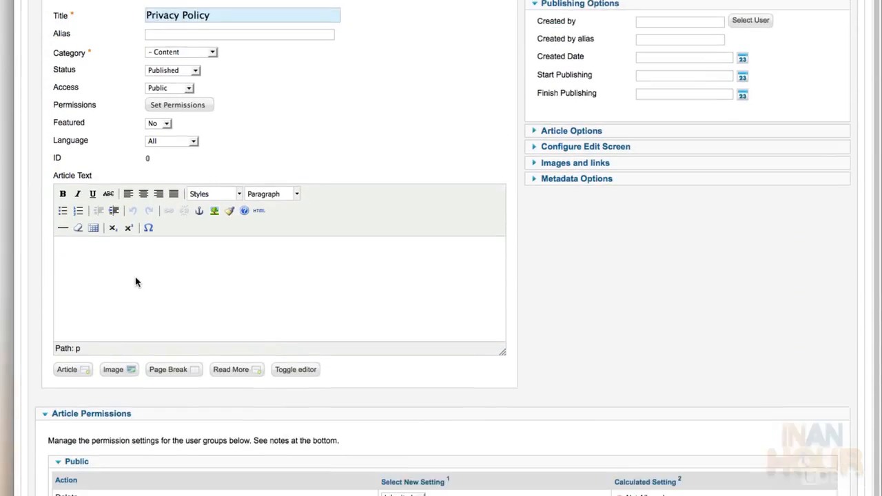
Paste the three lorem ipsum paragraphs into the Privacy Policy body via the HTML source editor
{"action": "scroll", "coordinate": [135, 282], "scroll_direction": "down", "scroll_amount": 2}
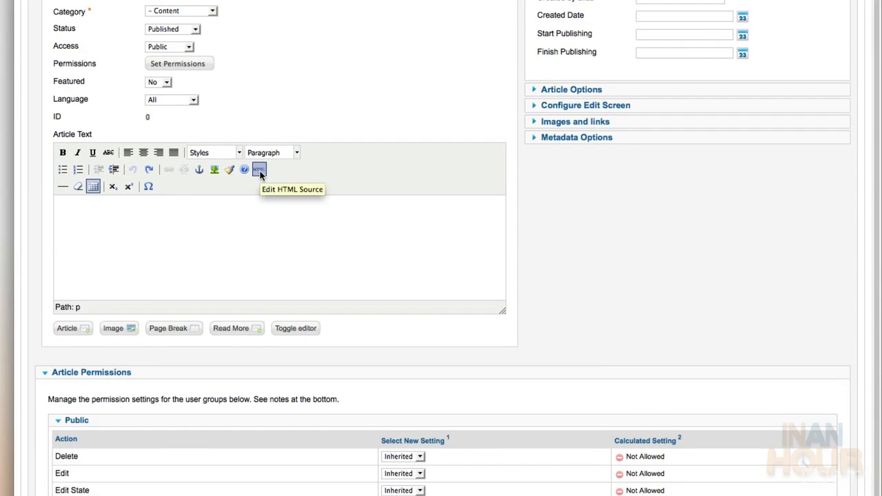
{"action": "left_click", "coordinate": [259, 169]}
{"action": "key", "text": "super+v"}
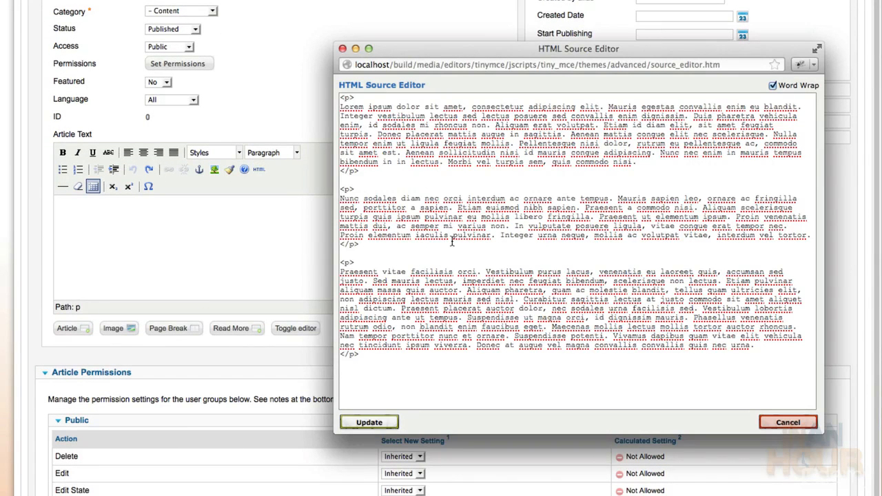
{"action": "left_click", "coordinate": [378, 419]}
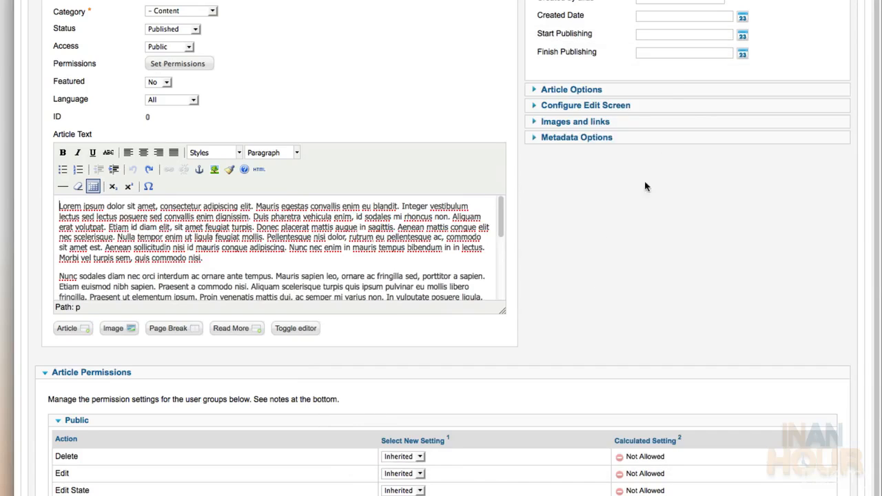
{"action": "scroll", "coordinate": [761, 94], "scroll_direction": "up", "scroll_amount": 5}
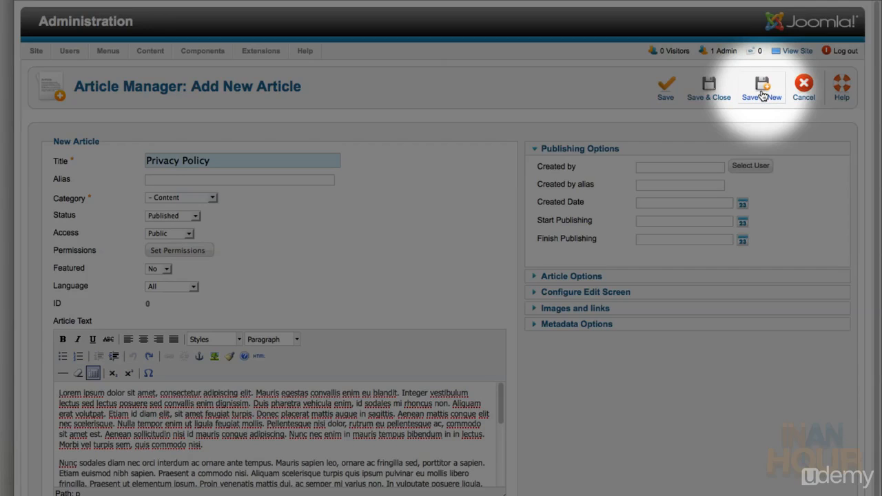
Save Privacy Policy and start a new article titled Terms of Use
{"action": "left_click", "coordinate": [761, 94]}
{"action": "left_click", "coordinate": [147, 194]}
{"action": "type", "text": "Term"}
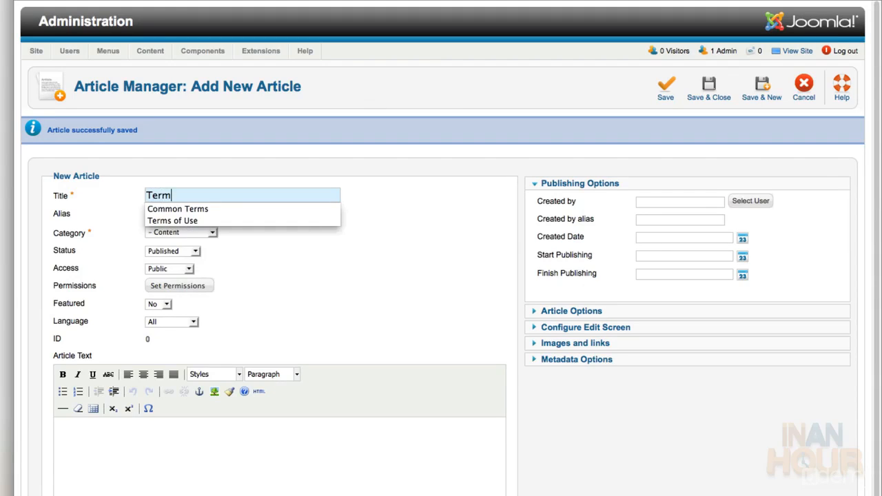
{"action": "key", "text": "Down"}
{"action": "key", "text": "Down"}
{"action": "key", "text": "Return"}
Paste the lorem ipsum HTML into the Terms of Use body through the HTML source editor
{"action": "scroll", "coordinate": [203, 233], "scroll_direction": "down", "scroll_amount": 5}
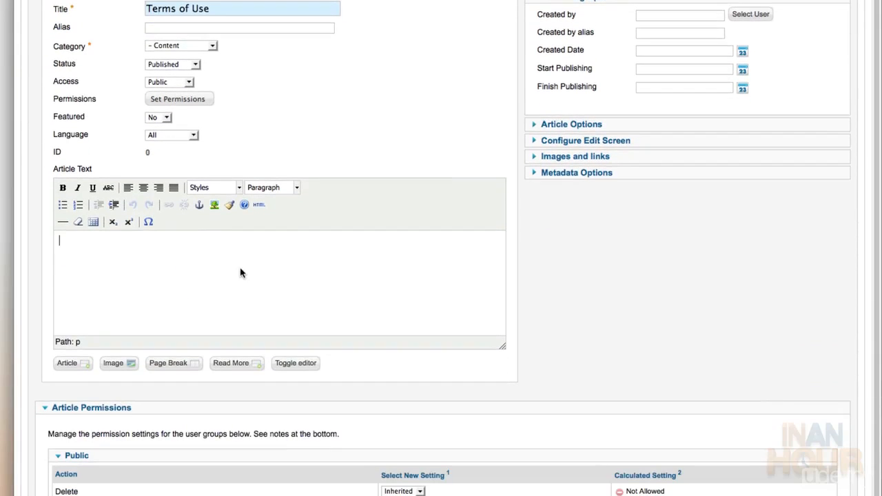
{"action": "left_click", "coordinate": [258, 205]}
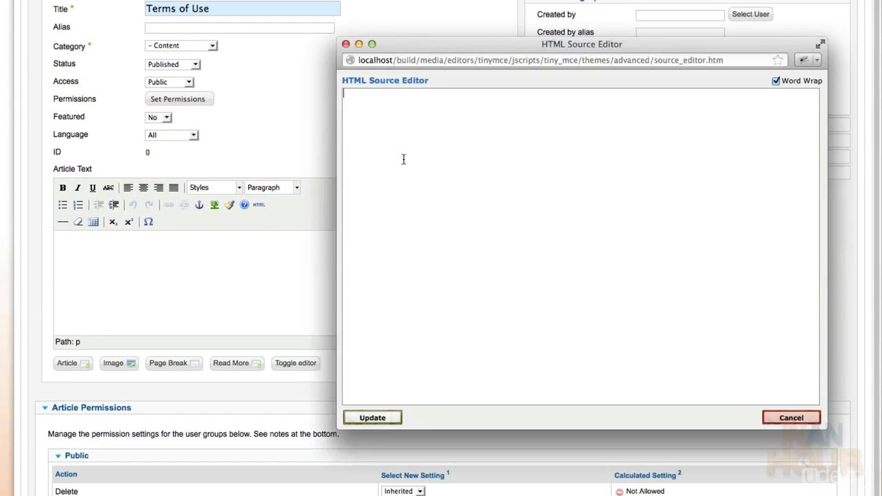
{"action": "key", "text": "ctrl+v"}
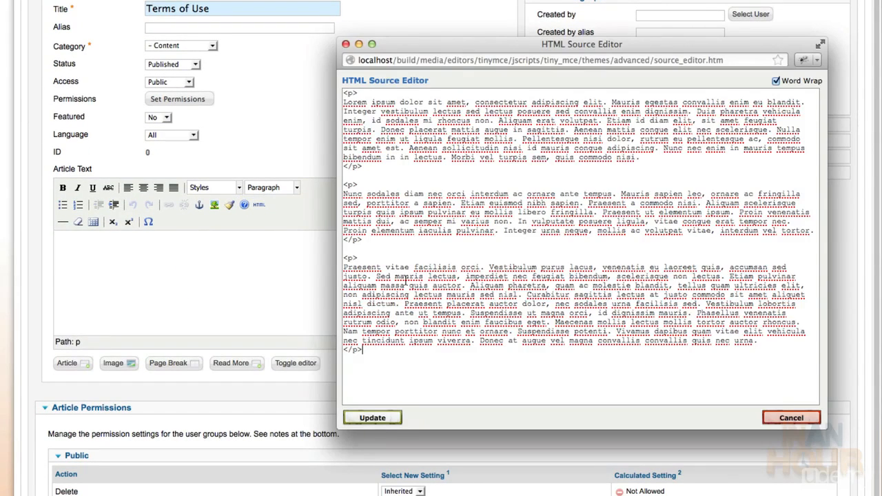
{"action": "left_click", "coordinate": [384, 420]}
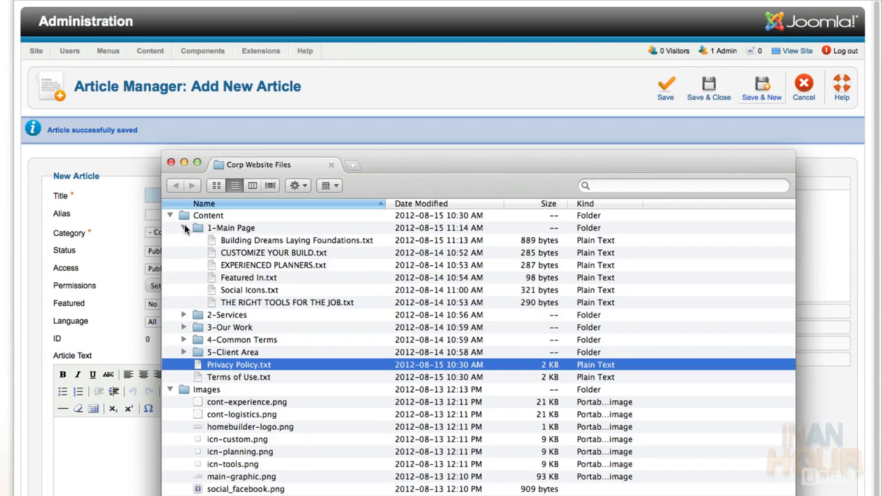
Open Client Area.txt from the 5-Client Area folder and select all its text
{"action": "left_click", "coordinate": [184, 228]}
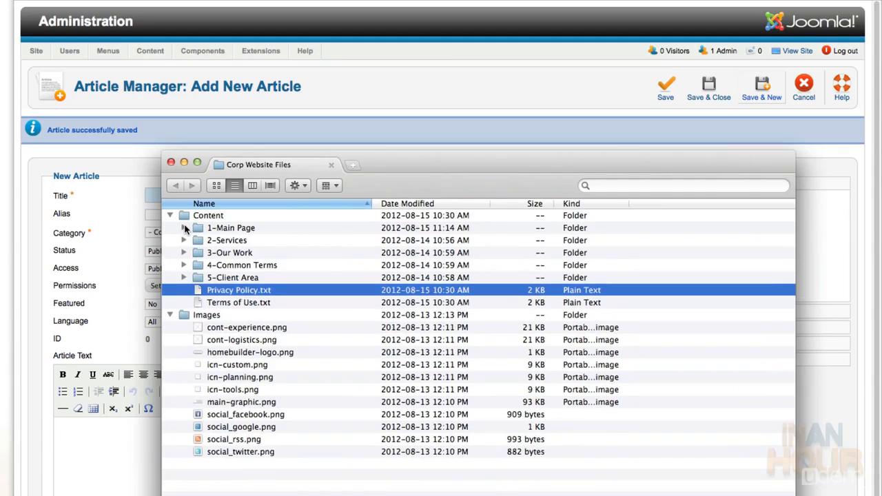
{"action": "left_click", "coordinate": [184, 277]}
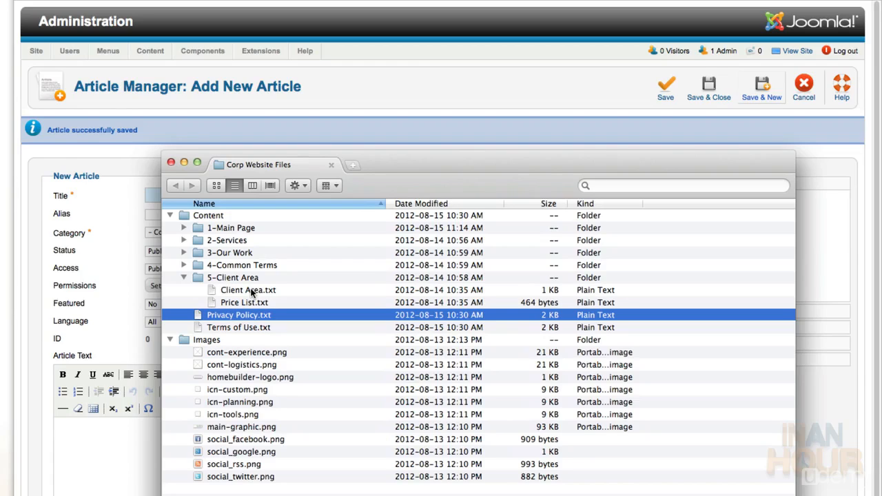
{"action": "double_click", "coordinate": [252, 293]}
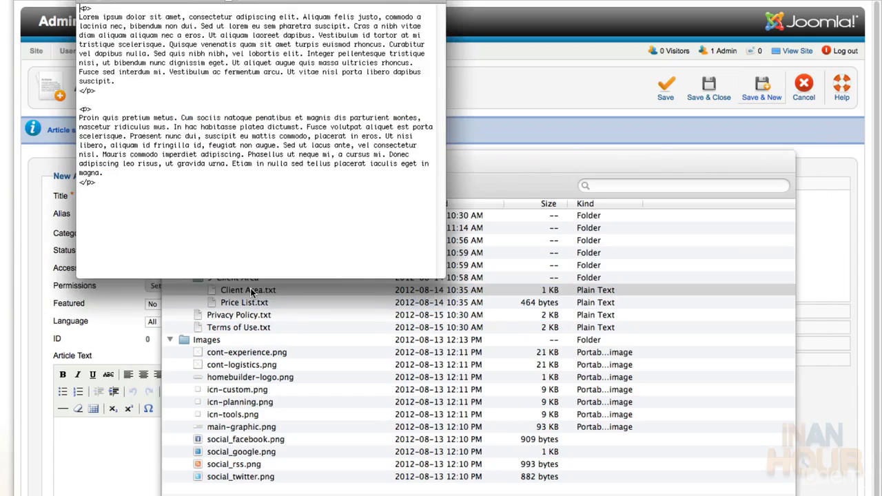
{"action": "key", "text": "super+a"}
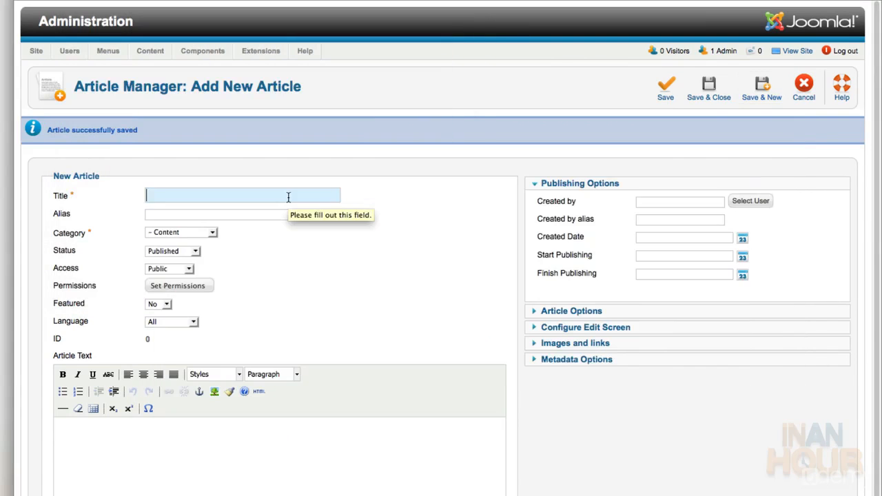
Title the article Client Area, set category Clients and Registered access, and paste its body HTML
{"action": "type", "text": "Client Area"}
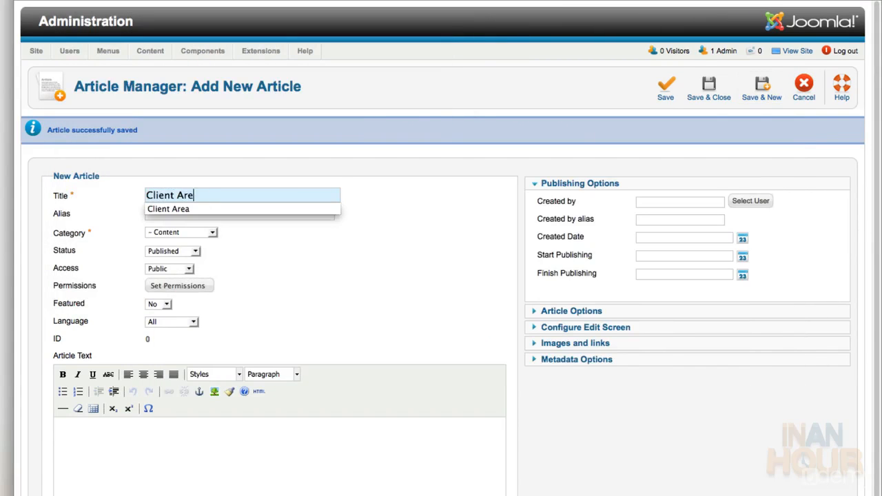
{"action": "key", "text": "Tab"}
{"action": "left_click", "coordinate": [326, 238]}
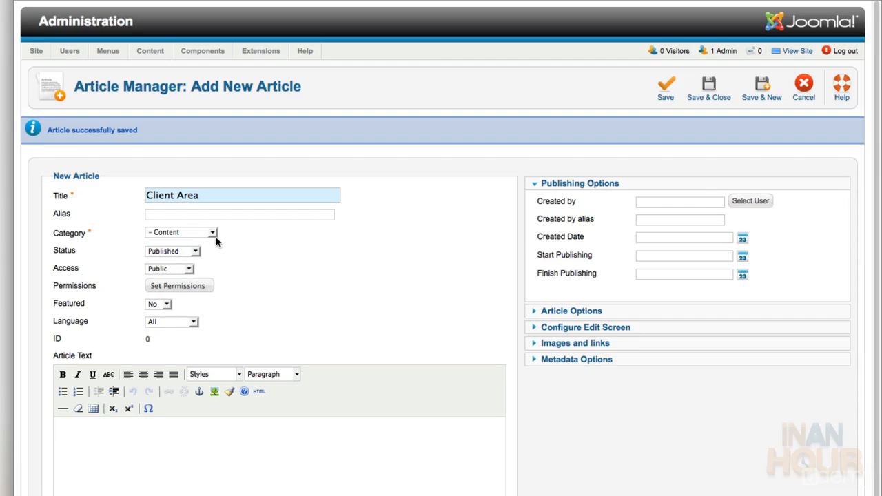
{"action": "left_click", "coordinate": [213, 232]}
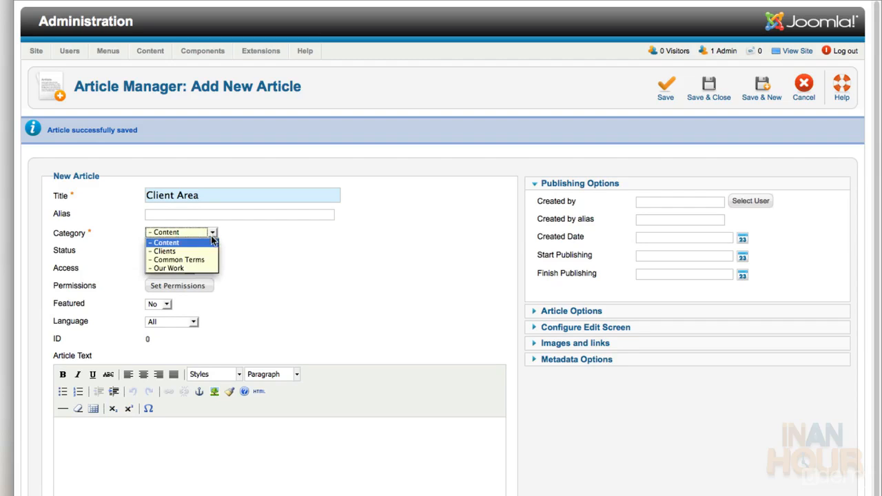
{"action": "left_click", "coordinate": [208, 252]}
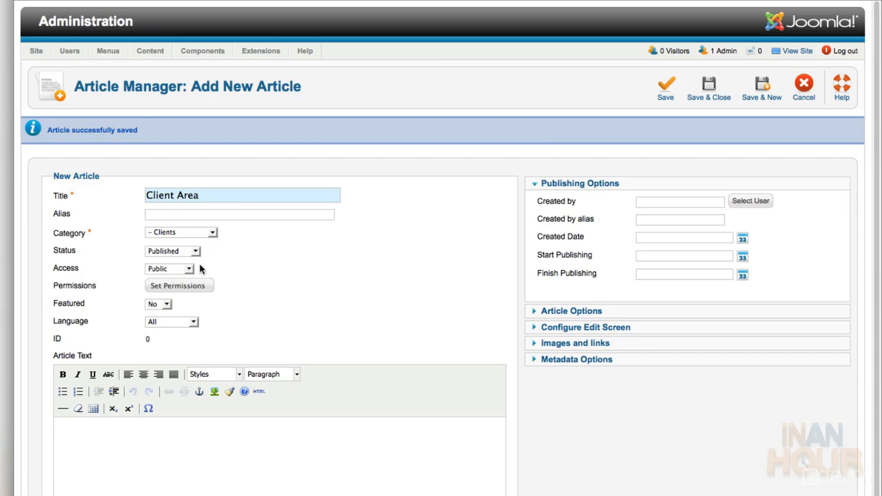
{"action": "left_click_drag", "start_coordinate": [201, 269], "coordinate": [203, 280]}
{"action": "left_click", "coordinate": [219, 270]}
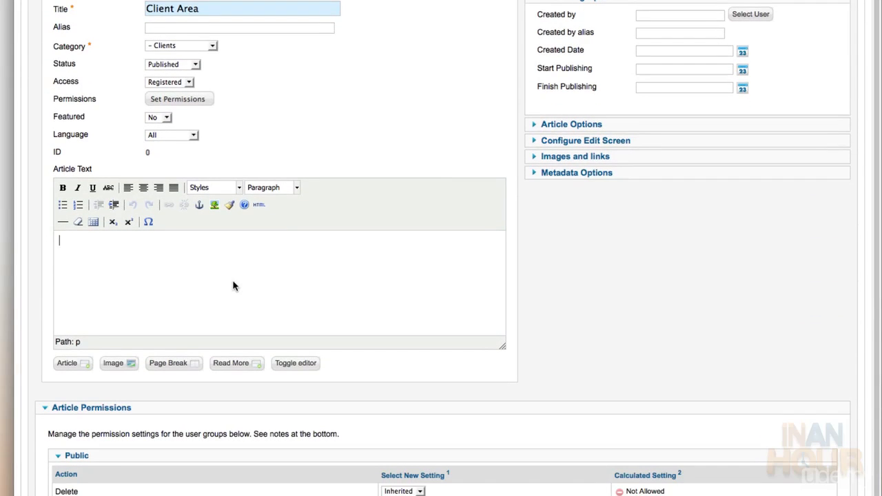
{"action": "left_click", "coordinate": [258, 204]}
{"action": "left_click", "coordinate": [393, 420]}
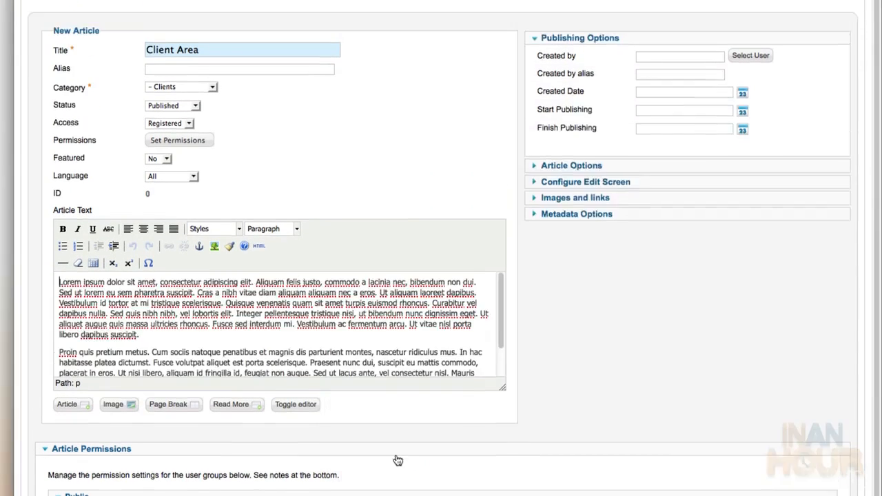
Save Client Area, then copy all the text of Price List.txt
{"action": "left_click", "coordinate": [763, 91]}
{"action": "key", "text": "super+Tab"}
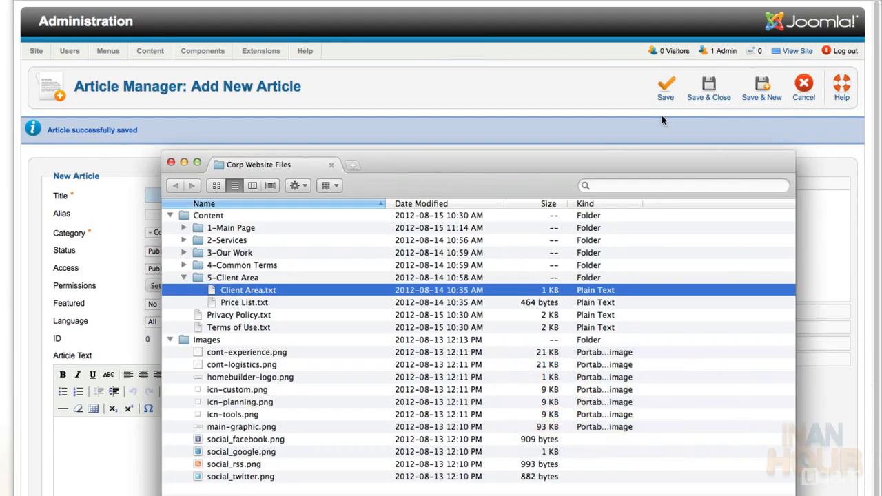
{"action": "double_click", "coordinate": [227, 302]}
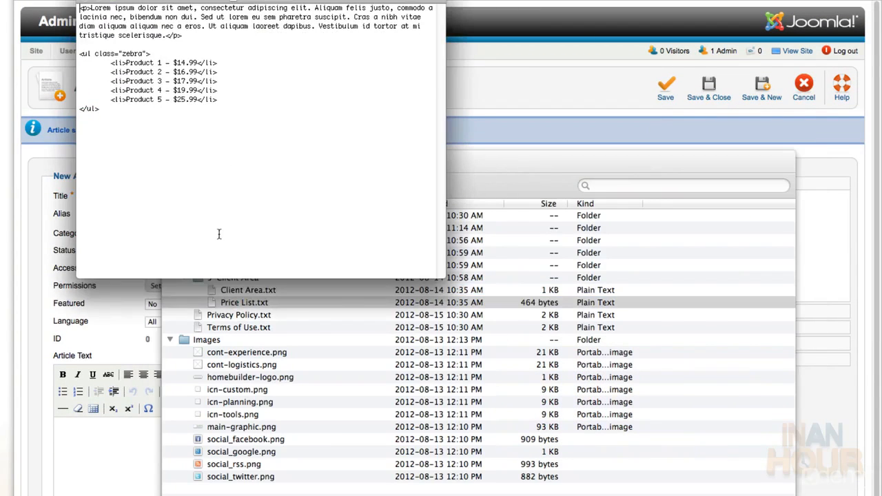
{"action": "key", "text": "super+a"}
{"action": "key", "text": "super+w"}
Title the new article Price List in the Clients category with Registered access
{"action": "left_click", "coordinate": [130, 271]}
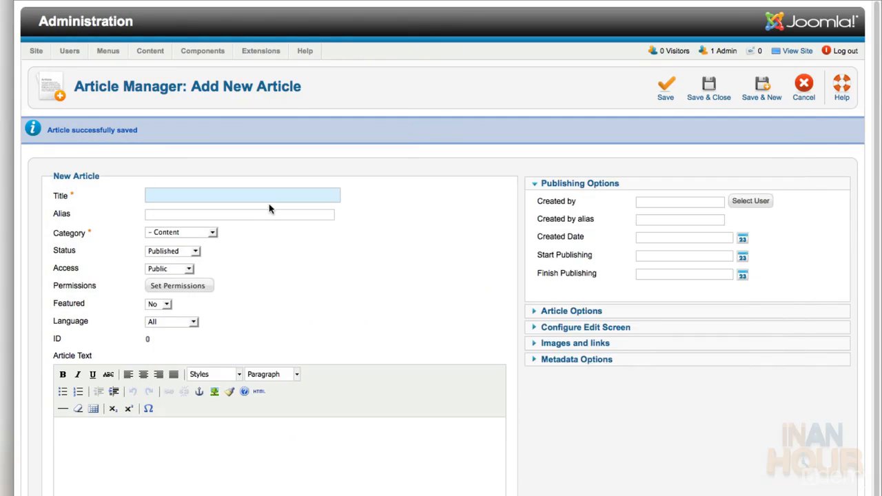
{"action": "type", "text": "Pr"}
{"action": "left_click", "coordinate": [269, 205]}
{"action": "left_click", "coordinate": [210, 235]}
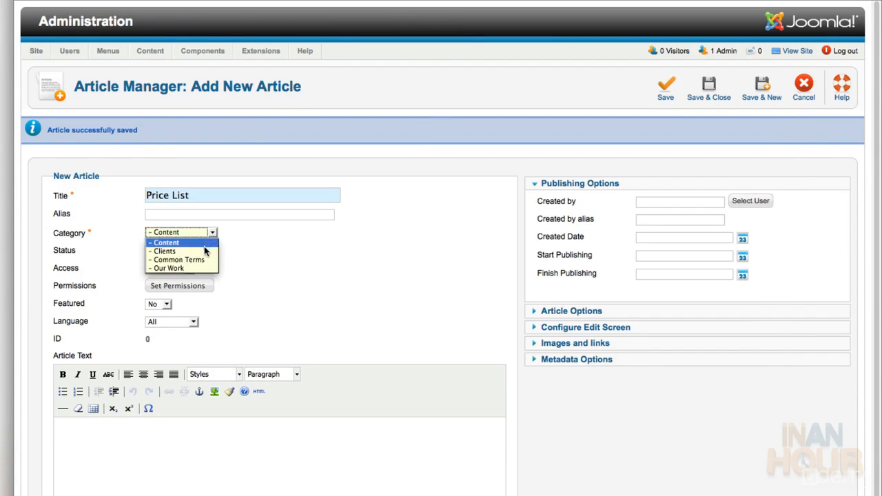
{"action": "left_click", "coordinate": [203, 252]}
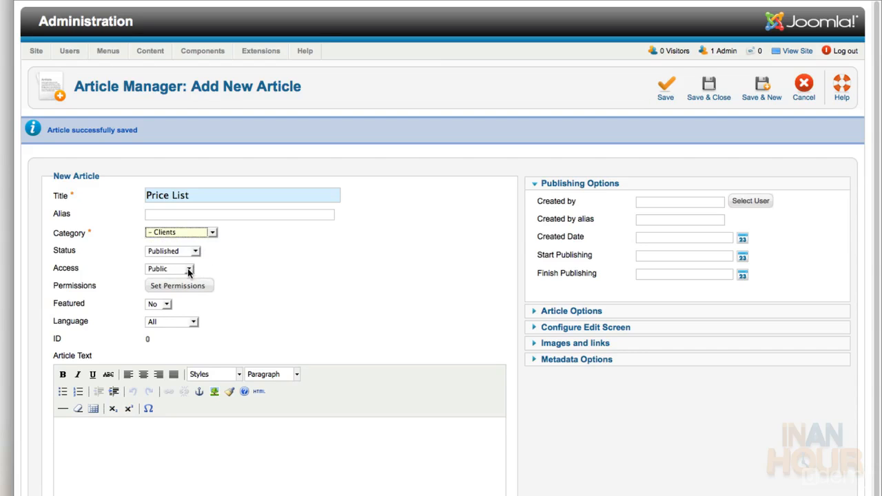
{"action": "left_click", "coordinate": [188, 270]}
{"action": "left_click", "coordinate": [168, 287]}
Paste the paragraph and zebra product list HTML into the article's HTML source
{"action": "scroll", "coordinate": [256, 211], "scroll_direction": "down", "scroll_amount": 5}
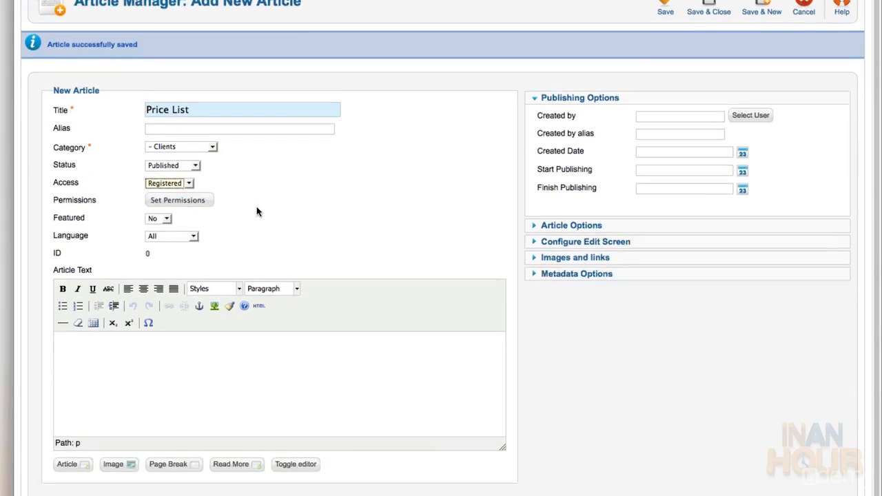
{"action": "left_click", "coordinate": [174, 274]}
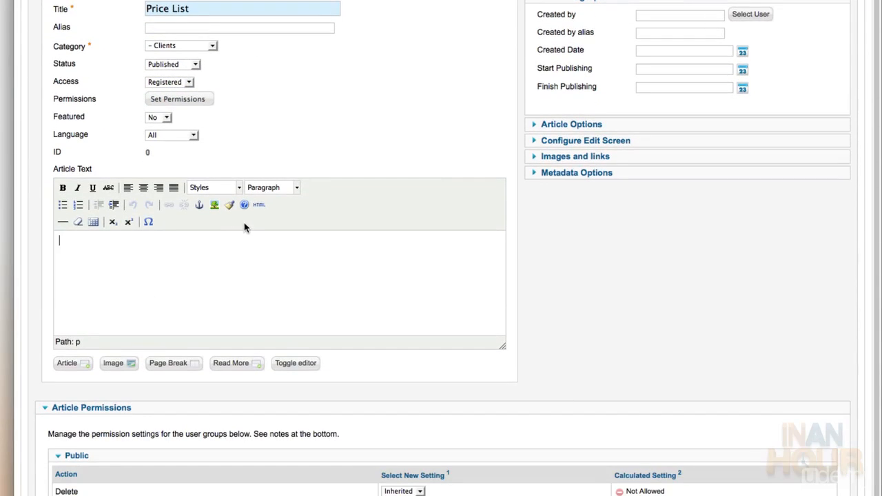
{"action": "left_click", "coordinate": [259, 205]}
{"action": "type", "text": "<p>Lorem ipsum dolor sit amet, consectetur adipiscing elit. Aliquam felis justo, commodo a lacinia nec, bibendum non dui. Sed ut lorem eu sem pharetra suscipit. Cras a nibh vitae diam aliquam aliquam nec a eros. Ut aliquam laoreet dapibus. Vestibulum id tortor at mi tristique scelerisque. </p>  <ul class=\"zebra\"> \t<li>Product 1 - $14.99</li> \t<li>Product 2 - $16.99</li> \t<li>Product 3 - $17.99</li> \t<li>Product 4 - $19.99</li> \t<li>Product 5 - $25.99</li> </ul>"}
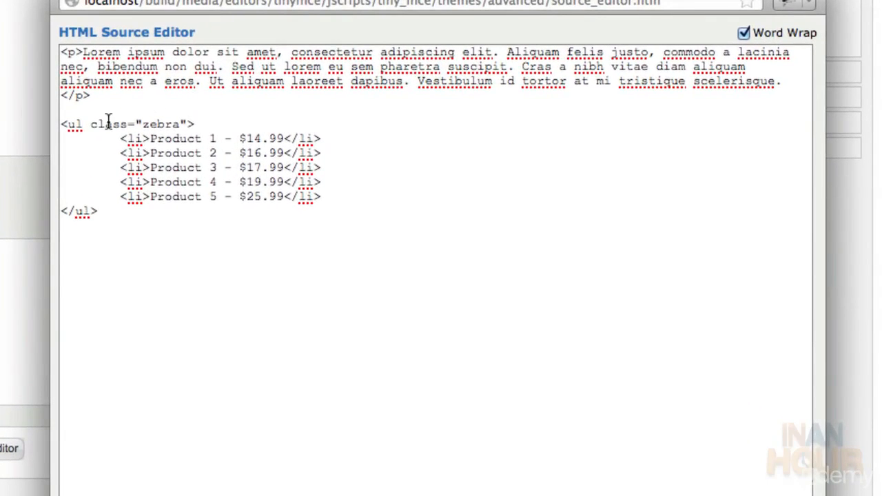
Review the paragraph and zebra-class product list markup, then apply it to the Price List body
{"action": "left_click_drag", "start_coordinate": [93, 96], "coordinate": [53, 58]}
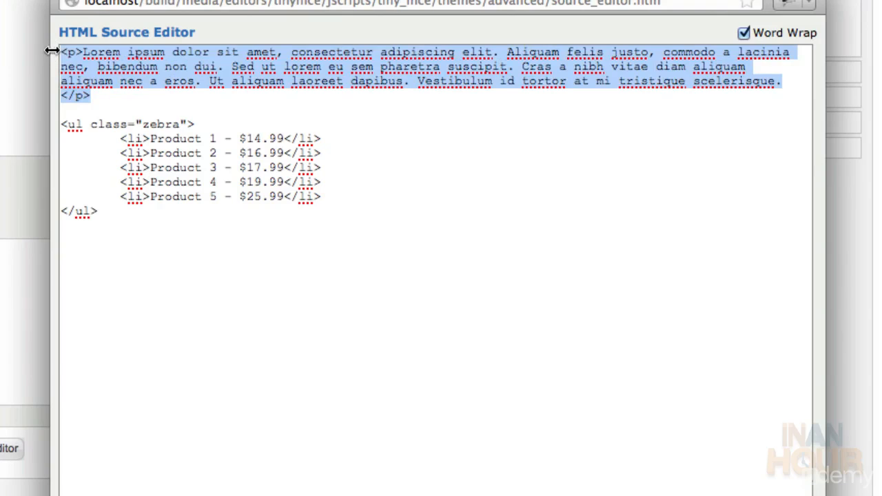
{"action": "left_click", "coordinate": [139, 97]}
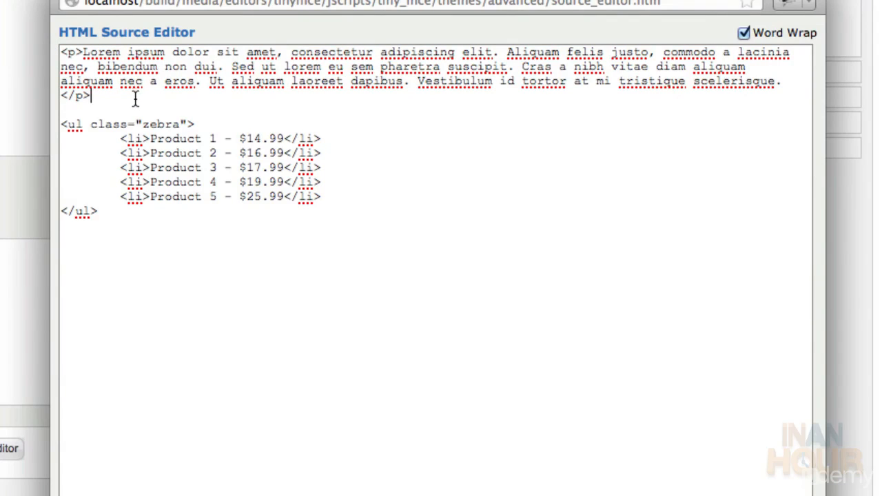
{"action": "left_click_drag", "start_coordinate": [59, 124], "coordinate": [194, 123]}
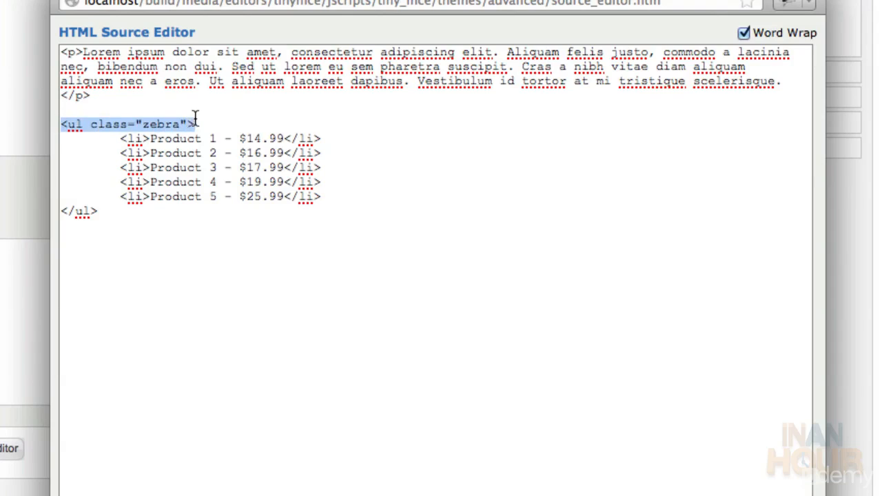
{"action": "left_click_drag", "start_coordinate": [99, 215], "coordinate": [64, 213]}
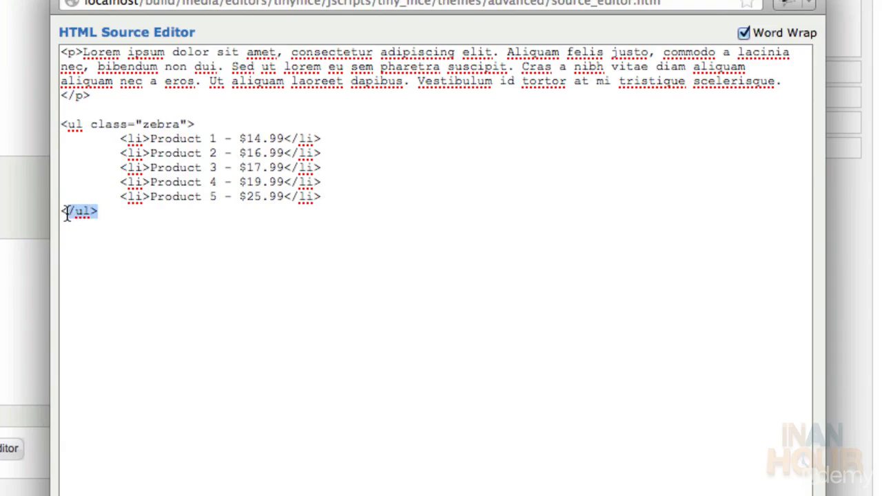
{"action": "left_click", "coordinate": [115, 138]}
{"action": "left_click_drag", "start_coordinate": [114, 138], "coordinate": [323, 140]}
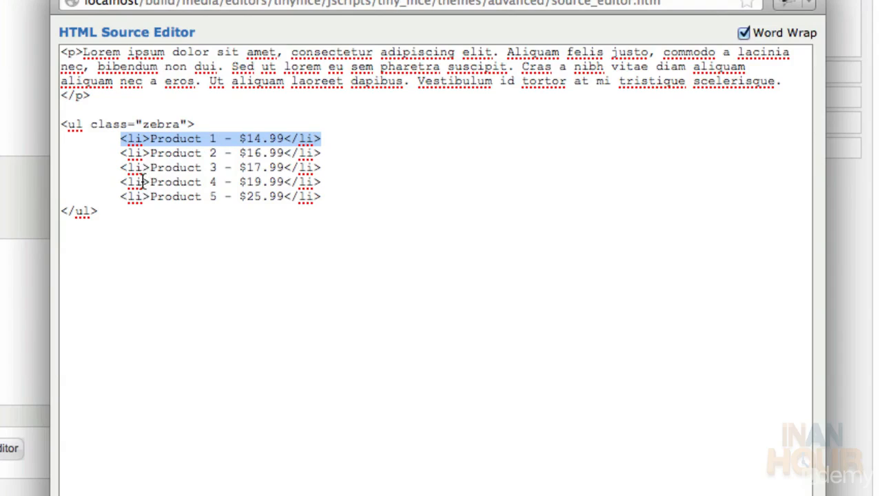
{"action": "left_click", "coordinate": [193, 124]}
{"action": "left_click_drag", "start_coordinate": [187, 124], "coordinate": [93, 131]}
{"action": "left_click", "coordinate": [105, 138]}
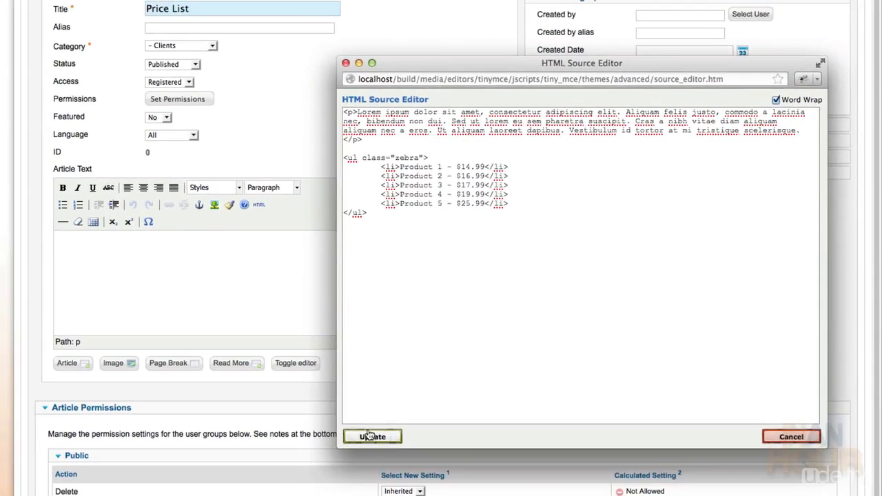
{"action": "left_click", "coordinate": [372, 436]}
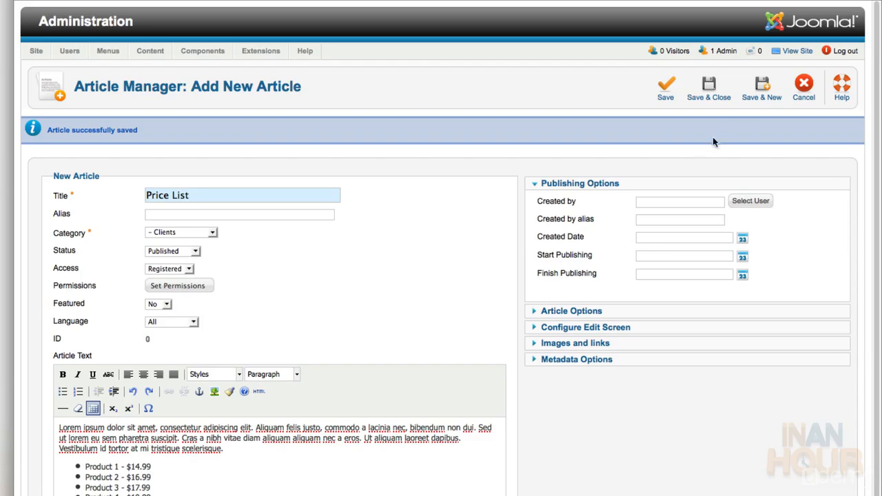
Save Price List, then copy all the markup from 2-Services/Services.txt
{"action": "left_click", "coordinate": [755, 91]}
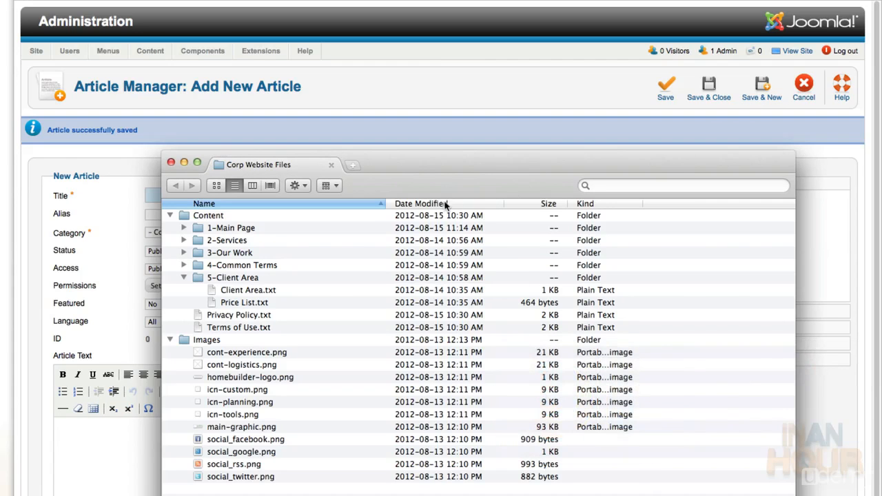
{"action": "left_click", "coordinate": [183, 277]}
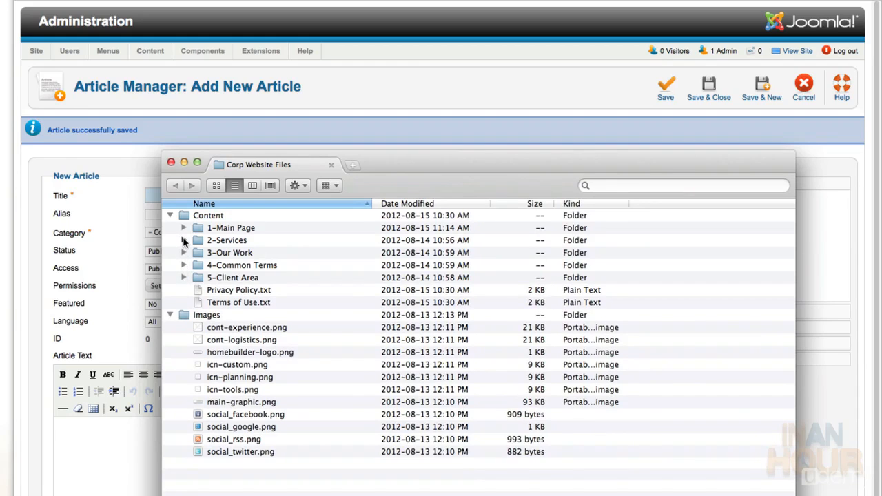
{"action": "left_click", "coordinate": [183, 241]}
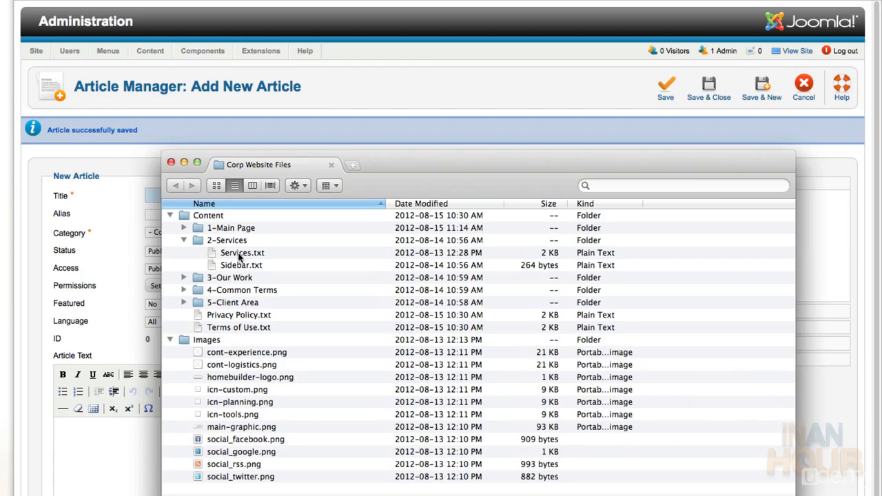
{"action": "double_click", "coordinate": [239, 257]}
{"action": "key", "text": "super+a"}
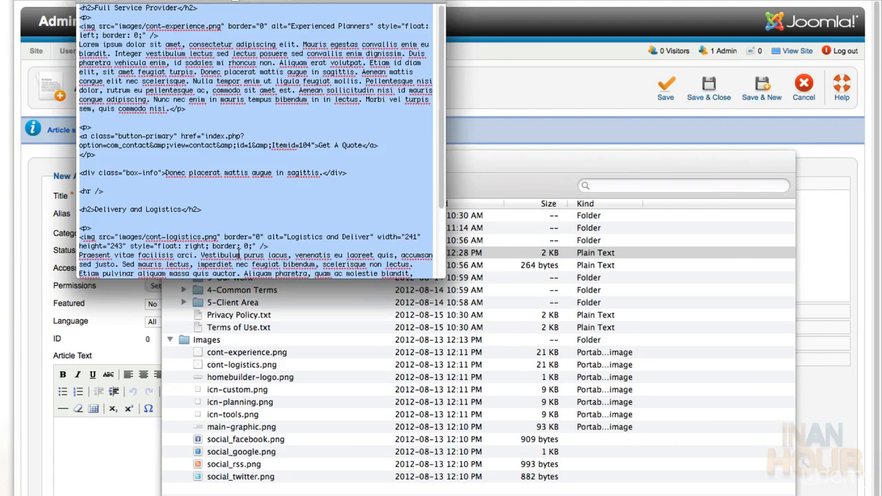
{"action": "key", "text": "super+Tab"}
Title the new article Services and open its body's HTML source view
{"action": "left_click", "coordinate": [241, 197]}
{"action": "type", "text": "Services"}
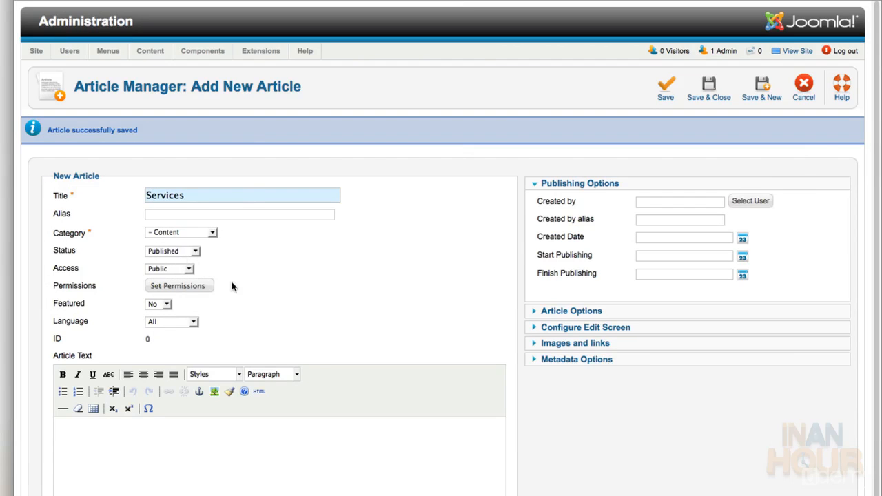
{"action": "left_click", "coordinate": [216, 455]}
{"action": "scroll", "coordinate": [179, 310], "scroll_direction": "down", "scroll_amount": 5}
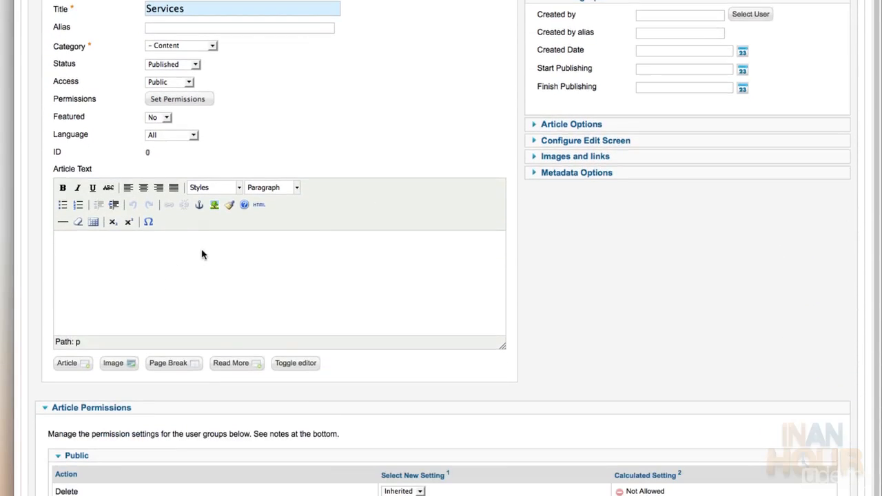
{"action": "left_click", "coordinate": [258, 205]}
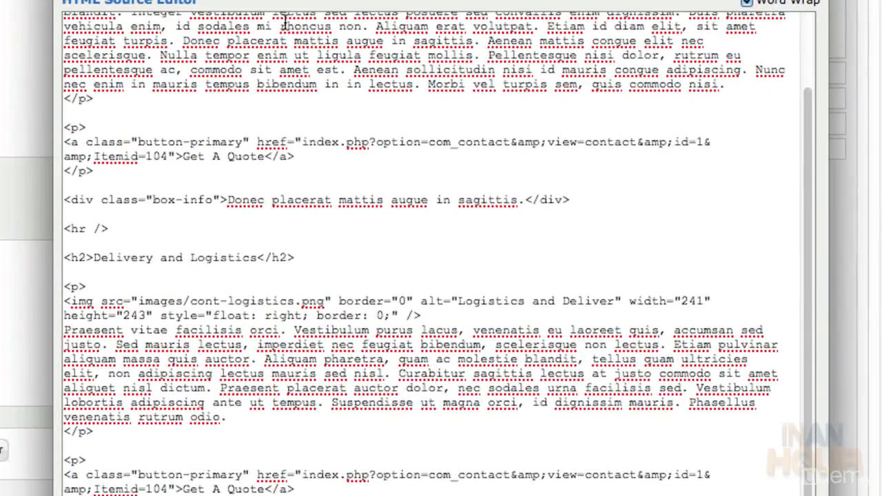
{"action": "scroll", "coordinate": [443, 122], "scroll_direction": "up", "scroll_amount": 2}
{"action": "scroll", "coordinate": [273, 31], "scroll_direction": "up", "scroll_amount": 1}
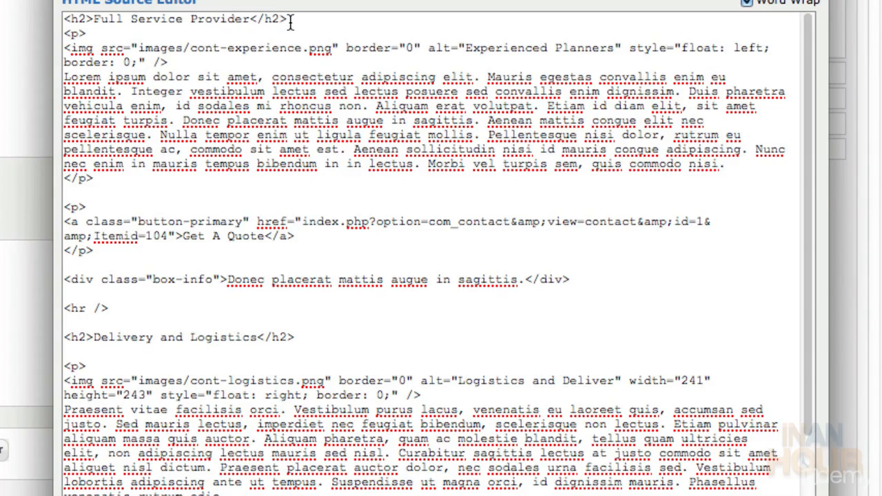
Review the Full Service Provider and Delivery and Logistics headings, paragraph tags and button-primary link
{"action": "left_click_drag", "start_coordinate": [290, 21], "coordinate": [62, 20]}
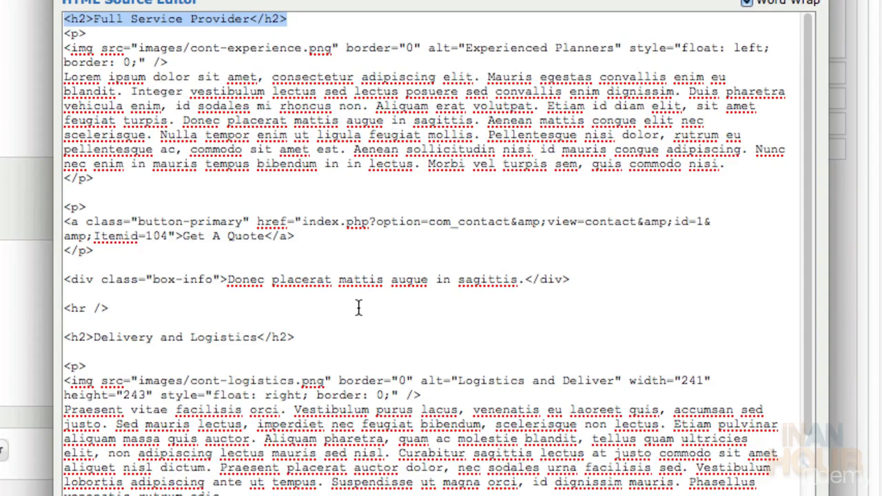
{"action": "left_click", "coordinate": [319, 336]}
{"action": "left_click_drag", "start_coordinate": [318, 336], "coordinate": [53, 340]}
{"action": "left_click", "coordinate": [83, 321]}
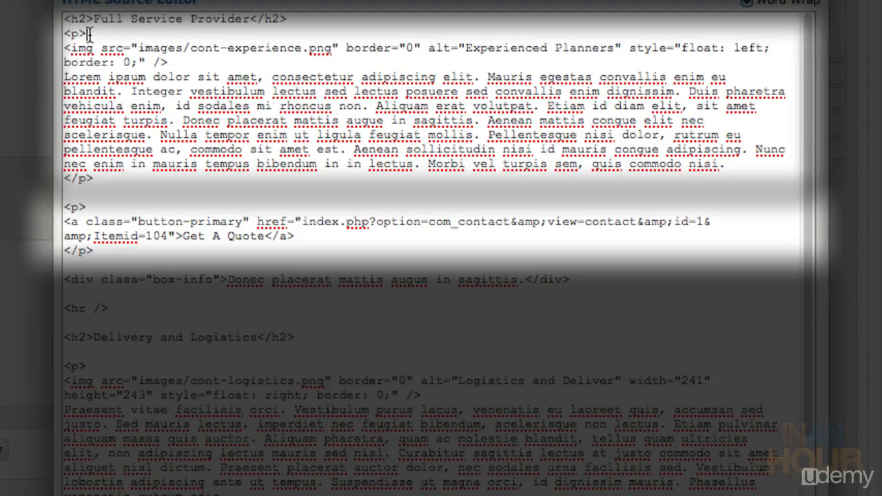
{"action": "left_click_drag", "start_coordinate": [88, 33], "coordinate": [60, 33]}
{"action": "left_click_drag", "start_coordinate": [94, 178], "coordinate": [61, 178]}
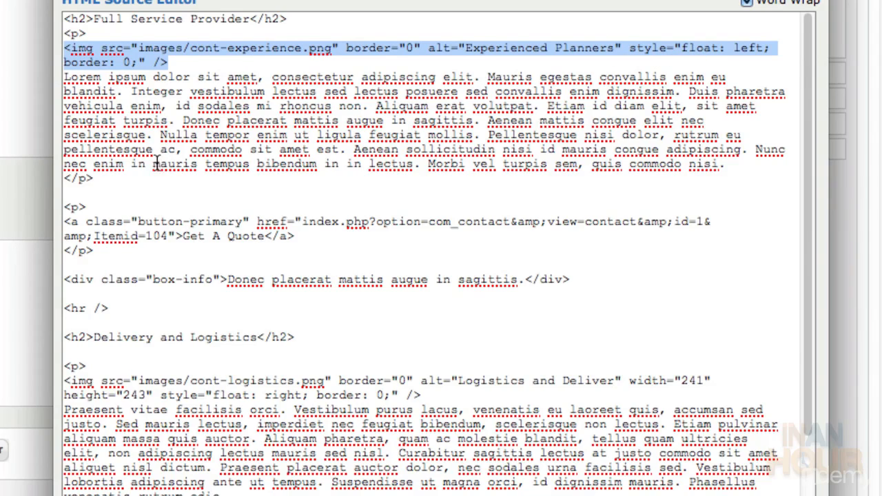
{"action": "left_click_drag", "start_coordinate": [79, 221], "coordinate": [250, 218]}
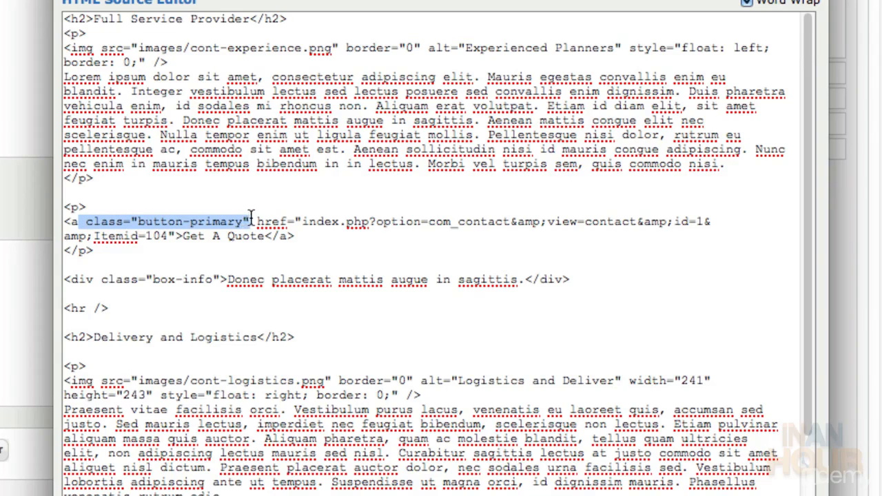
{"action": "left_click", "coordinate": [248, 199]}
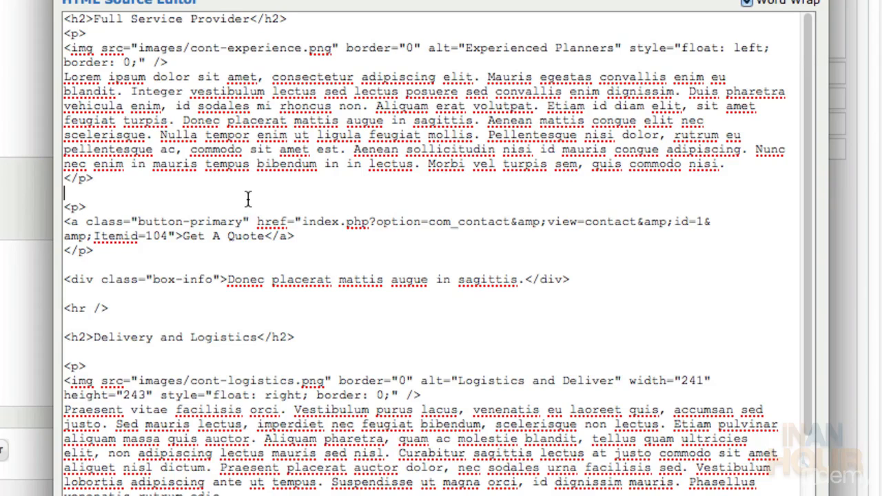
Check the box-info div and hr tag, then apply the Services markup to the article
{"action": "scroll", "coordinate": [246, 198], "scroll_direction": "down", "scroll_amount": 2}
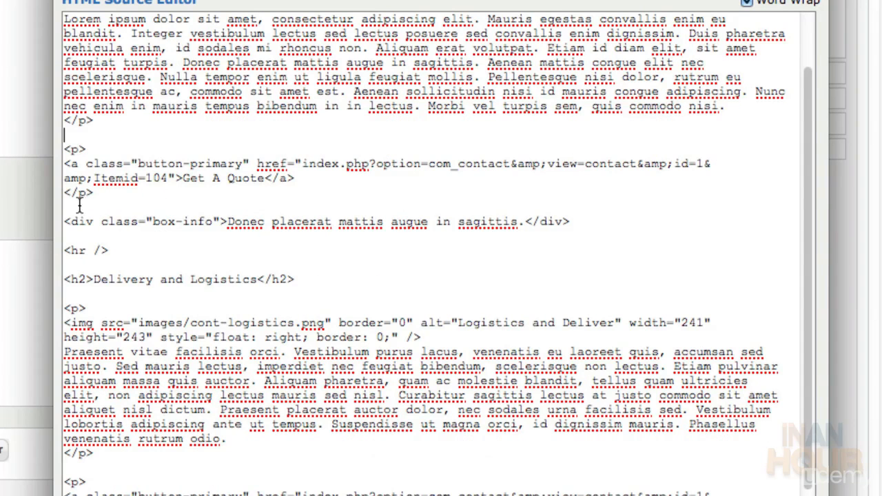
{"action": "left_click_drag", "start_coordinate": [64, 221], "coordinate": [524, 232]}
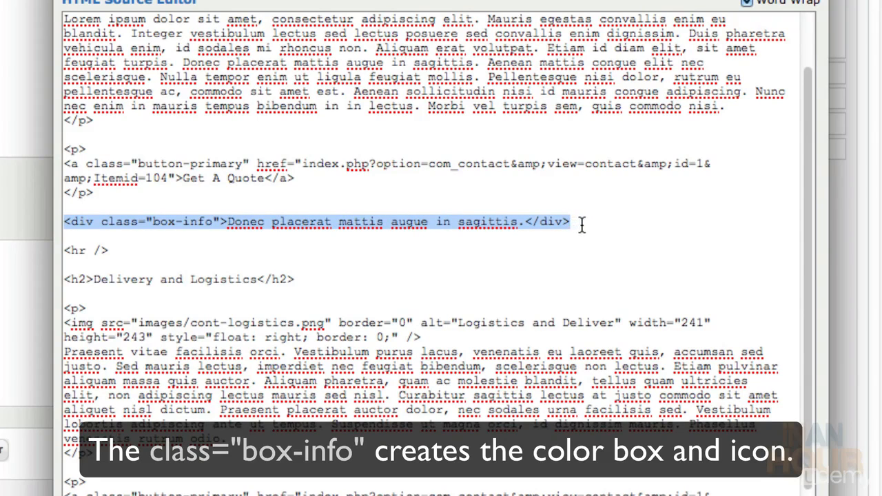
{"action": "scroll", "coordinate": [579, 217], "scroll_direction": "up", "scroll_amount": 2}
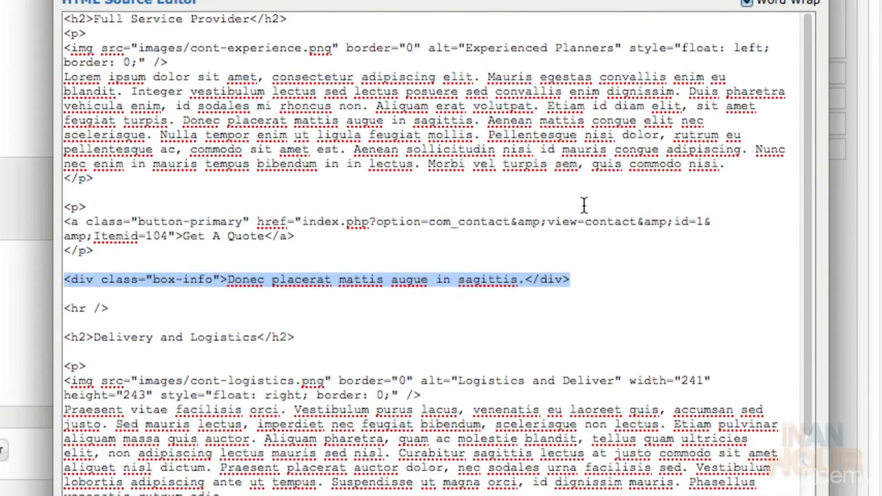
{"action": "left_click_drag", "start_coordinate": [133, 310], "coordinate": [57, 312]}
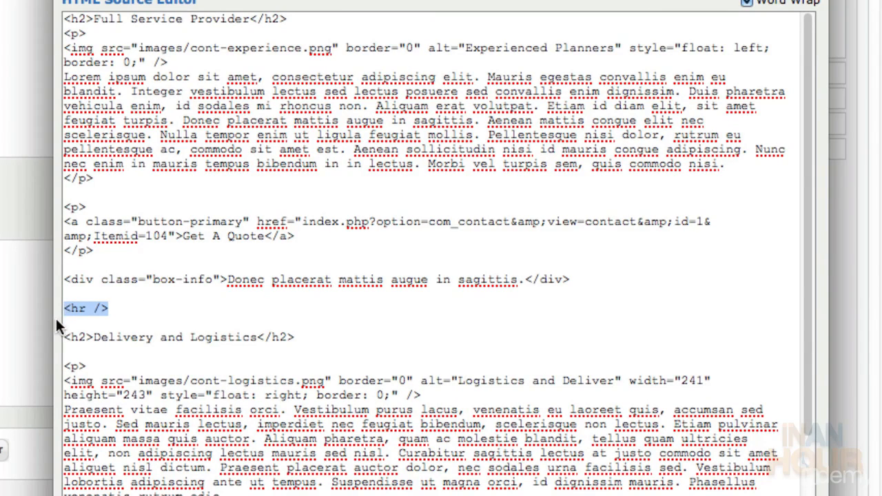
{"action": "scroll", "coordinate": [107, 341], "scroll_direction": "down", "scroll_amount": 3}
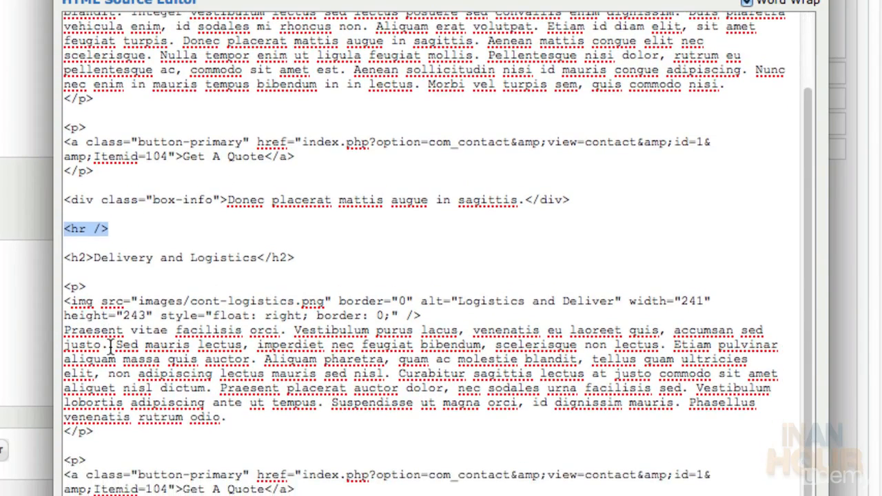
{"action": "left_click", "coordinate": [276, 469]}
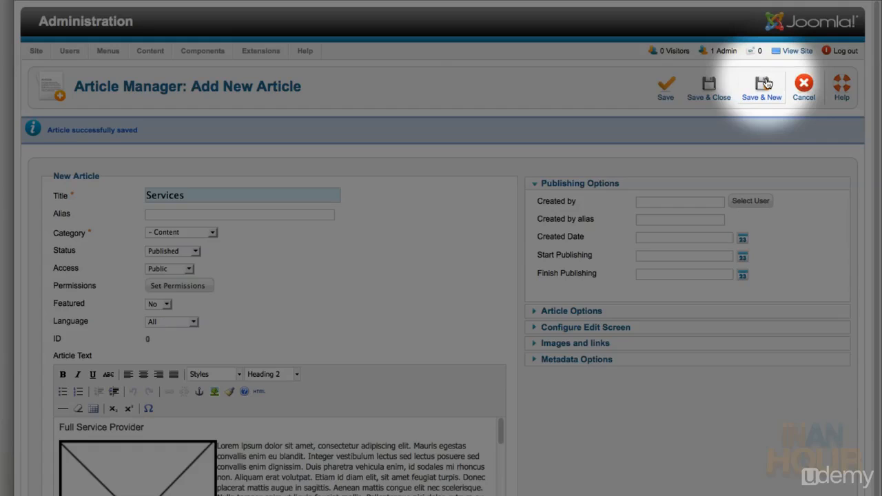
Save the Services article and open a blank new-article form
{"action": "left_click", "coordinate": [765, 83]}
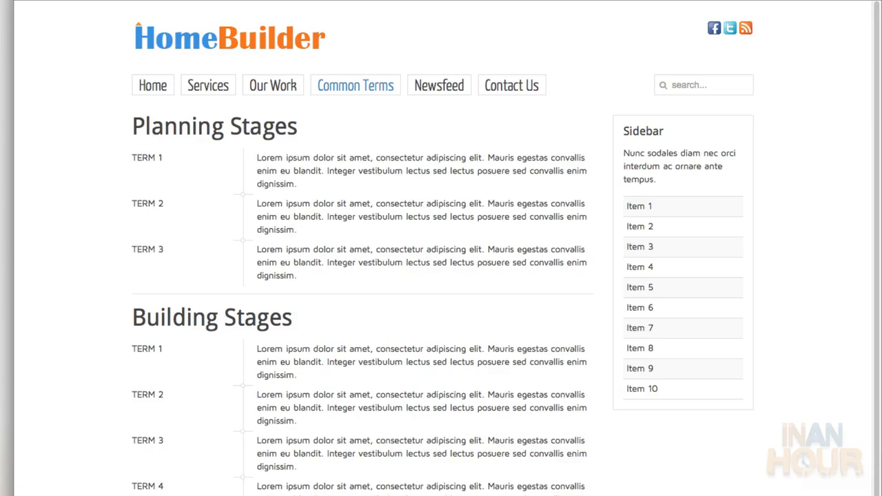
{"action": "scroll", "coordinate": [441, 248], "scroll_direction": "down", "scroll_amount": 3}
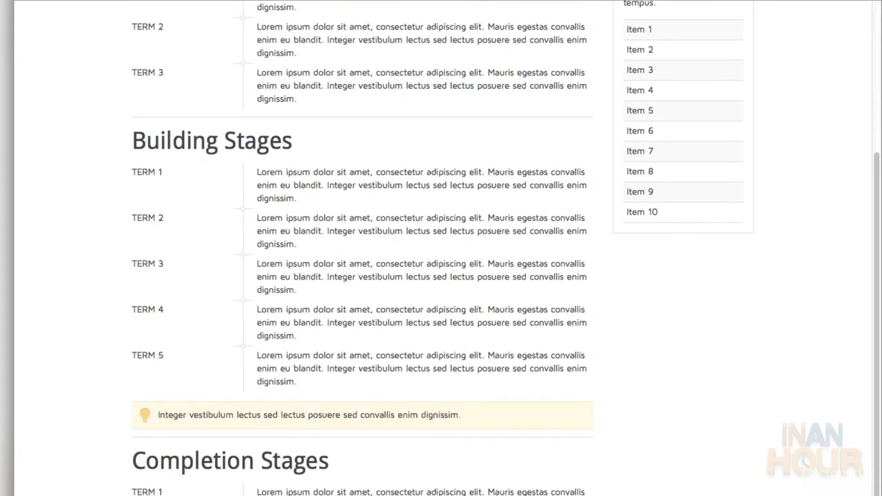
{"action": "scroll", "coordinate": [440, 248], "scroll_direction": "up", "scroll_amount": 3}
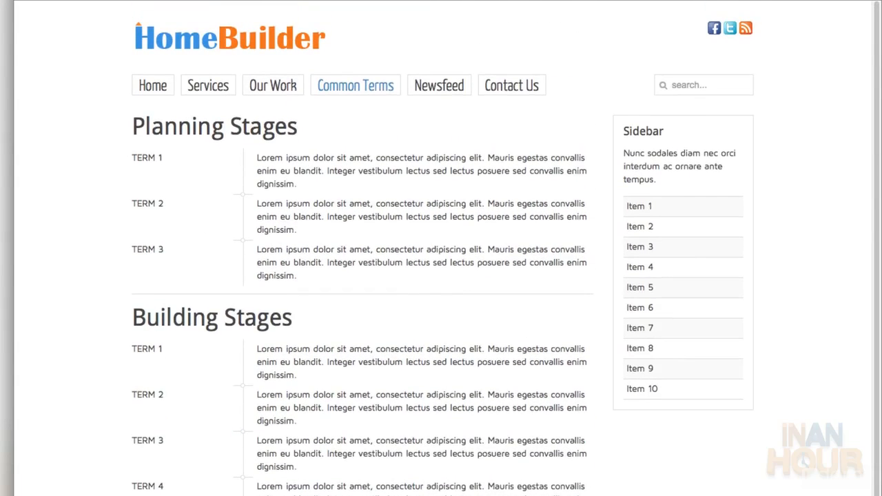
{"action": "scroll", "coordinate": [441, 248], "scroll_direction": "down", "scroll_amount": 5}
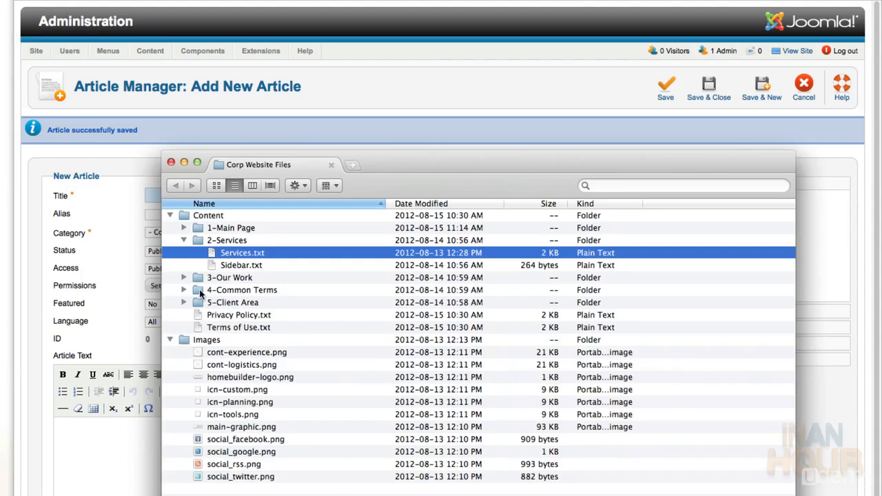
Open the Planning Stages file from the 4-Common Terms folder and select all its markup
{"action": "left_click", "coordinate": [183, 240]}
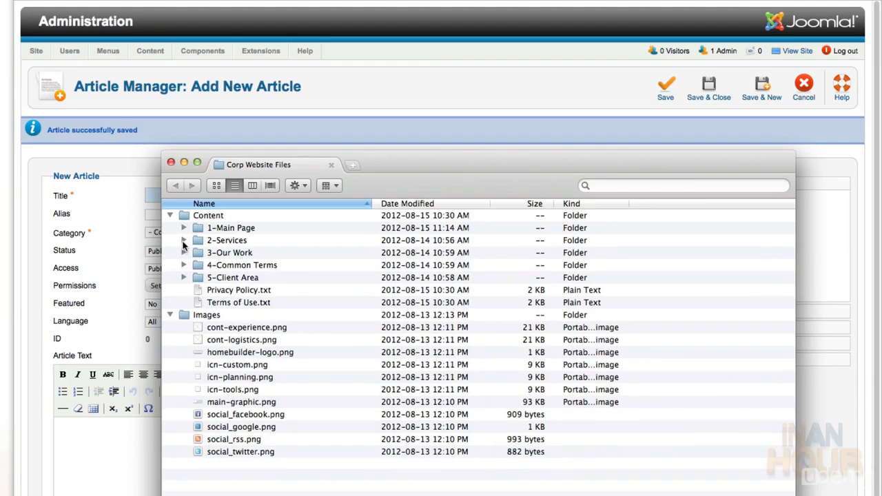
{"action": "left_click", "coordinate": [183, 265]}
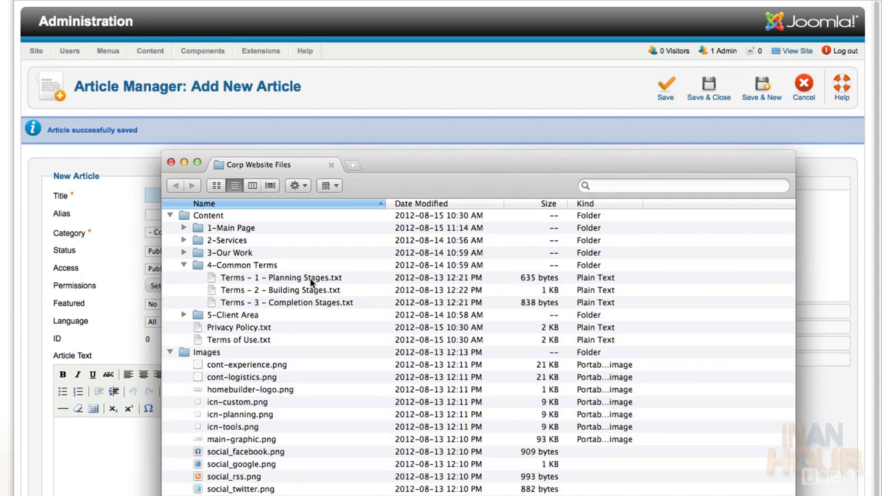
{"action": "double_click", "coordinate": [311, 282]}
{"action": "key", "text": "super+a"}
{"action": "key", "text": "super+c"}
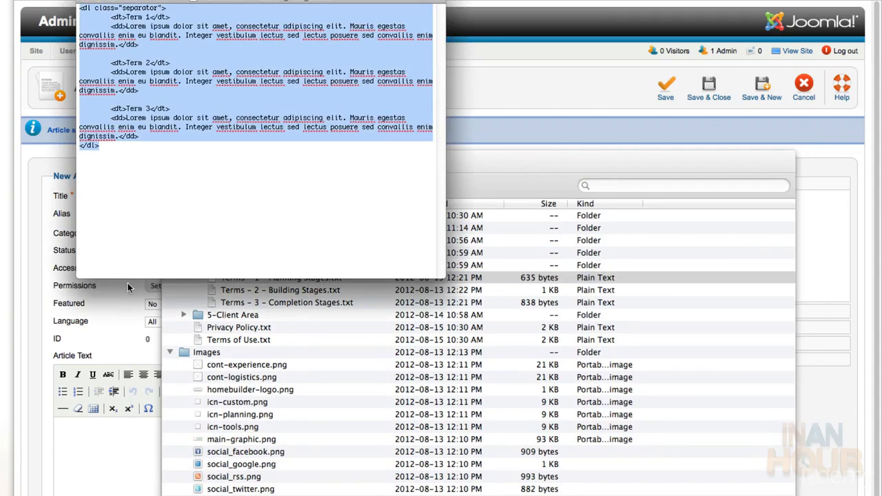
{"action": "left_click", "coordinate": [128, 287]}
Title the new article Planning Stages and file it under Common Terms
{"action": "left_click", "coordinate": [197, 196]}
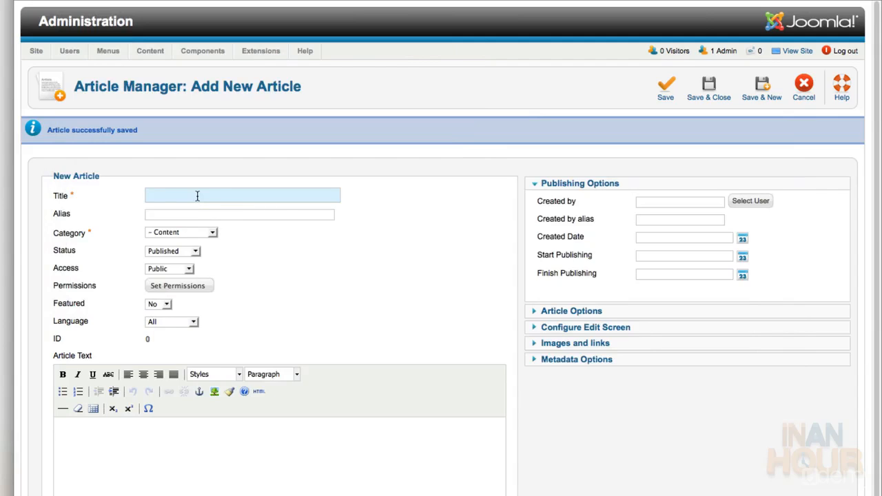
{"action": "type", "text": "P"}
{"action": "key", "text": "Down"}
{"action": "key", "text": "Down"}
{"action": "key", "text": "Down"}
{"action": "key", "text": "Return"}
{"action": "left_click", "coordinate": [212, 232]}
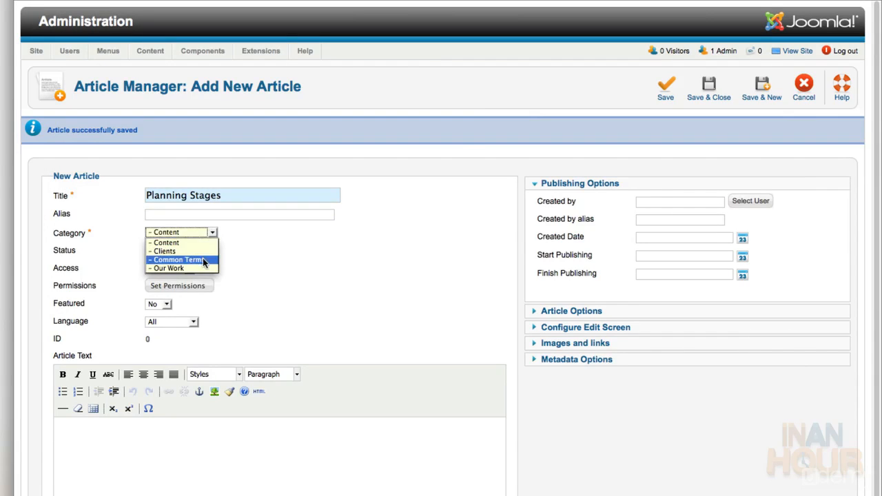
{"action": "left_click", "coordinate": [202, 259]}
Open the HTML source editor for the empty article text
{"action": "scroll", "coordinate": [199, 445], "scroll_direction": "down", "scroll_amount": 5}
{"action": "left_click", "coordinate": [199, 256]}
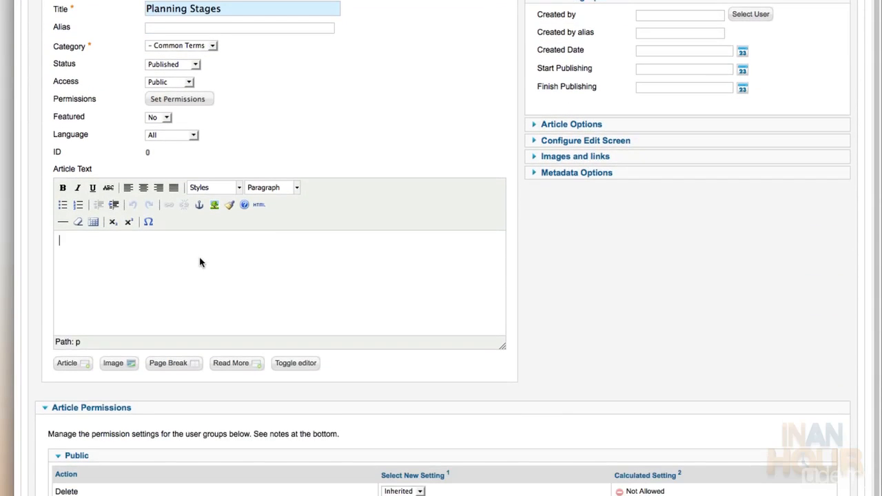
{"action": "left_click", "coordinate": [258, 205]}
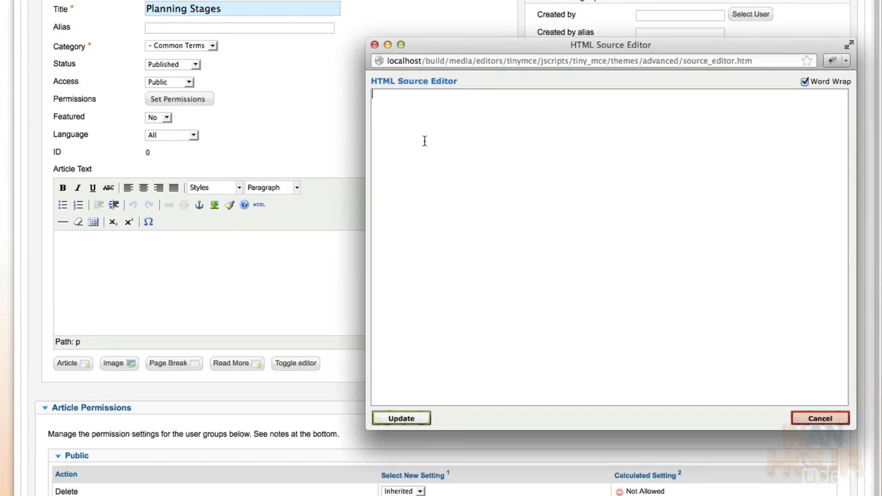
Paste the separator definition list with Terms 1–3 and review its term and description lines
{"action": "key", "text": "super+v"}
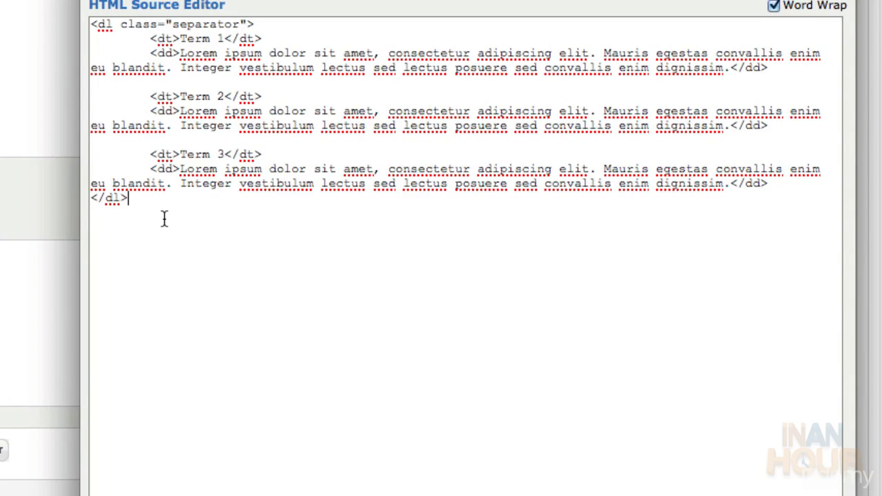
{"action": "left_click_drag", "start_coordinate": [91, 24], "coordinate": [258, 24]}
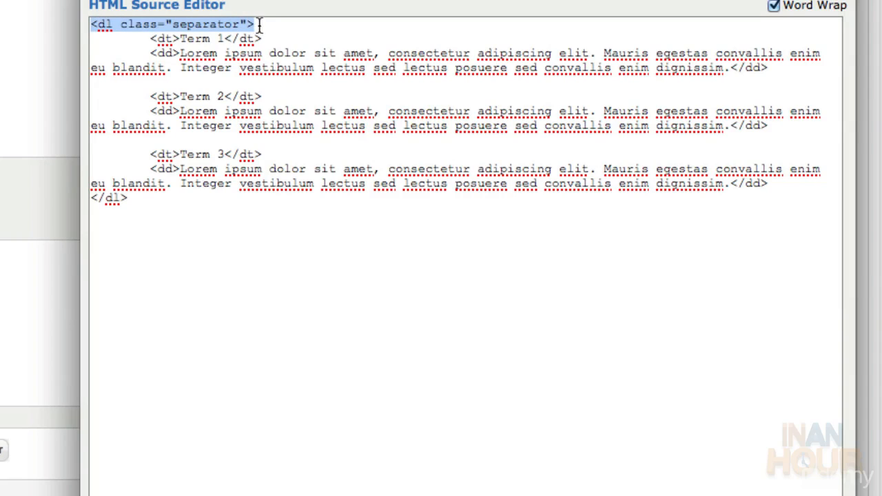
{"action": "left_click", "coordinate": [138, 207]}
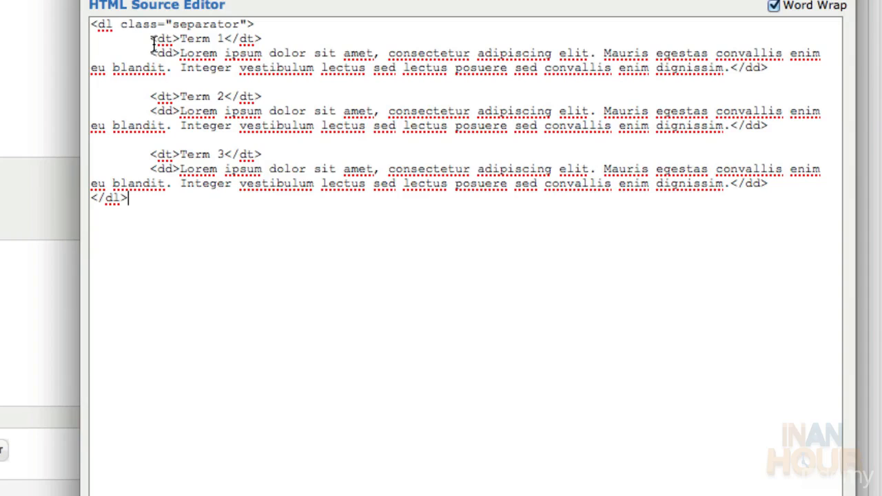
{"action": "left_click_drag", "start_coordinate": [151, 39], "coordinate": [274, 34]}
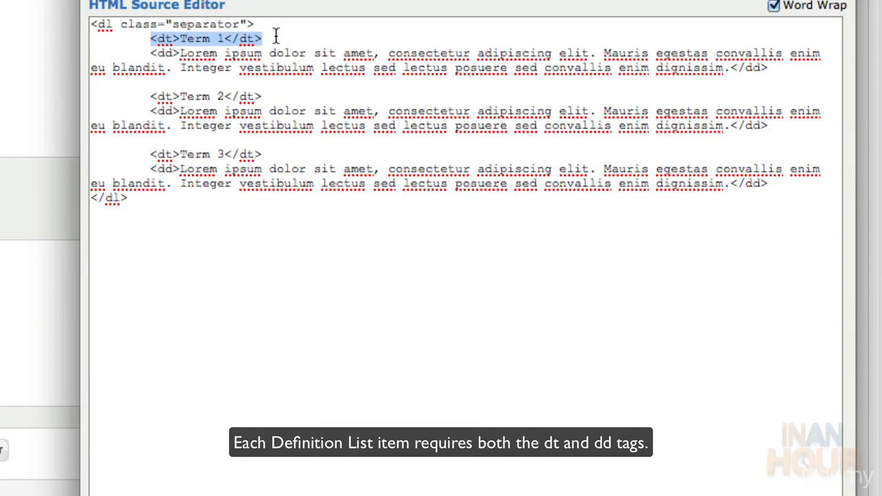
{"action": "left_click_drag", "start_coordinate": [147, 54], "coordinate": [776, 69]}
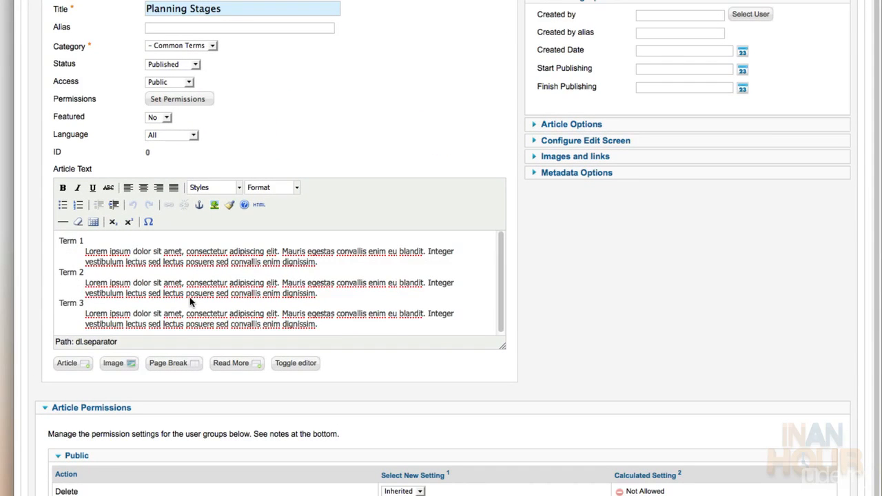
{"action": "left_click", "coordinate": [259, 205]}
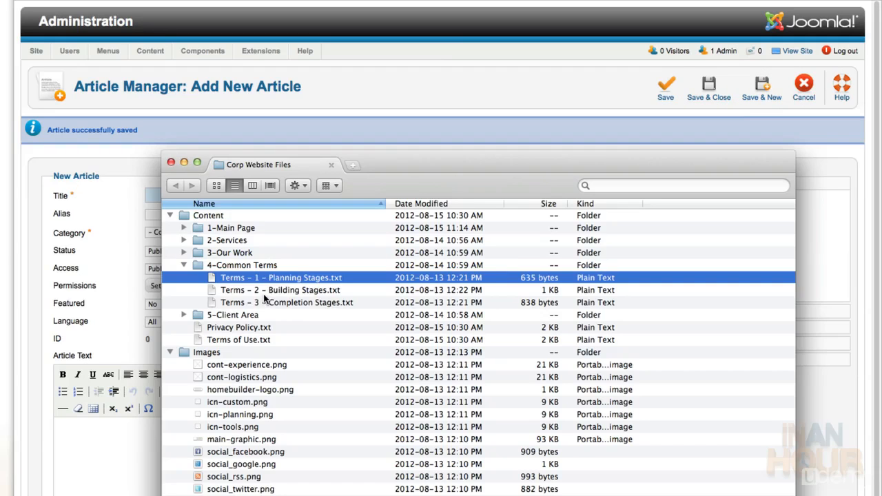
Copy the Terms 2 markup, title the article Building Stages, and file it under Common Terms
{"action": "double_click", "coordinate": [263, 289]}
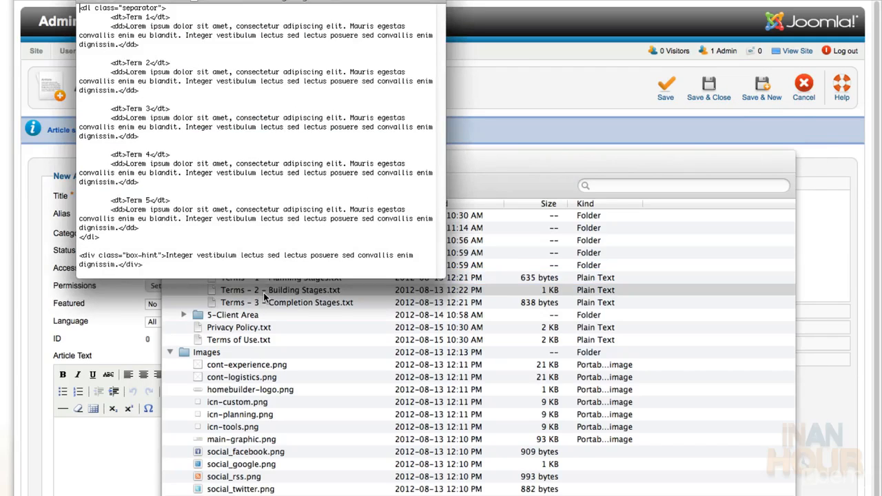
{"action": "key", "text": "super+a"}
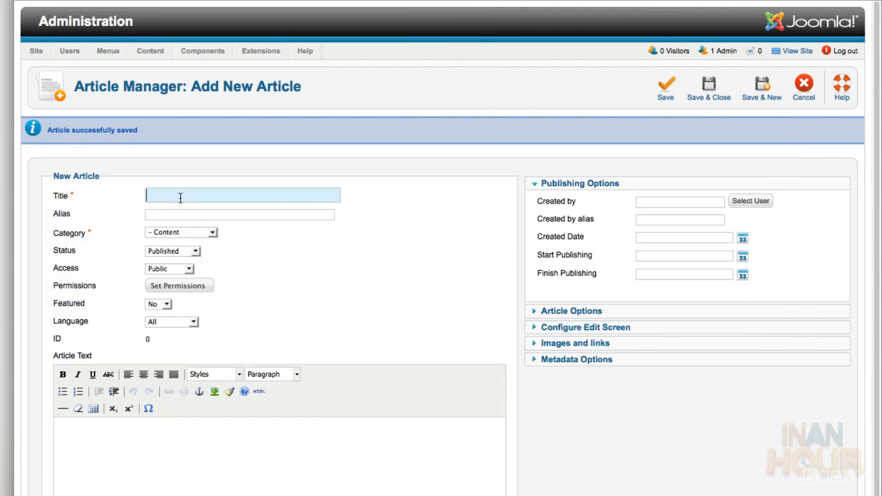
{"action": "type", "text": "Building Stages"}
{"action": "left_click", "coordinate": [181, 233]}
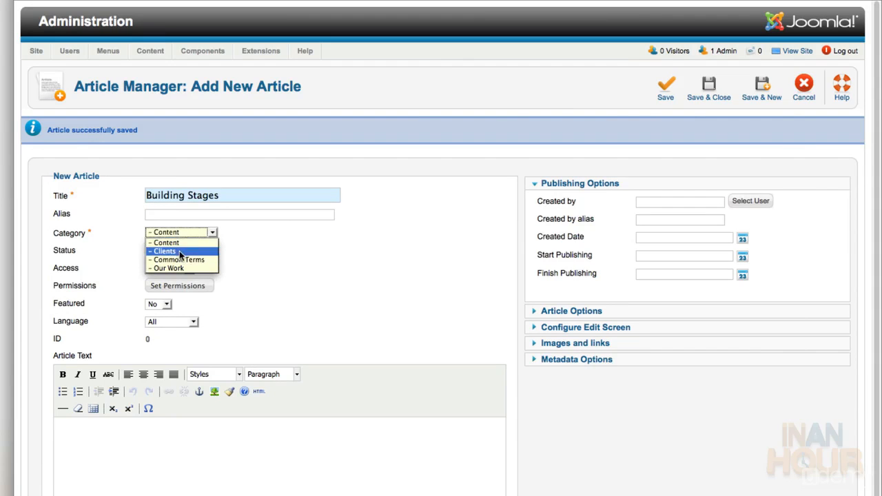
{"action": "left_click", "coordinate": [179, 259]}
Put the five-term definition list and box-hint markup into the article body through the HTML source editor
{"action": "scroll", "coordinate": [167, 475], "scroll_direction": "down", "scroll_amount": 5}
{"action": "left_click", "coordinate": [170, 254]}
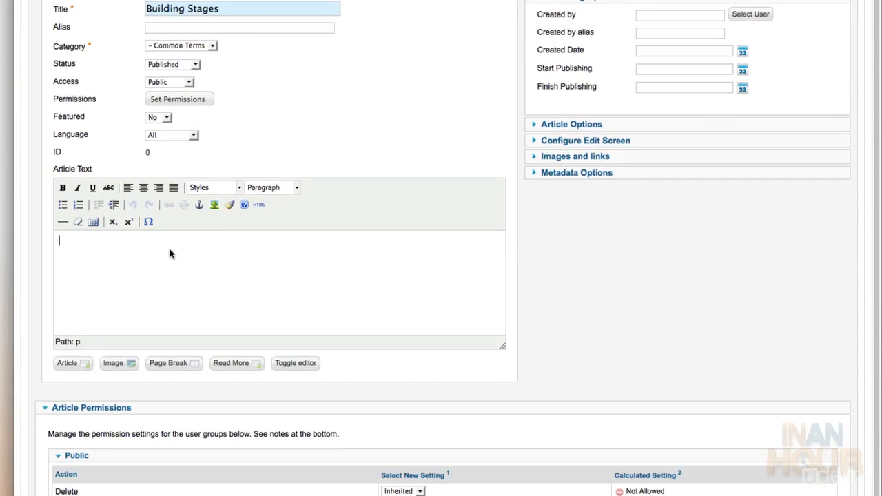
{"action": "left_click", "coordinate": [258, 204]}
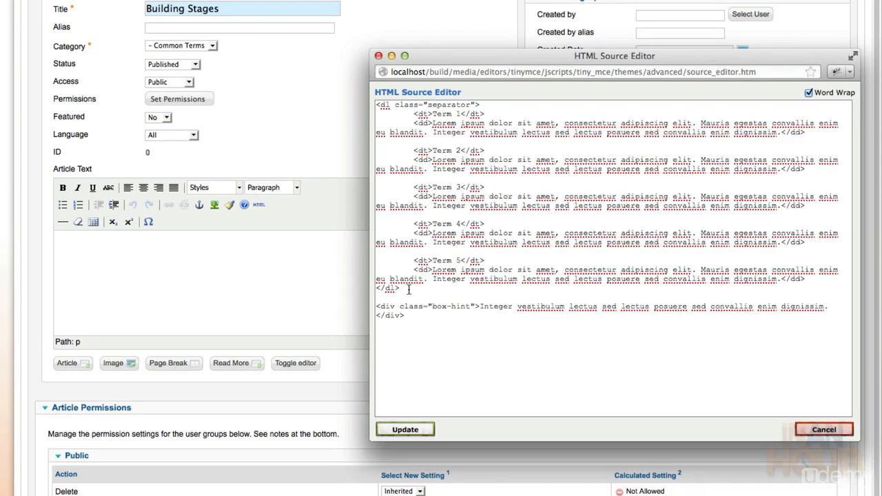
{"action": "left_click_drag", "start_coordinate": [402, 289], "coordinate": [376, 91]}
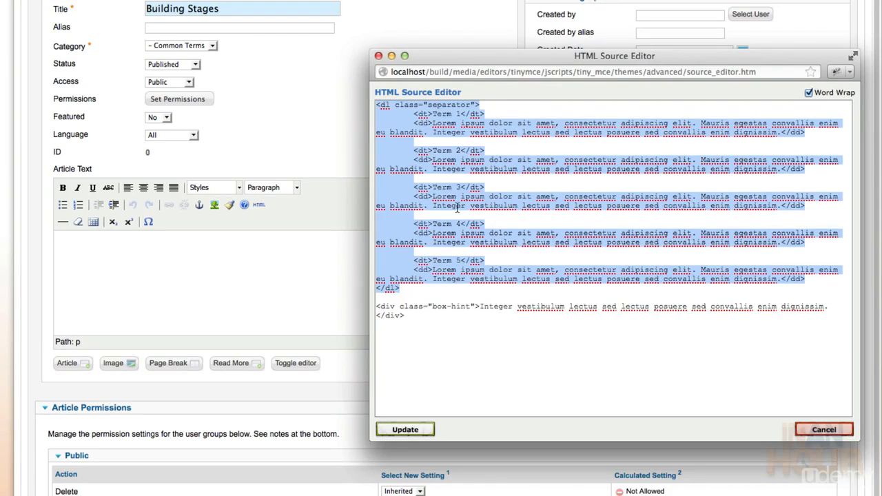
{"action": "left_click", "coordinate": [452, 291]}
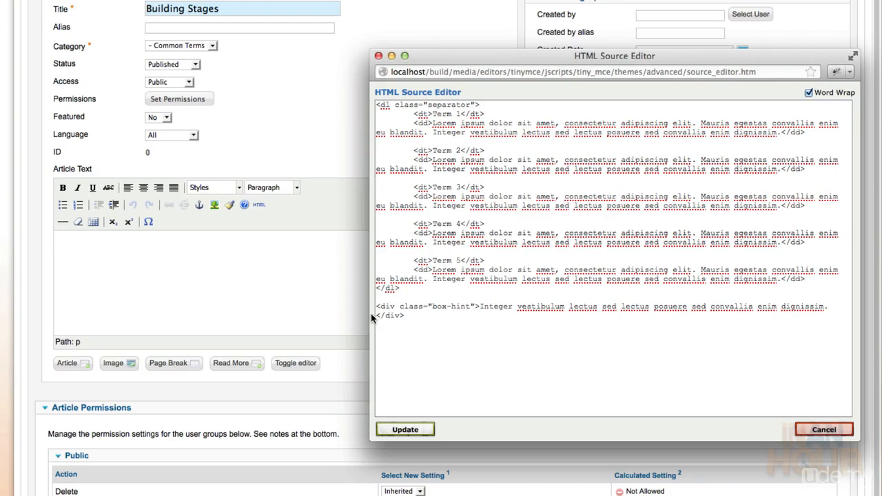
{"action": "left_click_drag", "start_coordinate": [376, 306], "coordinate": [412, 335]}
{"action": "left_click", "coordinate": [418, 430]}
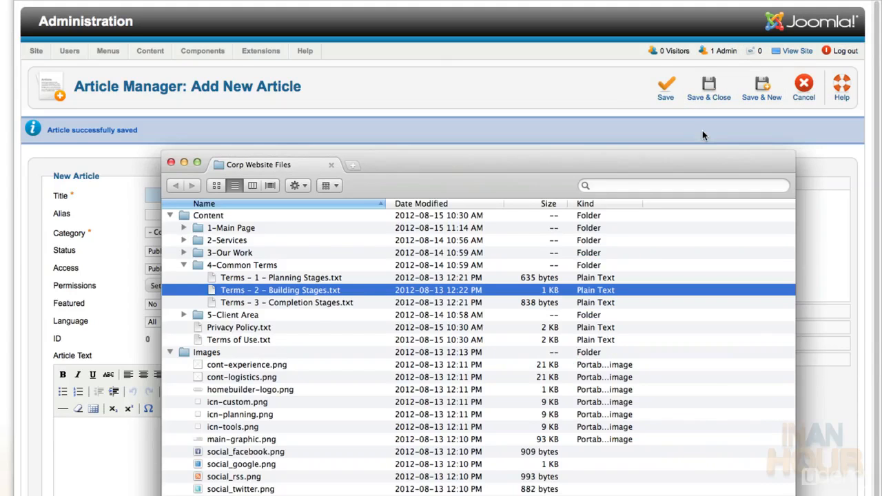
Copy the Terms 3 markup, title the article Completion Stages, and file it under Common Terms
{"action": "double_click", "coordinate": [319, 303]}
{"action": "key", "text": "super+a"}
{"action": "key", "text": "super+c"}
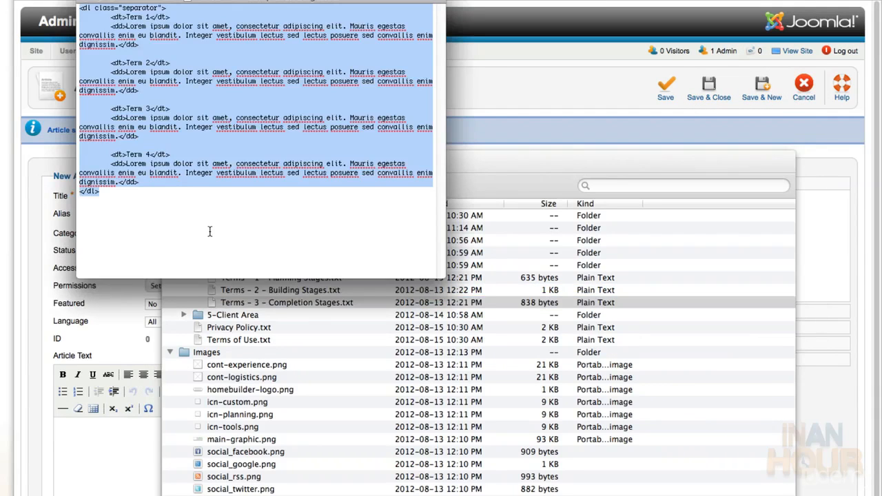
{"action": "left_click", "coordinate": [287, 192]}
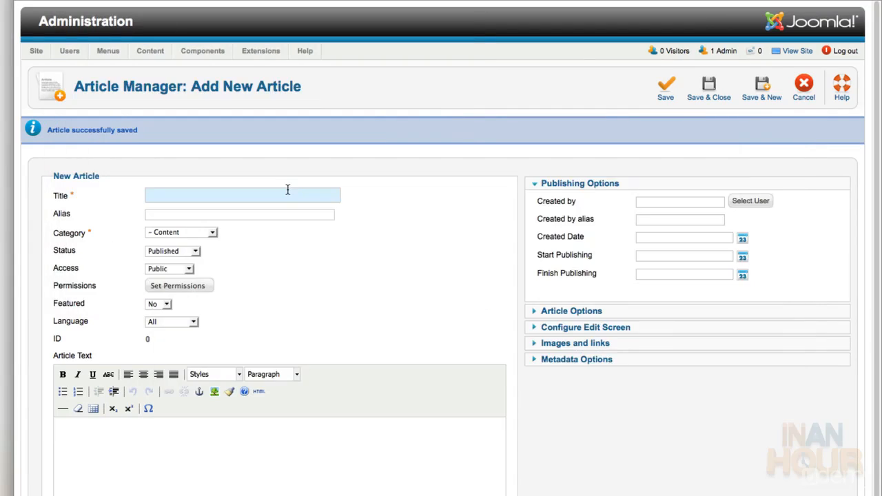
{"action": "type", "text": "Compl"}
{"action": "key", "text": "Down"}
{"action": "key", "text": "Tab"}
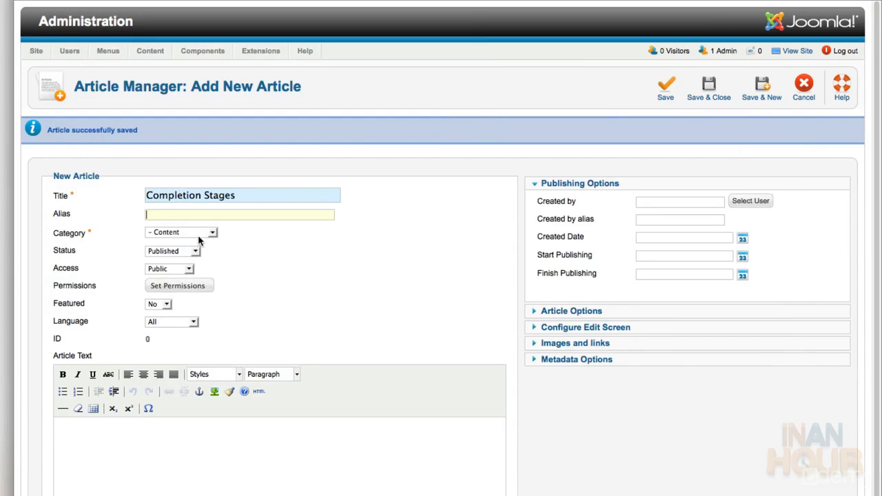
{"action": "left_click", "coordinate": [199, 237]}
{"action": "left_click", "coordinate": [200, 259]}
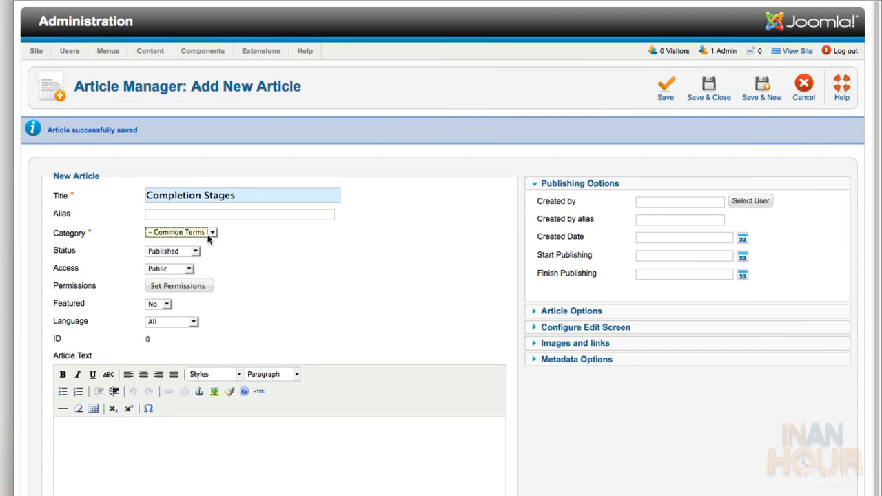
Paste the four-term list into the HTML source, apply it, and Save & New
{"action": "scroll", "coordinate": [274, 350], "scroll_direction": "down", "scroll_amount": 5}
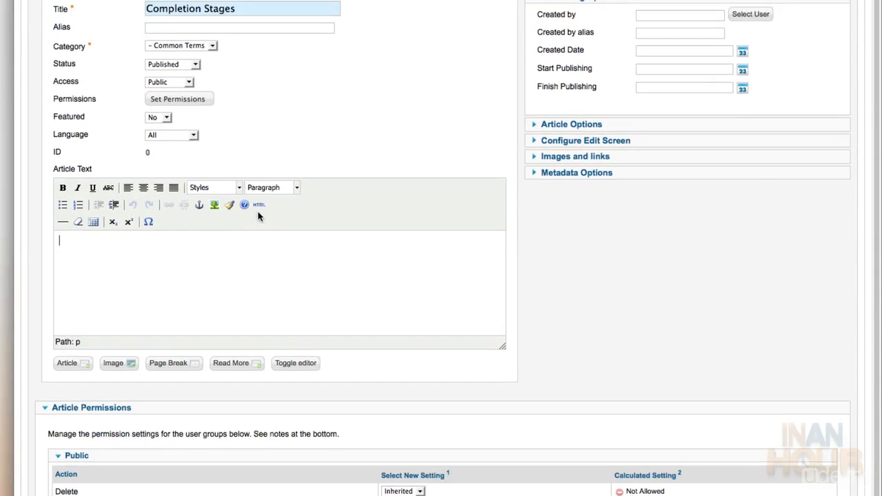
{"action": "left_click", "coordinate": [259, 205]}
{"action": "key", "text": "super+v"}
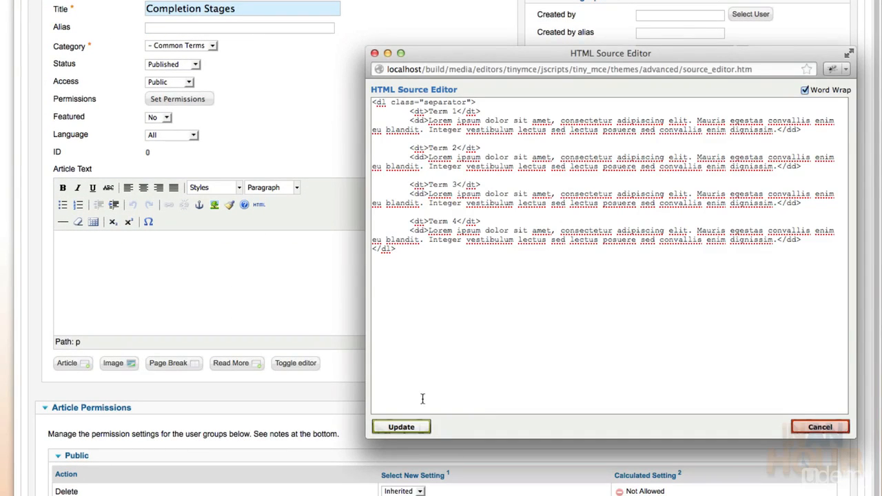
{"action": "left_click", "coordinate": [418, 427]}
{"action": "scroll", "coordinate": [622, 297], "scroll_direction": "up", "scroll_amount": 4}
{"action": "scroll", "coordinate": [624, 301], "scroll_direction": "up", "scroll_amount": 1}
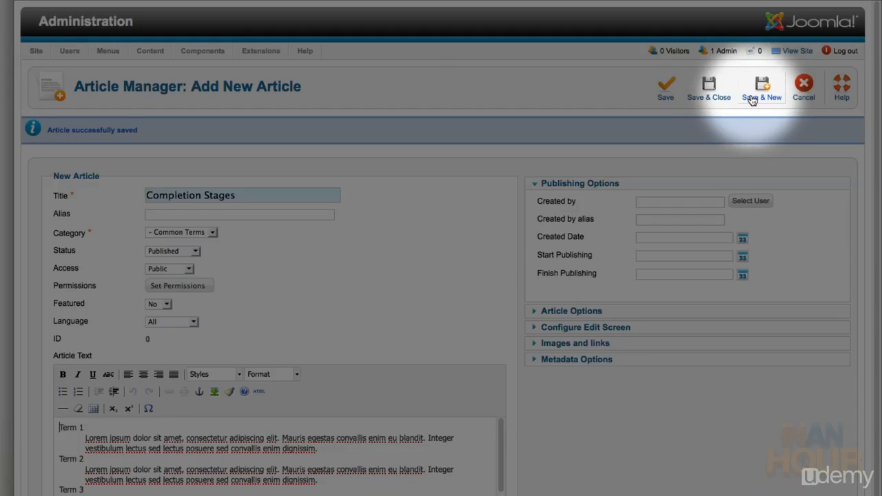
{"action": "left_click", "coordinate": [751, 100]}
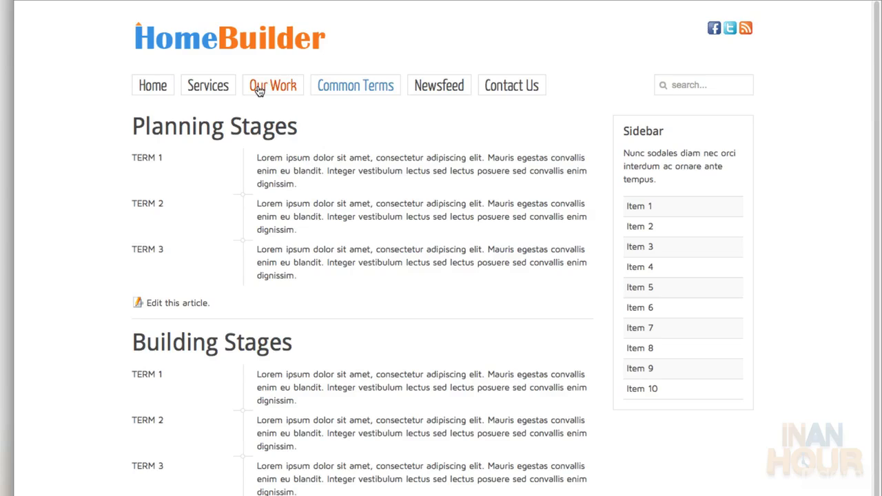
After checking the live Our Work page, title a new article First Sample in the Our Work category
{"action": "left_click", "coordinate": [259, 92]}
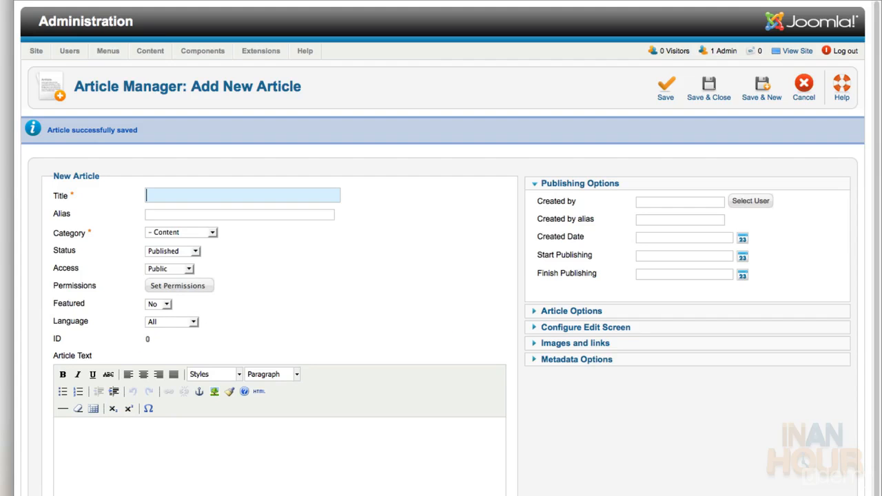
{"action": "type", "text": "First Sample"}
{"action": "left_click", "coordinate": [211, 232]}
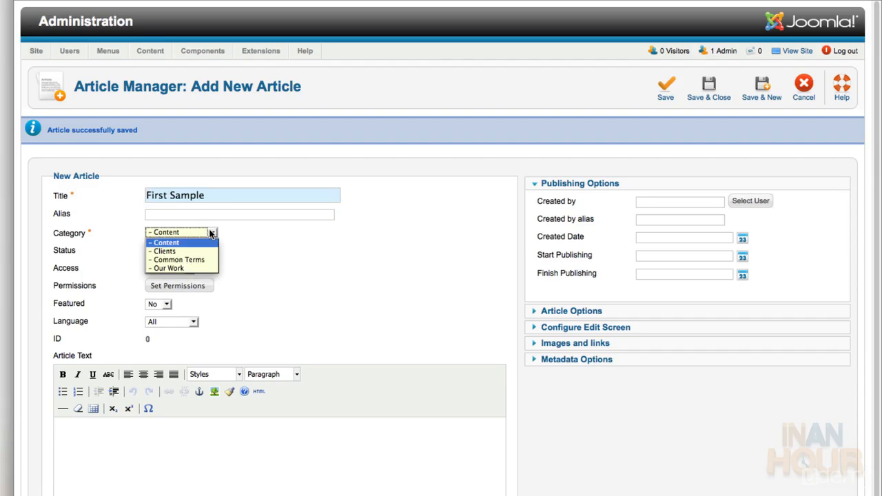
{"action": "left_click", "coordinate": [202, 268]}
{"action": "scroll", "coordinate": [128, 324], "scroll_direction": "down", "scroll_amount": 5}
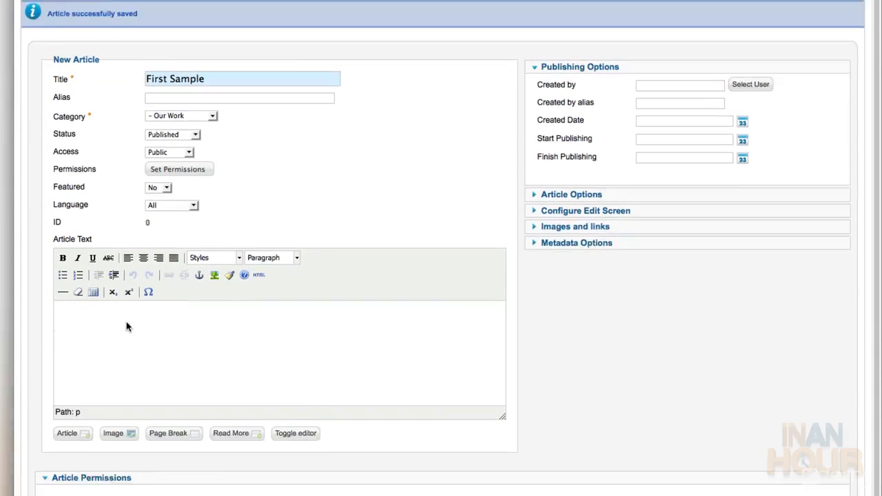
{"action": "left_click", "coordinate": [126, 257]}
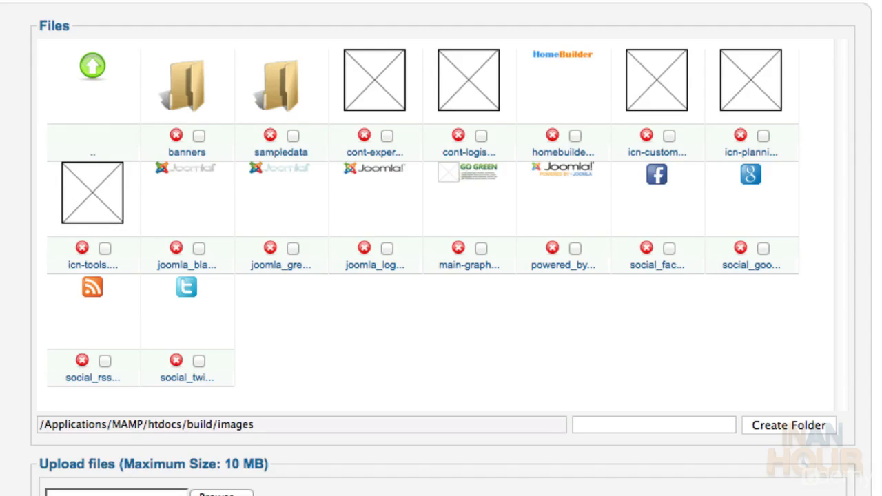
Copy the small pinnacles image's address from sampledata/parks/landscape, then return to the article body
{"action": "left_click", "coordinate": [279, 84]}
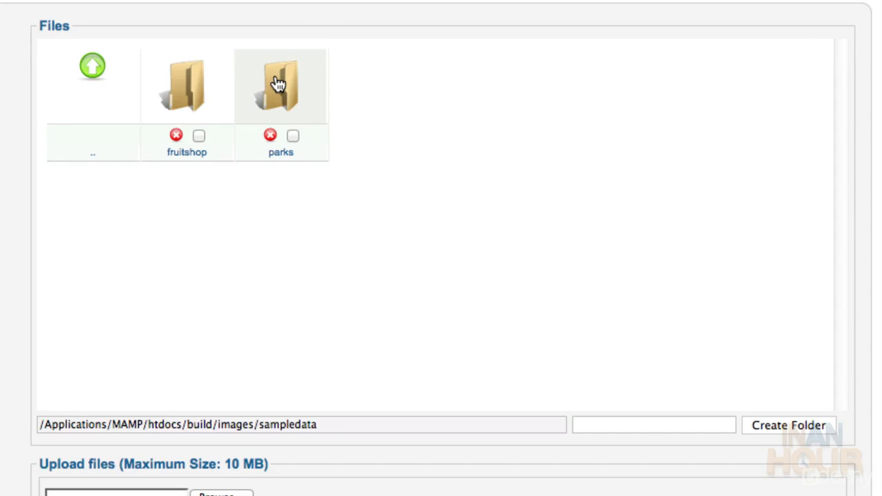
{"action": "left_click", "coordinate": [278, 84]}
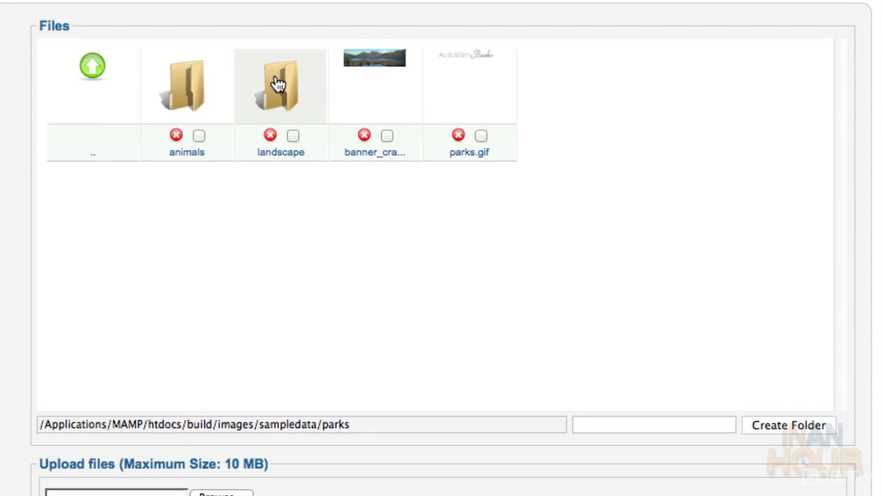
{"action": "left_click", "coordinate": [278, 84]}
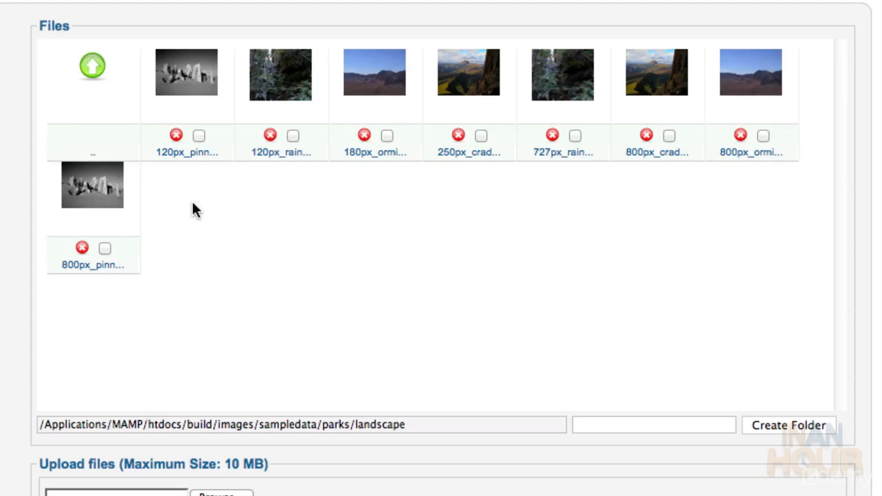
{"action": "left_click", "coordinate": [177, 90]}
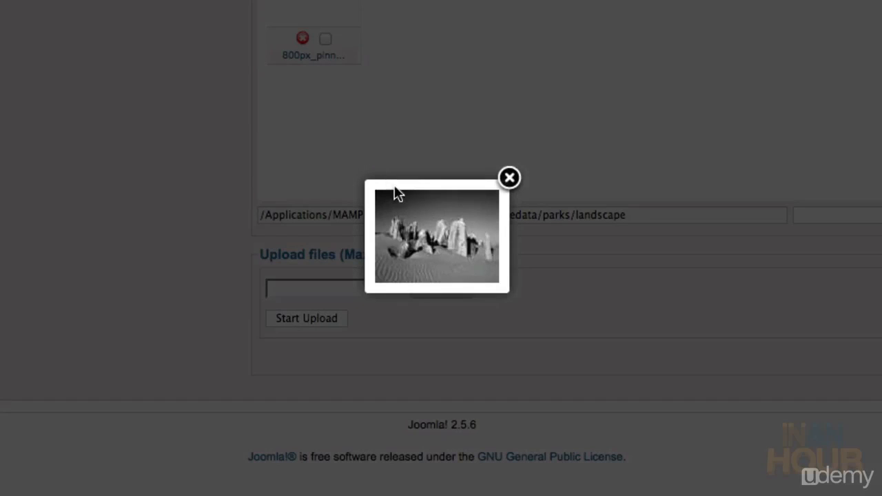
{"action": "right_click", "coordinate": [424, 249]}
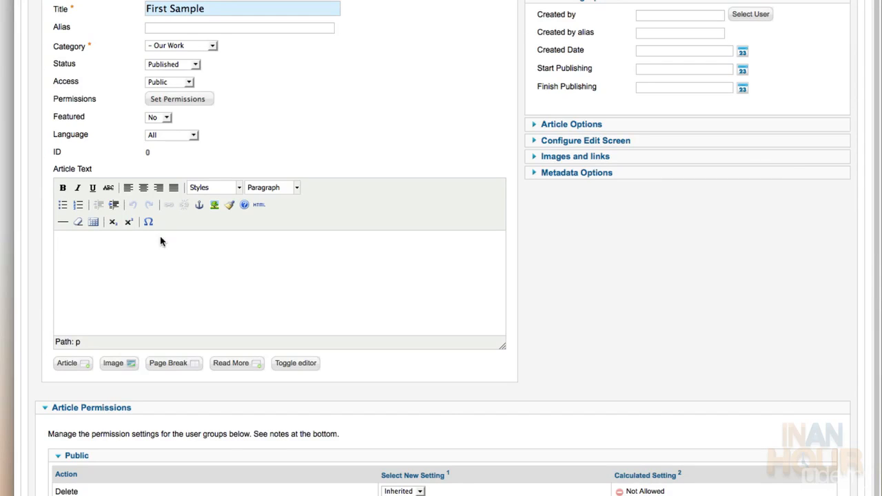
{"action": "left_click", "coordinate": [161, 241]}
Insert the pinnacles image at 120×90 by relative path, described Sample 1, with border 0
{"action": "left_click", "coordinate": [214, 206]}
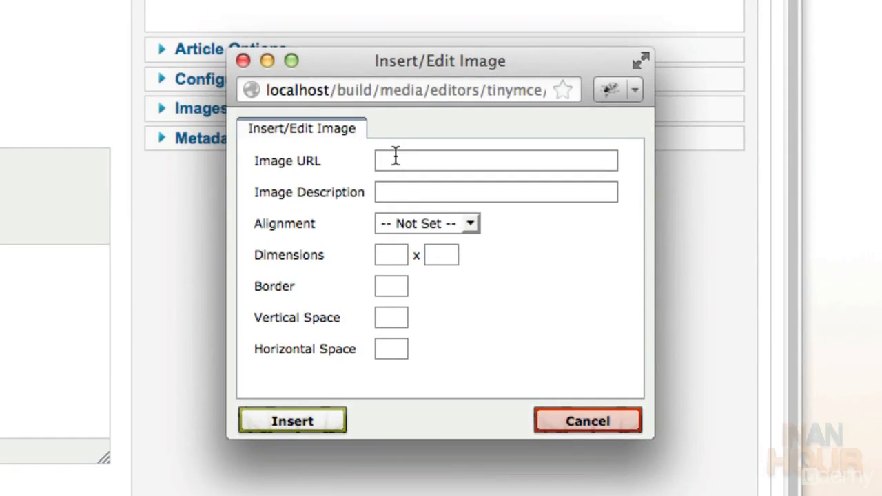
{"action": "type", "text": "http://localhost/build/images/sampledata/parks/landscape/120px_pinnacles_western_australia.jpg"}
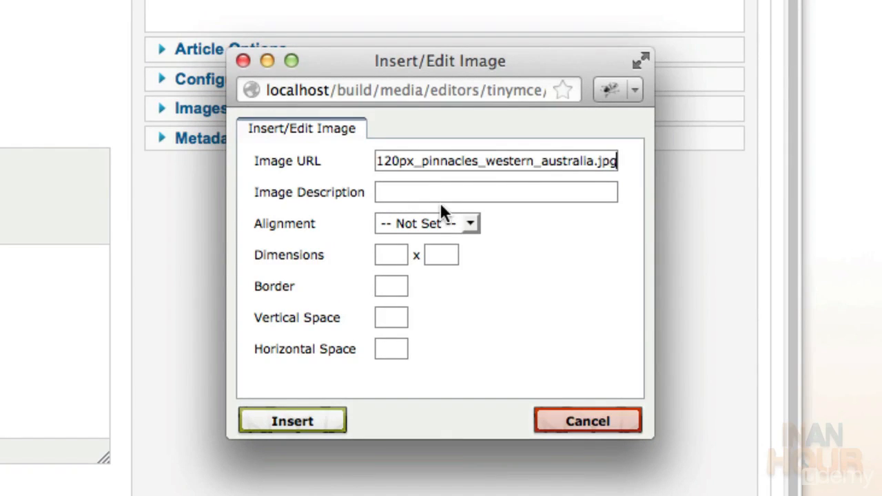
{"action": "key", "text": "super+Left"}
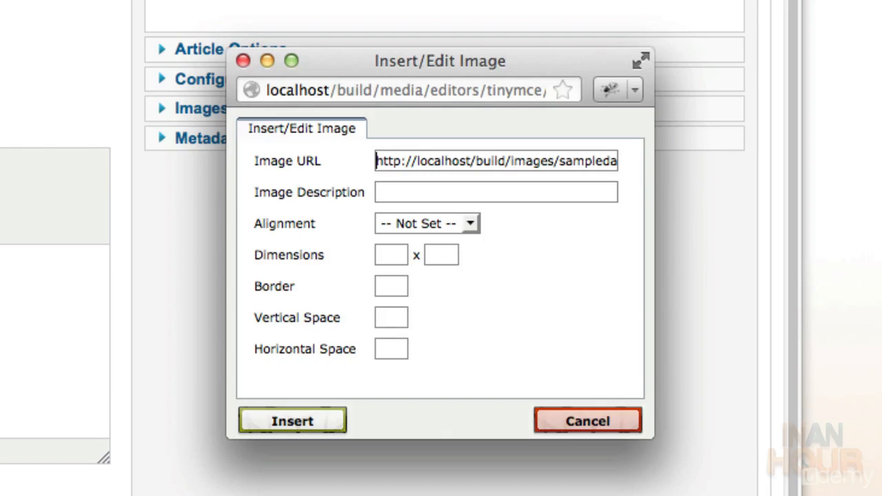
{"action": "key", "text": "Delete"}
{"action": "key", "text": "Delete"}
{"action": "key", "text": "Delete"}
{"action": "key", "text": "Delete"}
{"action": "key", "text": "Delete"}
{"action": "key", "text": "Delete"}
{"action": "key", "text": "Delete"}
{"action": "key", "text": "Delete"}
{"action": "key", "text": "Delete"}
{"action": "key", "text": "Delete"}
{"action": "key", "text": "Delete"}
{"action": "key", "text": "Delete"}
{"action": "key", "text": "Delete"}
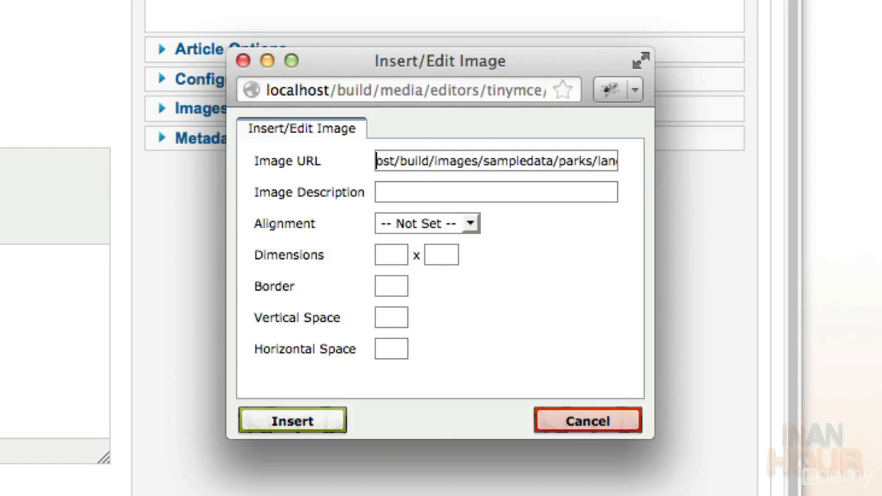
{"action": "key", "text": "Delete"}
{"action": "key", "text": "Delete"}
{"action": "key", "text": "Delete"}
{"action": "key", "text": "Delete"}
{"action": "key", "text": "Delete"}
{"action": "key", "text": "Delete"}
{"action": "key", "text": "Delete"}
{"action": "key", "text": "Delete"}
{"action": "key", "text": "Delete"}
{"action": "key", "text": "Delete"}
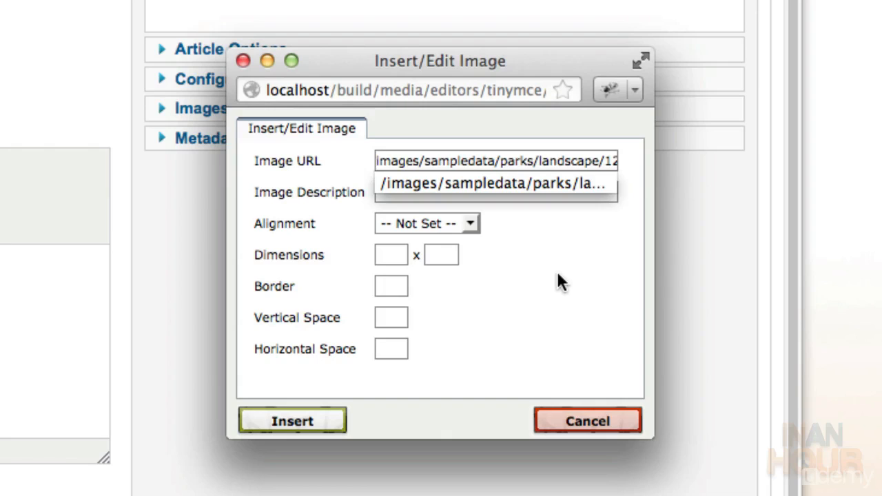
{"action": "key", "text": "Tab"}
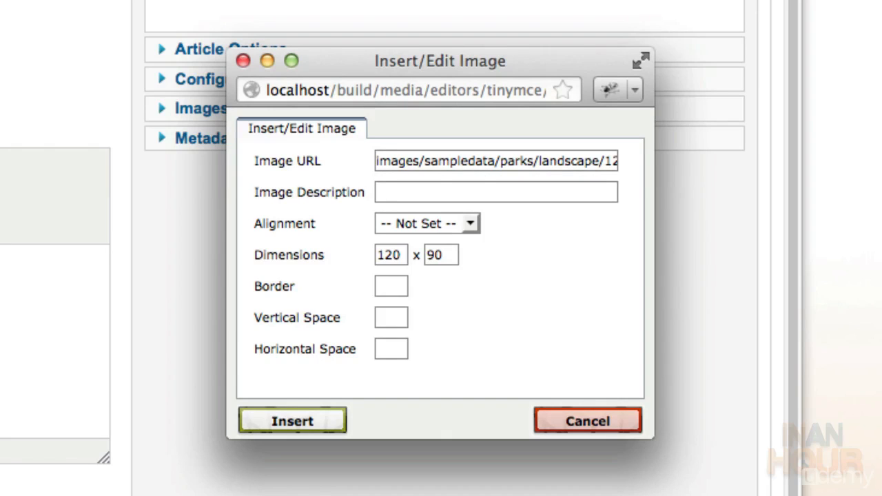
{"action": "type", "text": "Sa"}
{"action": "left_click", "coordinate": [400, 285]}
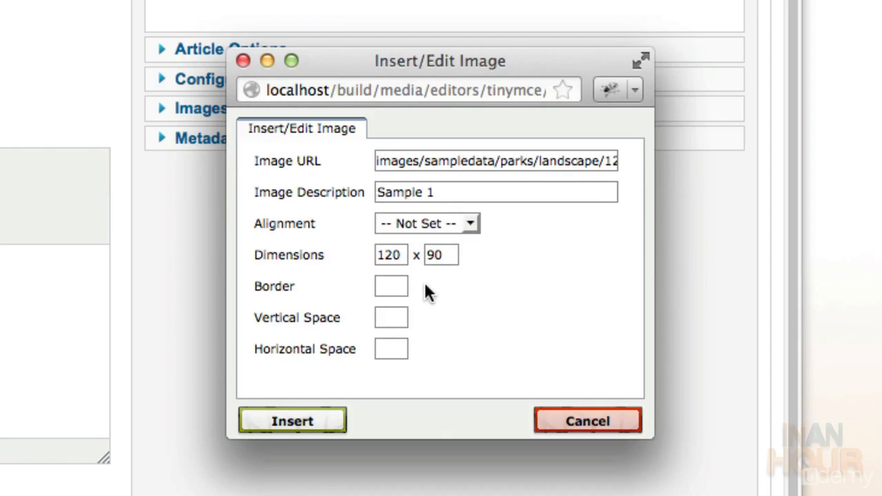
{"action": "type", "text": "0"}
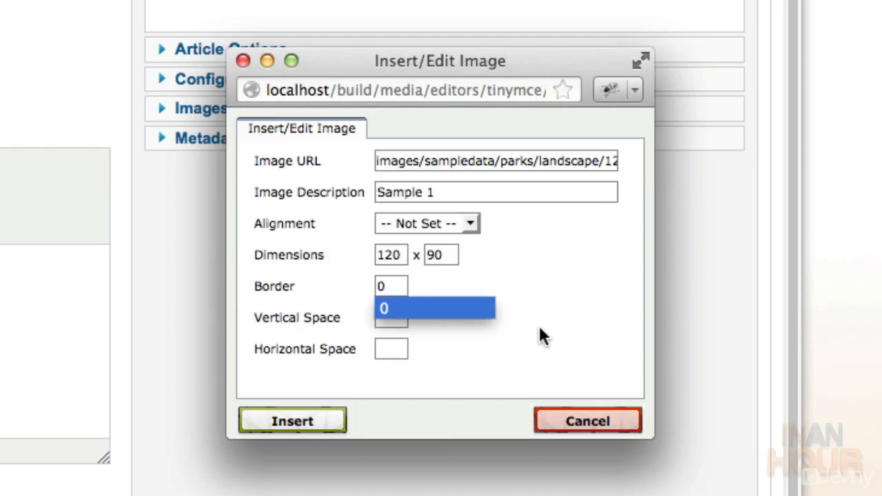
{"action": "key", "text": "Tab"}
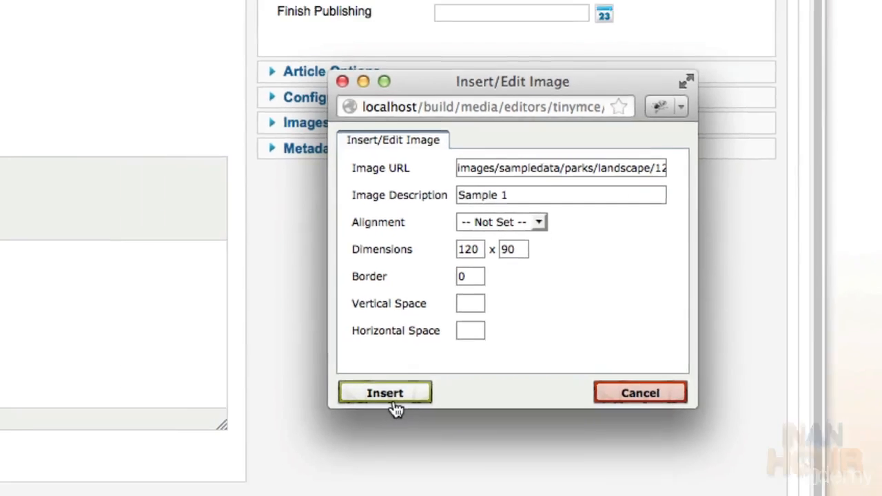
{"action": "left_click", "coordinate": [396, 402]}
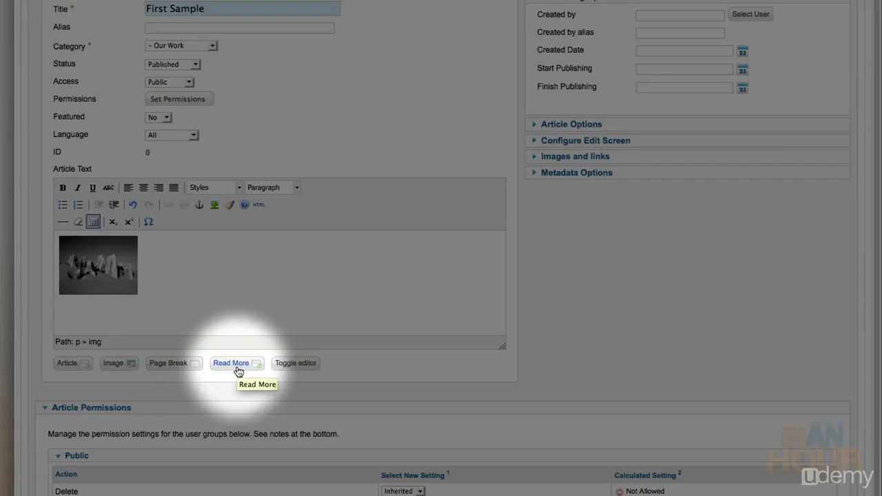
Add a read-more break after the thumbnail and copy the large pinnacles image's address
{"action": "left_click", "coordinate": [237, 366]}
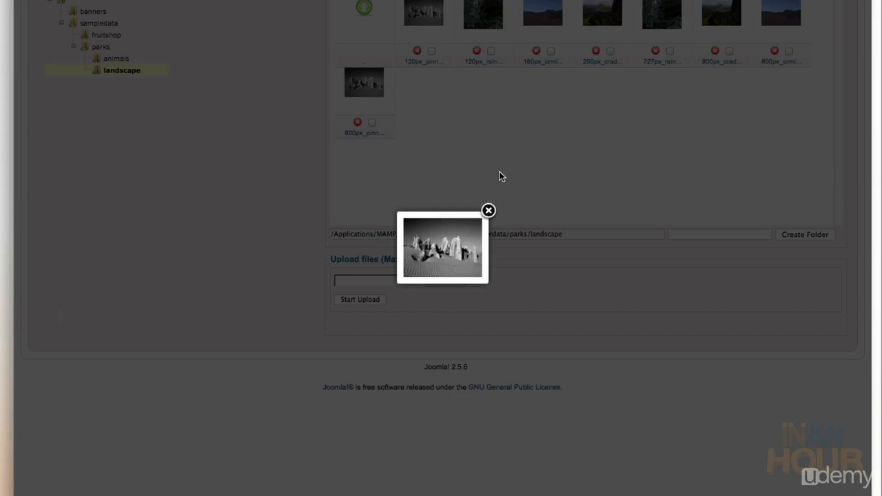
{"action": "left_click", "coordinate": [498, 173]}
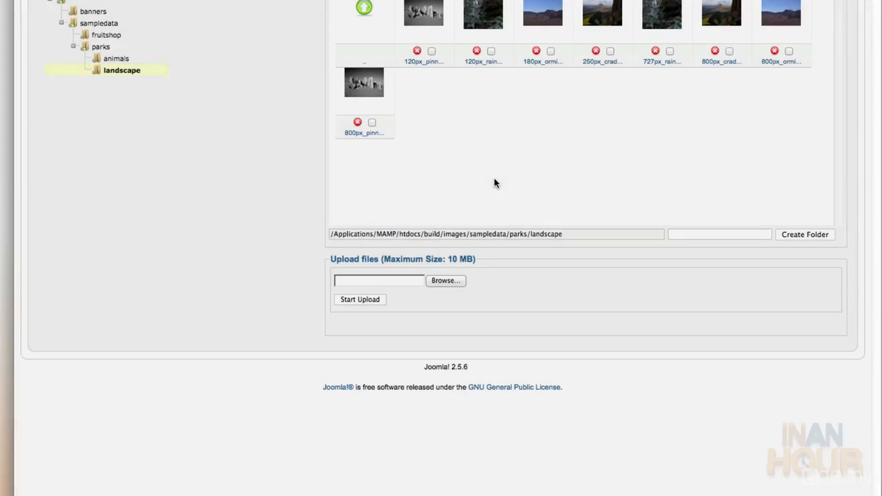
{"action": "left_click", "coordinate": [365, 86]}
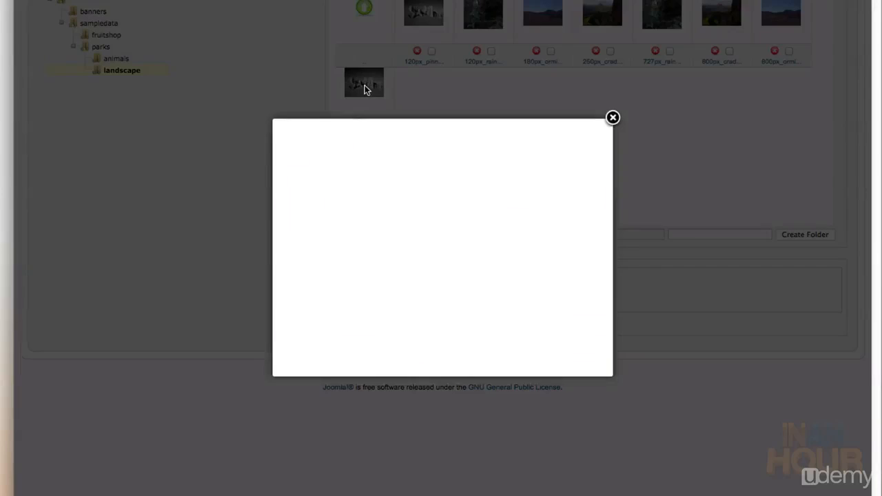
{"action": "right_click", "coordinate": [432, 229]}
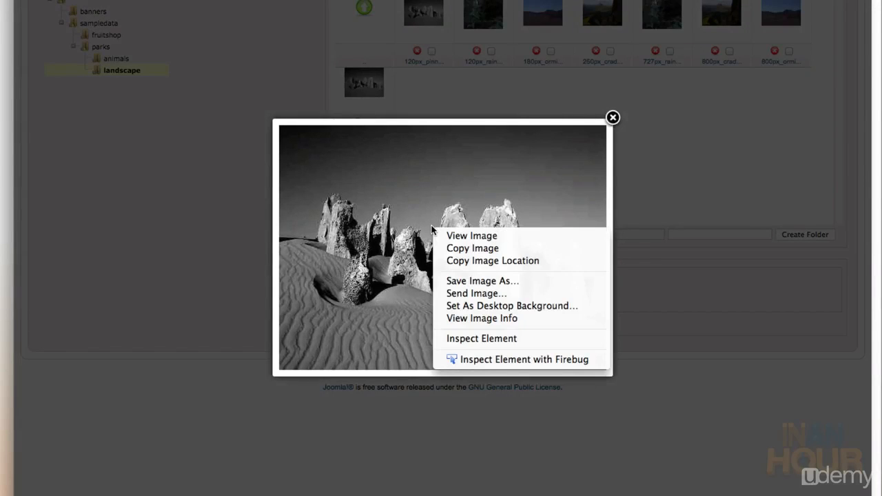
{"action": "left_click", "coordinate": [454, 261]}
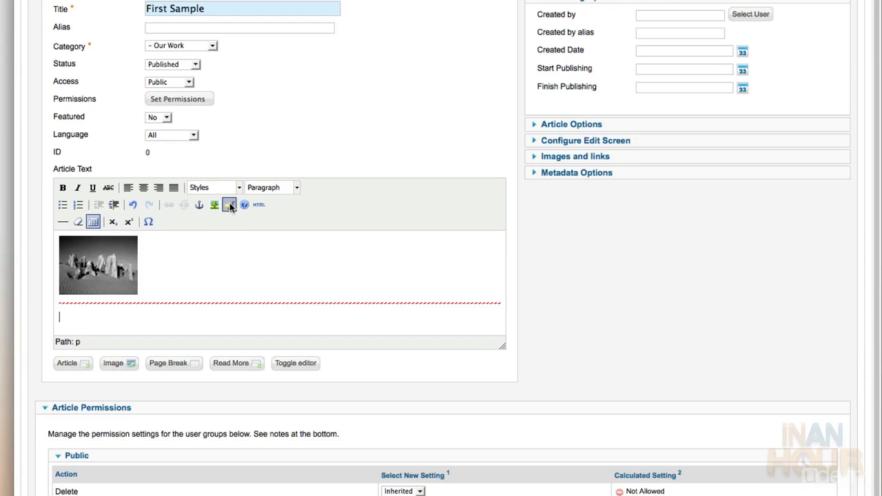
Insert the large pinnacles image at 500×374 below the break, described Sample 1, border 0
{"action": "left_click", "coordinate": [214, 206]}
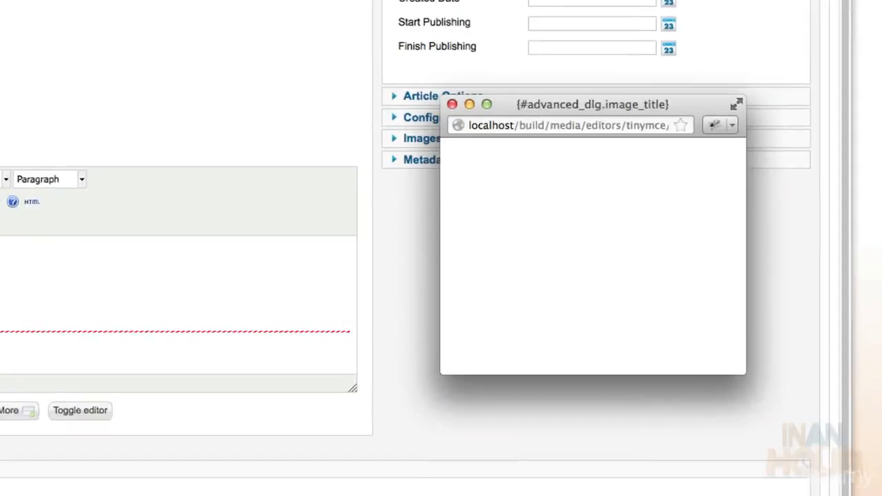
{"action": "key", "text": "super+v"}
{"action": "key", "text": "super+Left"}
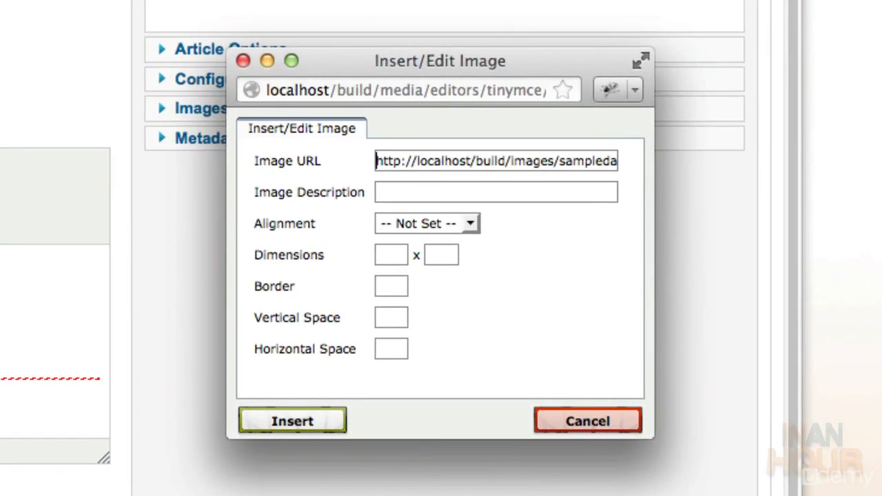
{"action": "key", "text": "Delete"}
{"action": "key", "text": "Delete"}
{"action": "key", "text": "Delete"}
{"action": "key", "text": "Delete"}
{"action": "key", "text": "Delete"}
{"action": "key", "text": "Delete"}
{"action": "key", "text": "Delete"}
{"action": "key", "text": "Delete"}
{"action": "key", "text": "Delete"}
{"action": "key", "text": "Delete"}
{"action": "key", "text": "Delete"}
{"action": "key", "text": "Delete"}
{"action": "key", "text": "Delete"}
{"action": "key", "text": "Delete"}
{"action": "key", "text": "Delete"}
{"action": "key", "text": "Delete"}
{"action": "key", "text": "Delete"}
{"action": "key", "text": "Delete"}
{"action": "key", "text": "Delete"}
{"action": "key", "text": "Delete"}
{"action": "key", "text": "Delete"}
{"action": "key", "text": "Delete"}
{"action": "key", "text": "Delete"}
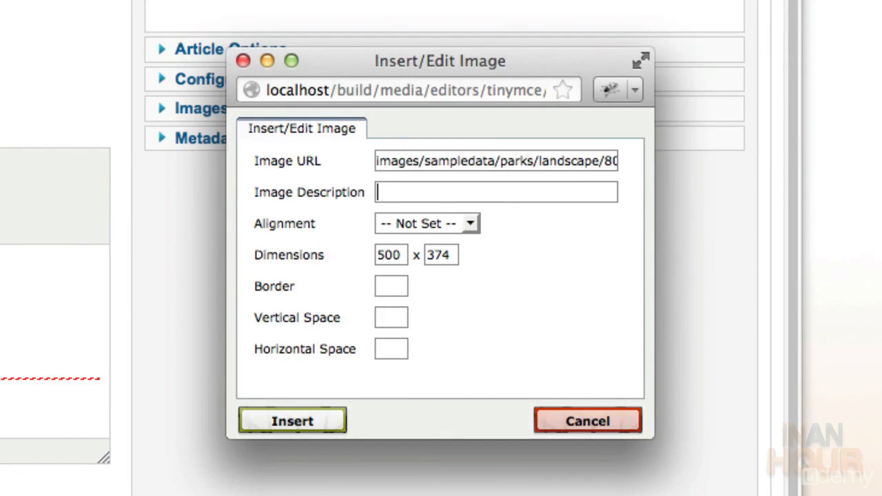
{"action": "type", "text": "Sample 1"}
{"action": "left_click", "coordinate": [390, 286]}
{"action": "type", "text": "0"}
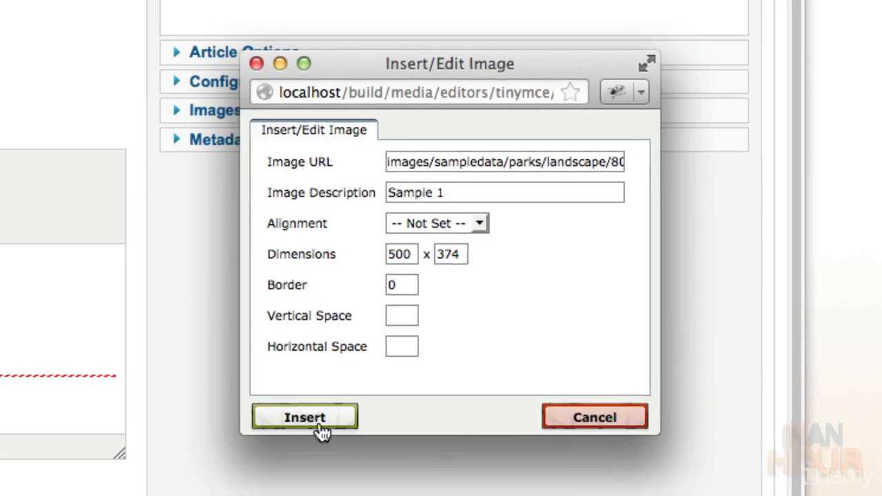
{"action": "left_click", "coordinate": [305, 418]}
{"action": "scroll", "coordinate": [445, 314], "scroll_direction": "up", "scroll_amount": 3}
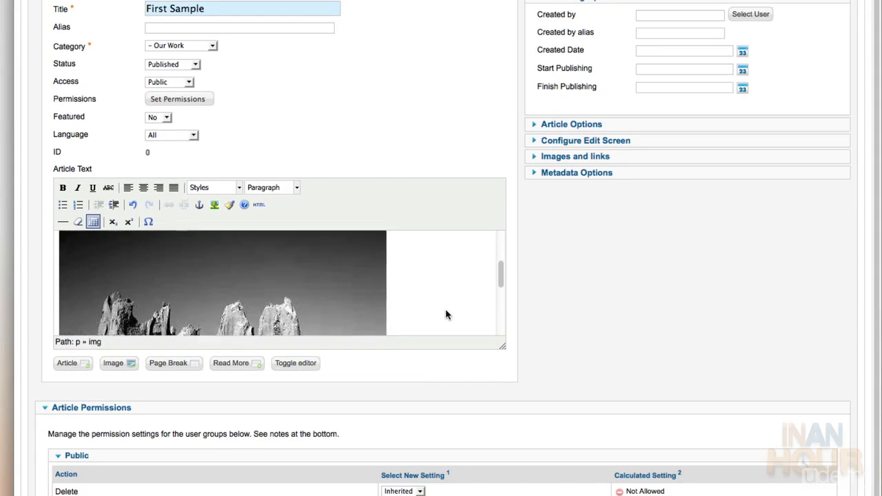
{"action": "scroll", "coordinate": [446, 315], "scroll_direction": "up", "scroll_amount": 5}
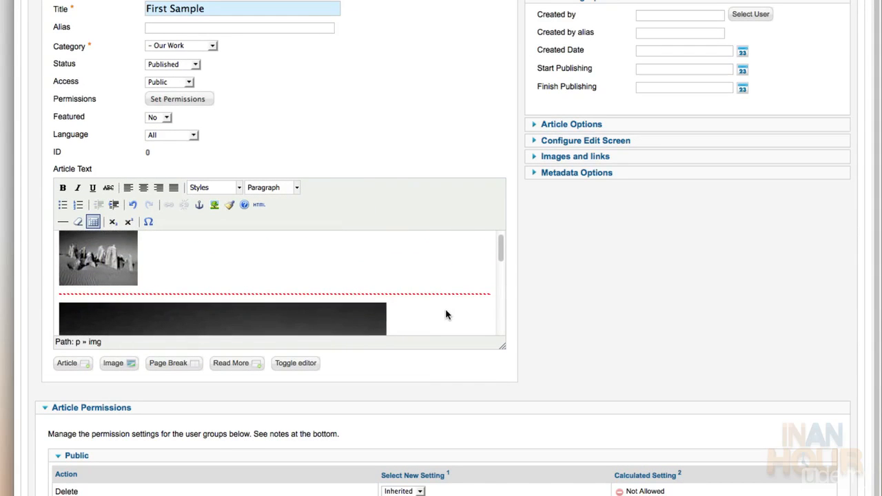
{"action": "scroll", "coordinate": [446, 315], "scroll_direction": "up", "scroll_amount": 2}
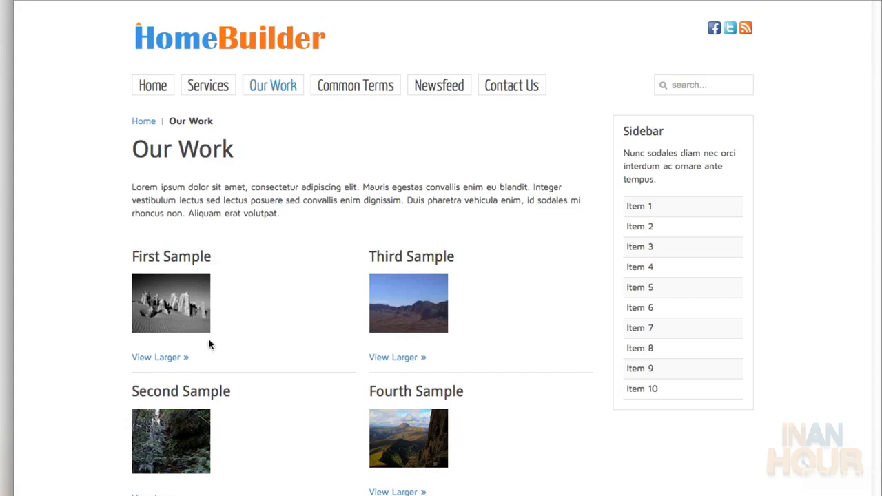
Open the full First Sample article from the live Our Work page
{"action": "left_click", "coordinate": [164, 359]}
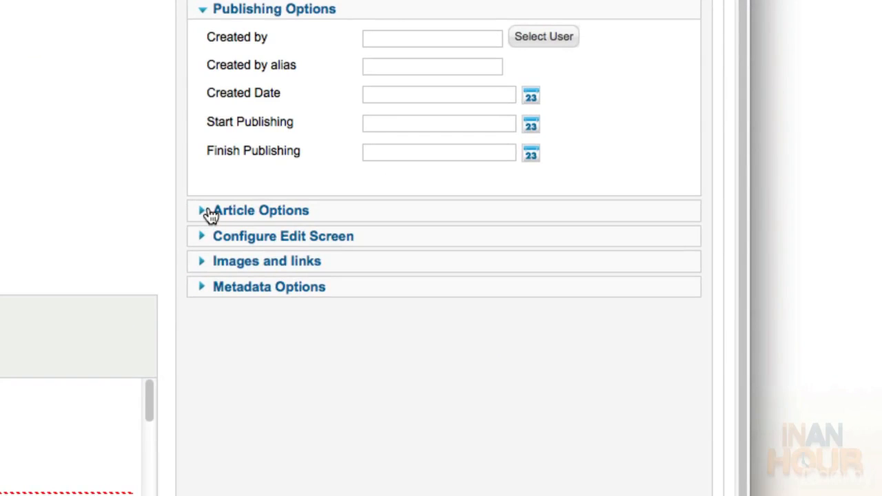
Set First Sample's Show Intro Text to Hide and its Read More Text to View Larger
{"action": "left_click", "coordinate": [210, 215]}
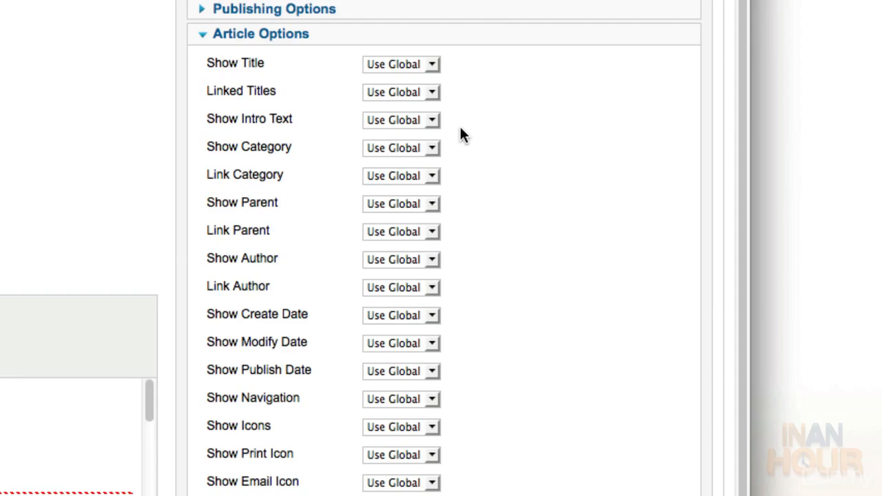
{"action": "left_click", "coordinate": [432, 120]}
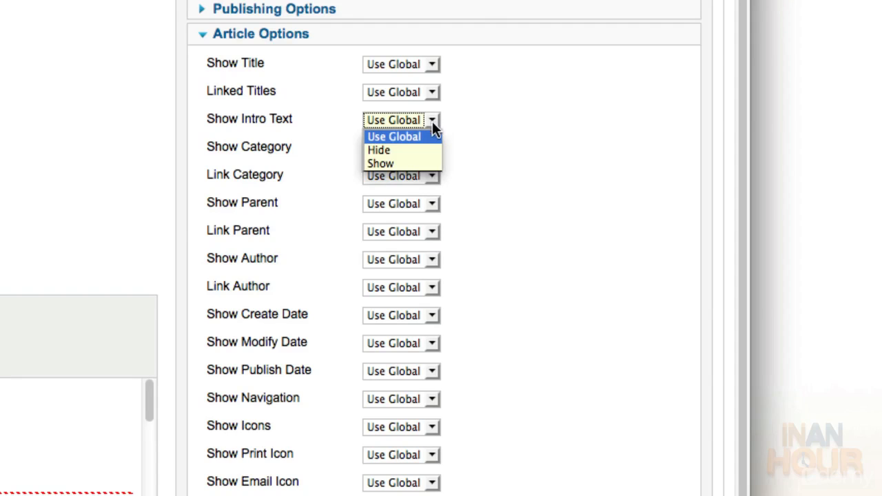
{"action": "left_click", "coordinate": [426, 150]}
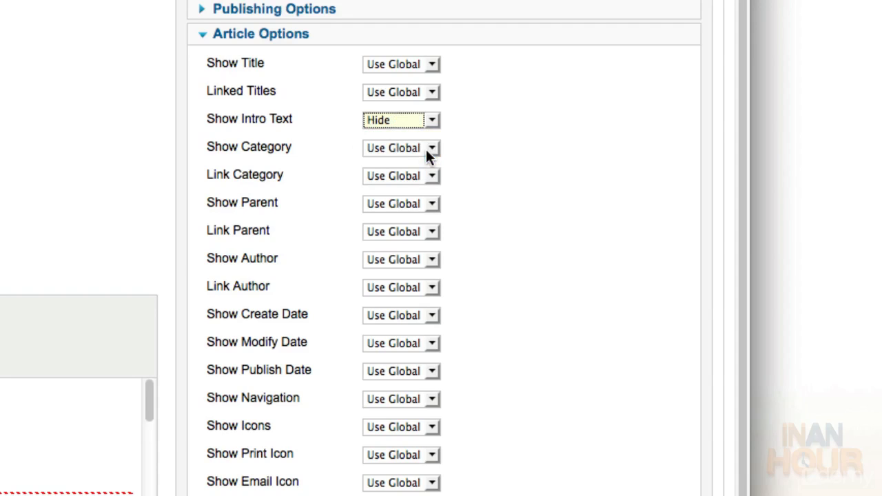
{"action": "scroll", "coordinate": [516, 411], "scroll_direction": "down", "scroll_amount": 10}
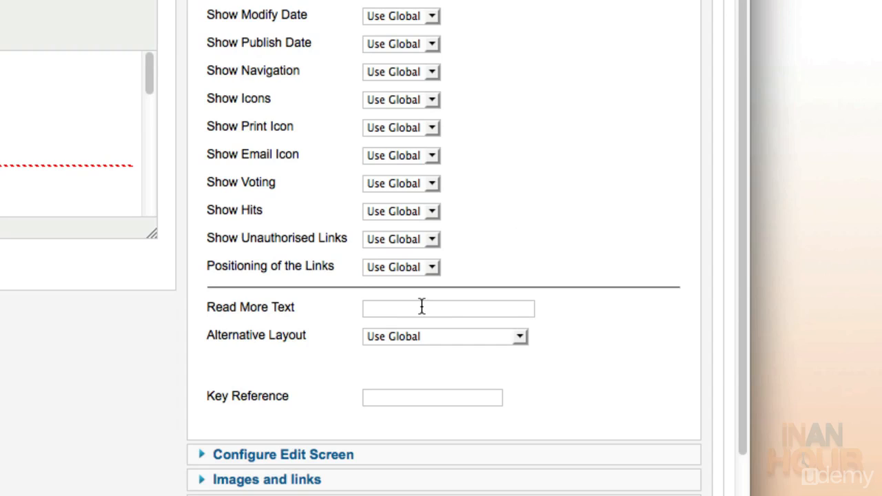
{"action": "type", "text": "View Larger"}
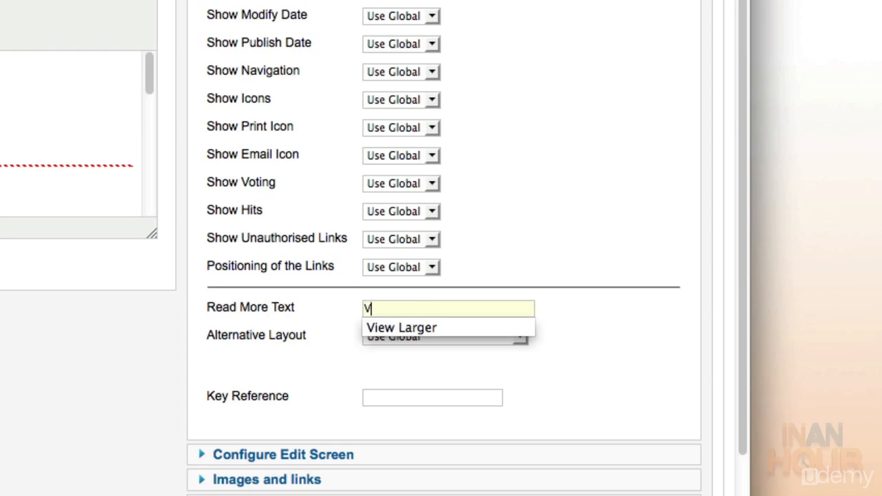
{"action": "key", "text": "Tab"}
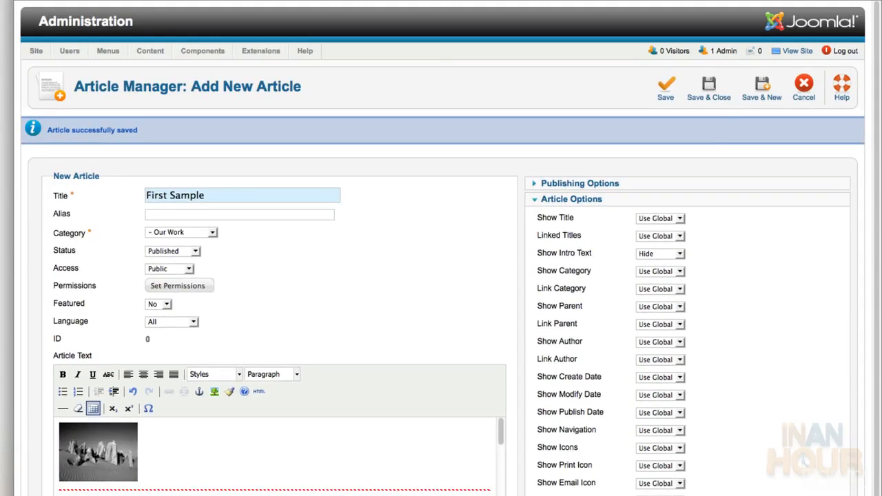
Save First Sample and start a new Second Sample article in the Our Work category
{"action": "left_click", "coordinate": [750, 93]}
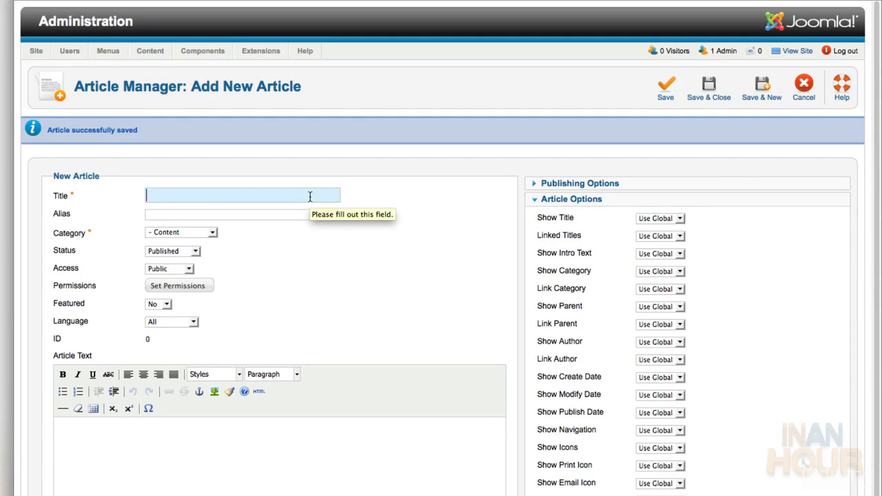
{"action": "left_click", "coordinate": [309, 195]}
{"action": "type", "text": "Secon"}
{"action": "left_click", "coordinate": [175, 208]}
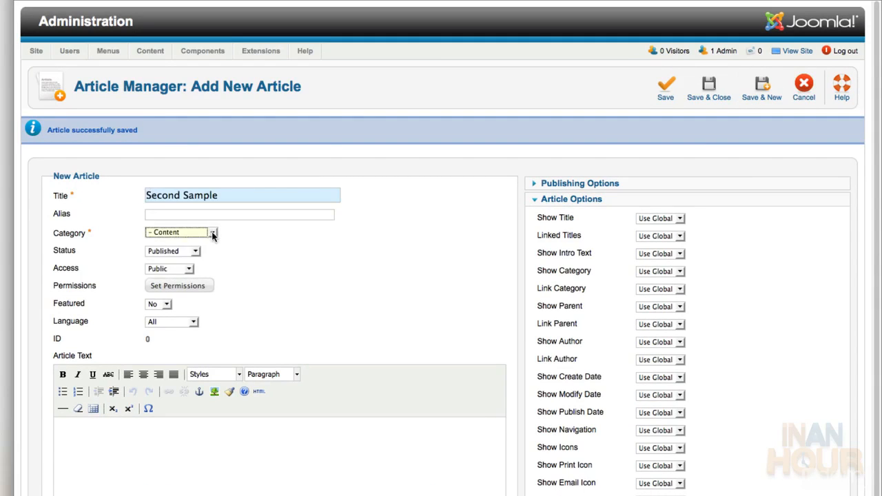
{"action": "left_click", "coordinate": [212, 233]}
{"action": "left_click", "coordinate": [176, 267]}
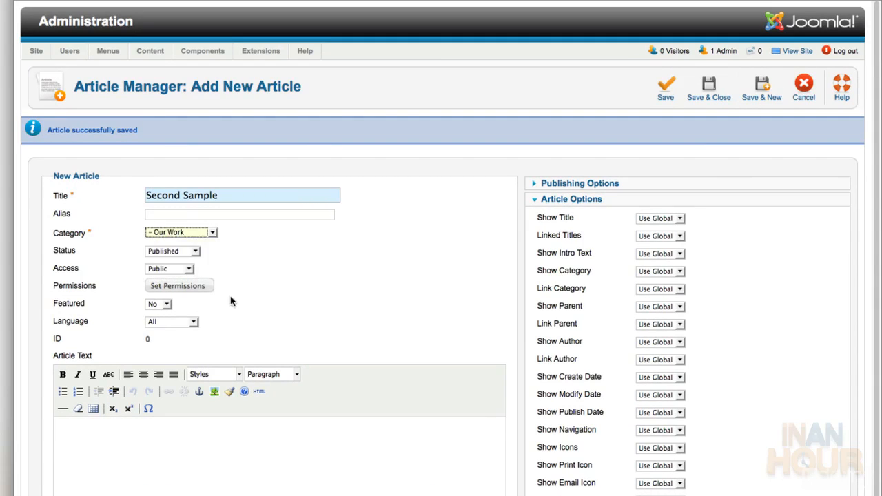
{"action": "left_click", "coordinate": [202, 436]}
Copy the web address of the small forest thumbnail from the Media Manager
{"action": "scroll", "coordinate": [207, 419], "scroll_direction": "down", "scroll_amount": 5}
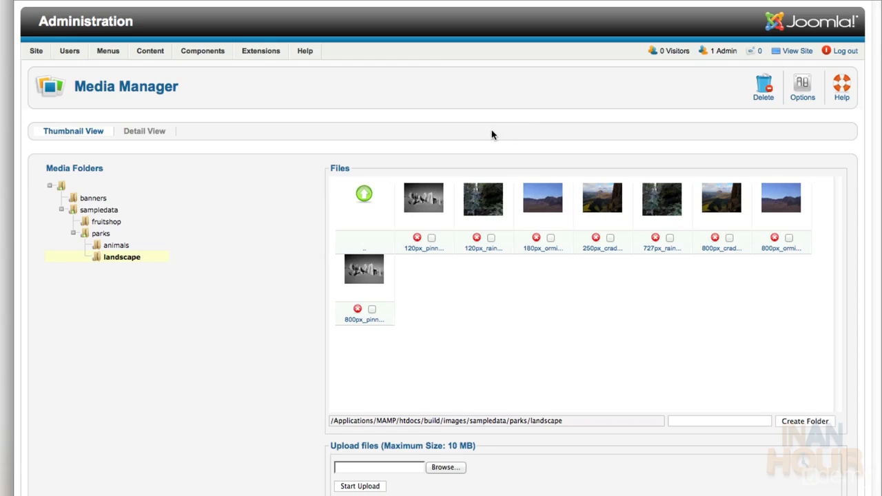
{"action": "left_click", "coordinate": [482, 197]}
{"action": "right_click", "coordinate": [433, 262]}
{"action": "left_click", "coordinate": [436, 291]}
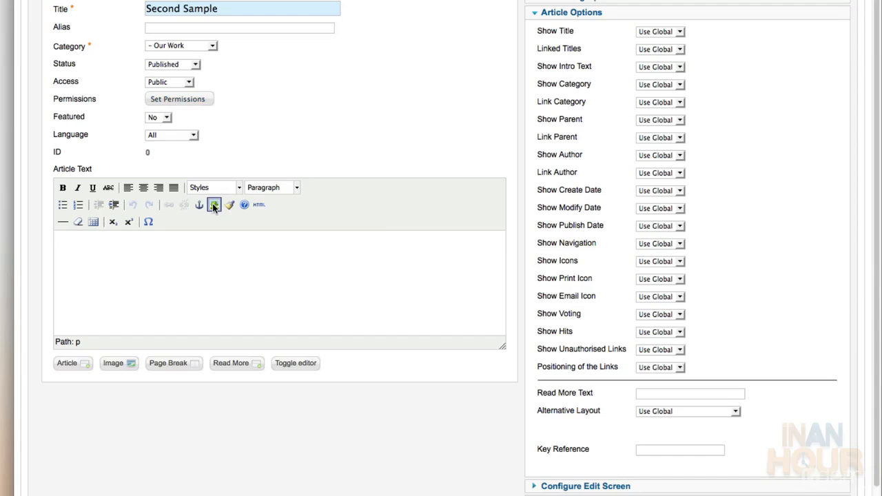
Insert the thumbnail by relative path, described Sample 2 with border 0, followed by a read-more break
{"action": "left_click", "coordinate": [215, 205]}
{"action": "key", "text": "super+v"}
{"action": "key", "text": "Home"}
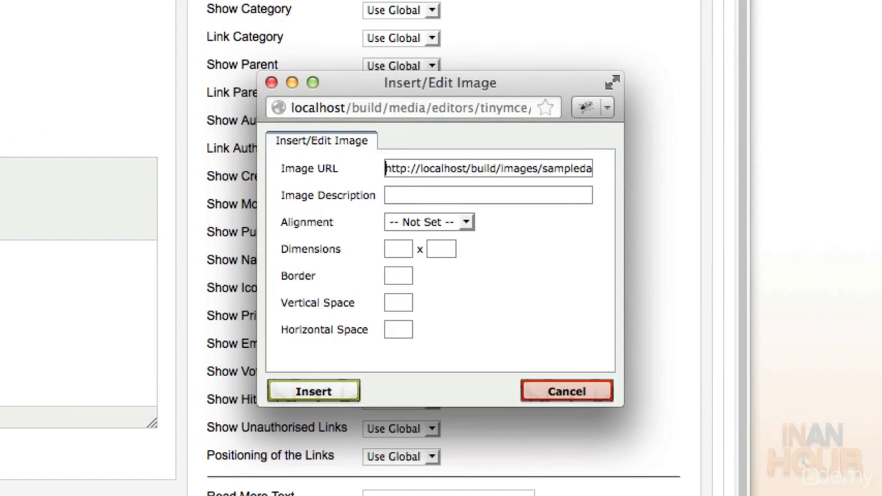
{"action": "key", "text": "Delete"}
{"action": "key", "text": "Delete"}
{"action": "key", "text": "Delete"}
{"action": "key", "text": "Delete"}
{"action": "key", "text": "Delete"}
{"action": "key", "text": "Delete"}
{"action": "key", "text": "Delete"}
{"action": "key", "text": "Delete"}
{"action": "key", "text": "Delete"}
{"action": "key", "text": "Delete"}
{"action": "key", "text": "Delete"}
{"action": "key", "text": "Delete"}
{"action": "key", "text": "Delete"}
{"action": "key", "text": "Delete"}
{"action": "key", "text": "Delete"}
{"action": "key", "text": "Delete"}
{"action": "key", "text": "Delete"}
{"action": "key", "text": "Delete"}
{"action": "key", "text": "Delete"}
{"action": "key", "text": "Delete"}
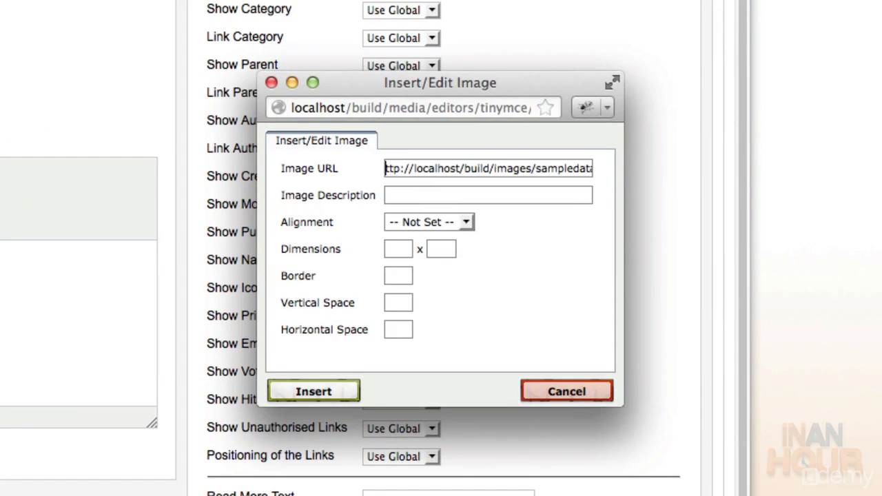
{"action": "key", "text": "Tab"}
{"action": "type", "text": "Sample 2"}
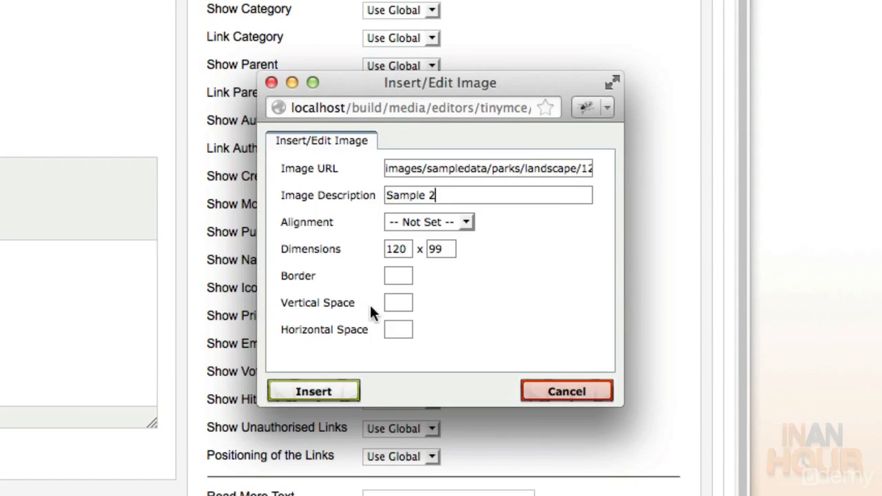
{"action": "left_click", "coordinate": [389, 278]}
{"action": "type", "text": "0"}
{"action": "left_click", "coordinate": [434, 366]}
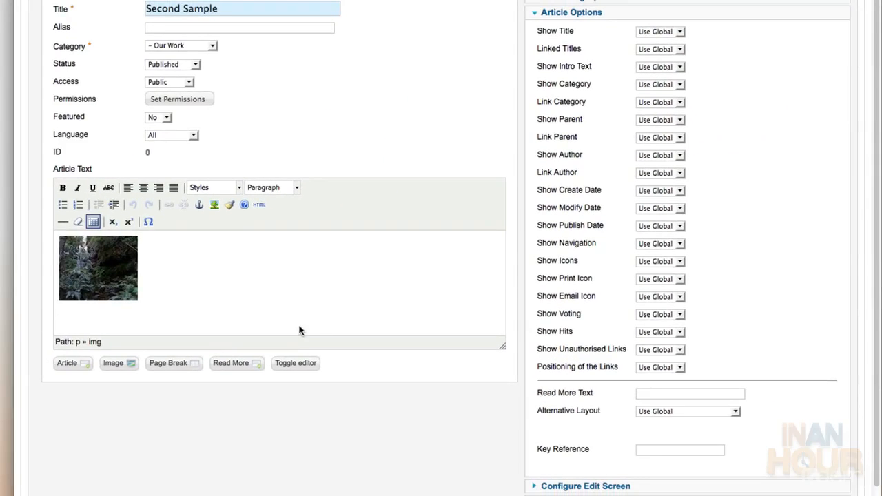
{"action": "left_click", "coordinate": [241, 365]}
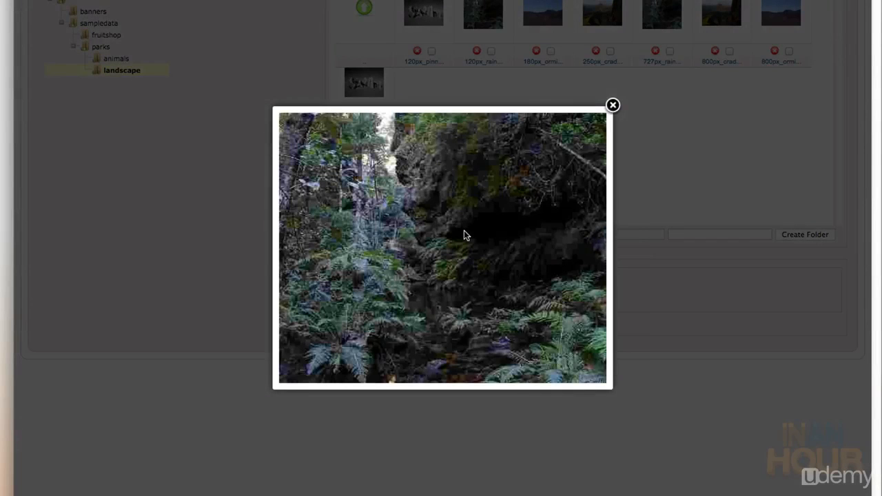
Insert the large forest photo after the break with the description 'Sample 2'
{"action": "right_click", "coordinate": [463, 233]}
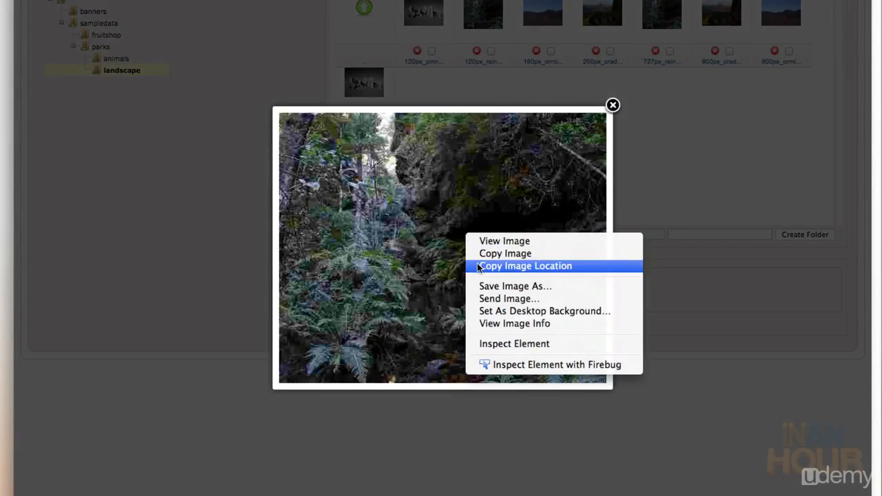
{"action": "left_click", "coordinate": [510, 266]}
{"action": "key", "text": "Escape"}
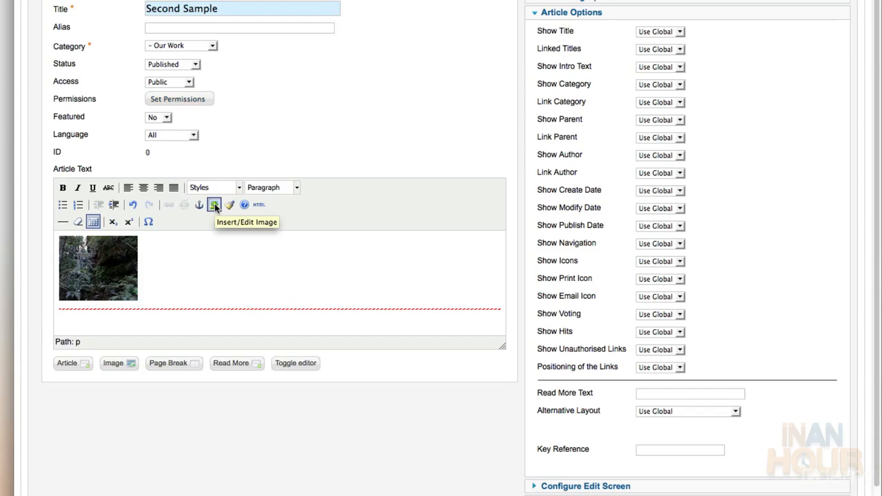
{"action": "left_click", "coordinate": [214, 205]}
{"action": "key", "text": "super+v"}
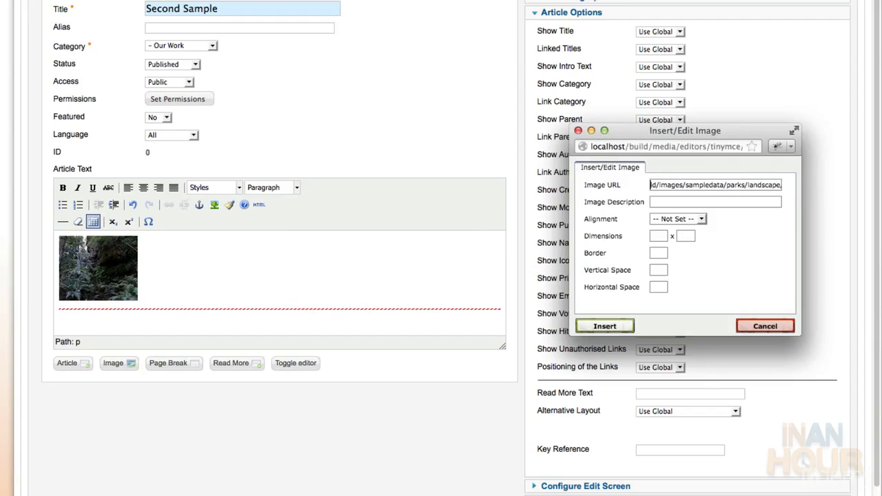
{"action": "key", "text": "Tab"}
{"action": "type", "text": "Sample 2"}
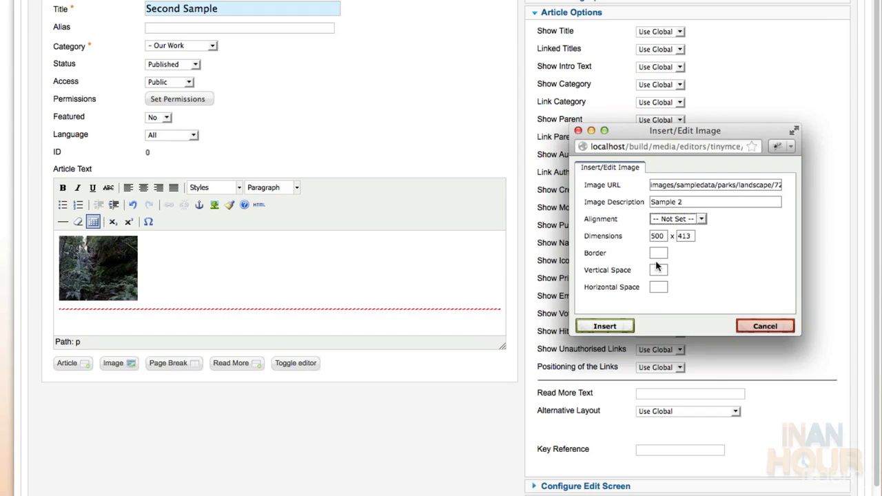
{"action": "left_click", "coordinate": [605, 326]}
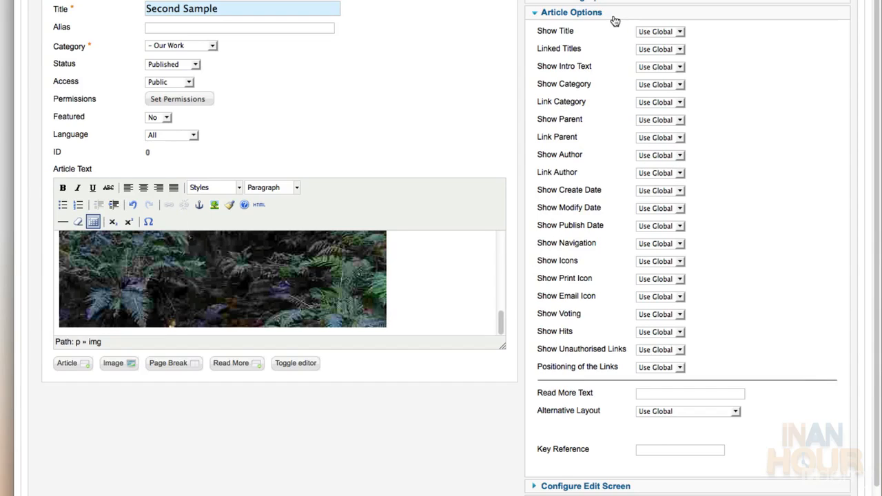
Hide the intro text, set the read-more text to 'View Larger', and Save & New
{"action": "left_click", "coordinate": [671, 69]}
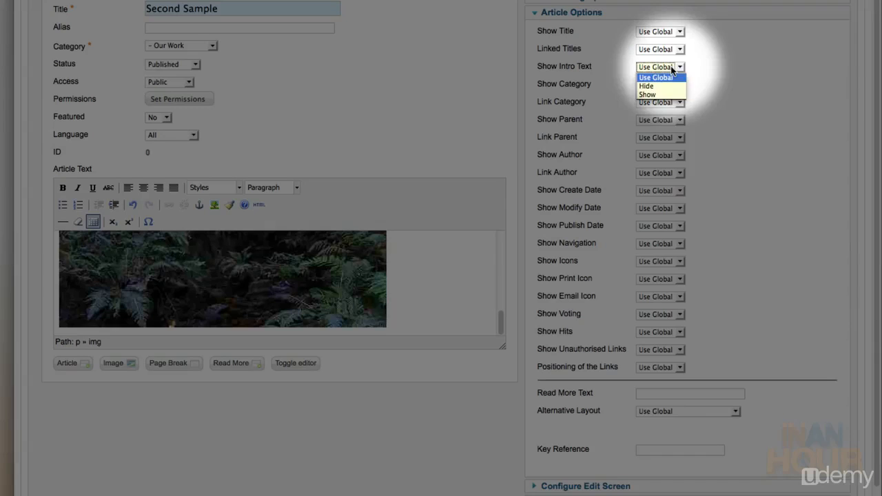
{"action": "left_click", "coordinate": [667, 84]}
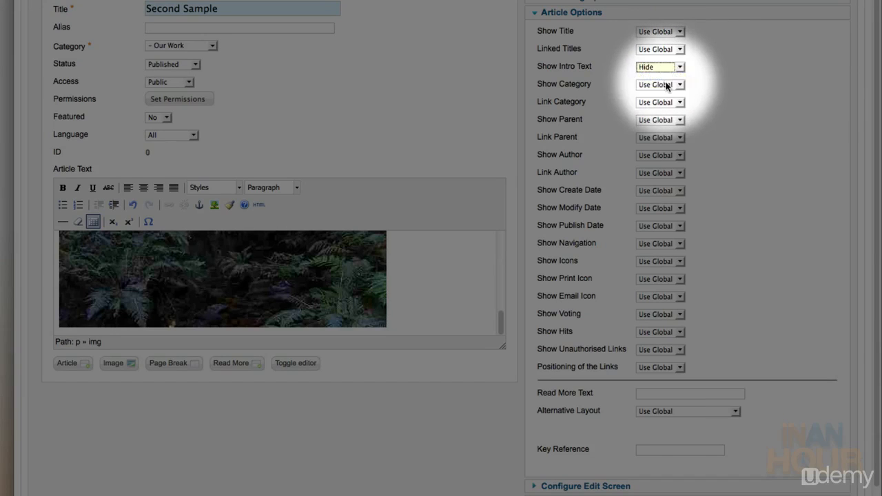
{"action": "left_click", "coordinate": [690, 394]}
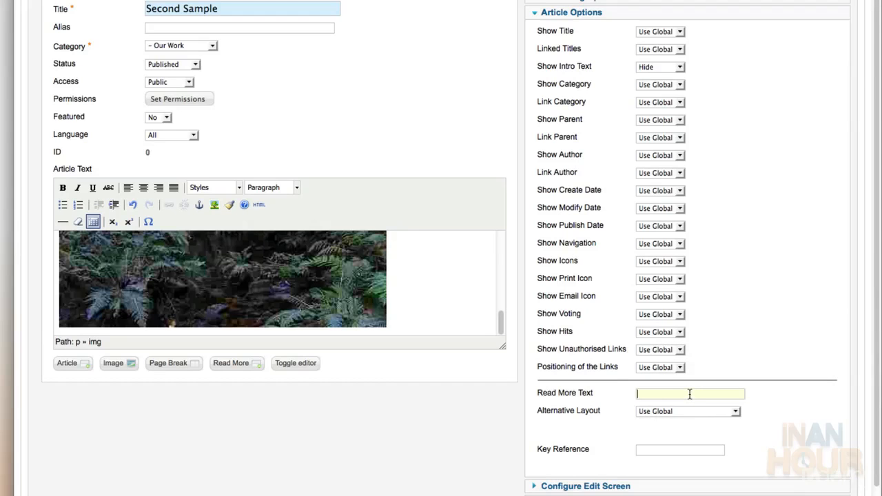
{"action": "type", "text": "V"}
{"action": "key", "text": "Down"}
{"action": "key", "text": "Tab"}
{"action": "scroll", "coordinate": [688, 100], "scroll_direction": "up", "scroll_amount": 5}
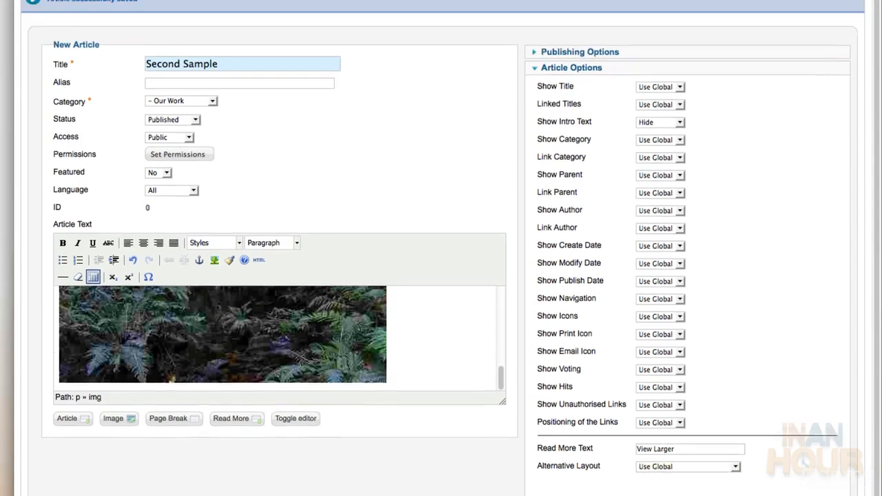
{"action": "left_click", "coordinate": [761, 88]}
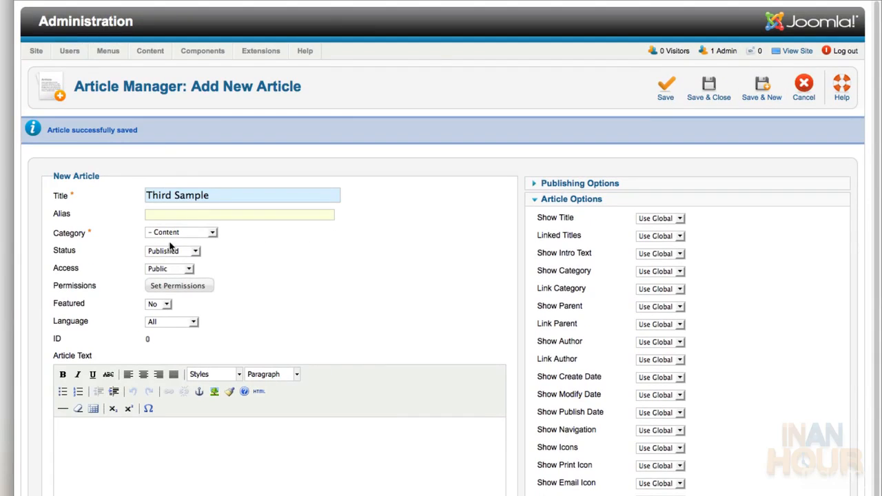
File the Third Sample article under the Our Work category
{"action": "left_click", "coordinate": [192, 236]}
{"action": "left_click", "coordinate": [202, 270]}
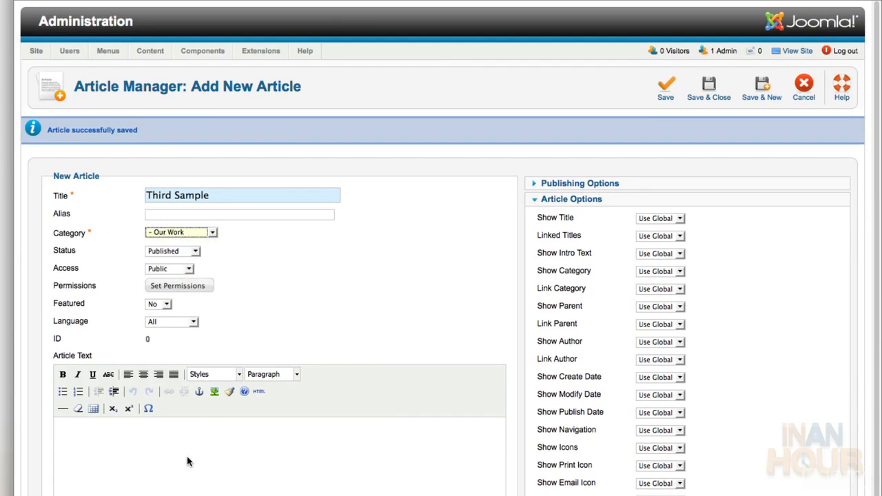
{"action": "left_click", "coordinate": [187, 462]}
{"action": "scroll", "coordinate": [230, 315], "scroll_direction": "down", "scroll_amount": 5}
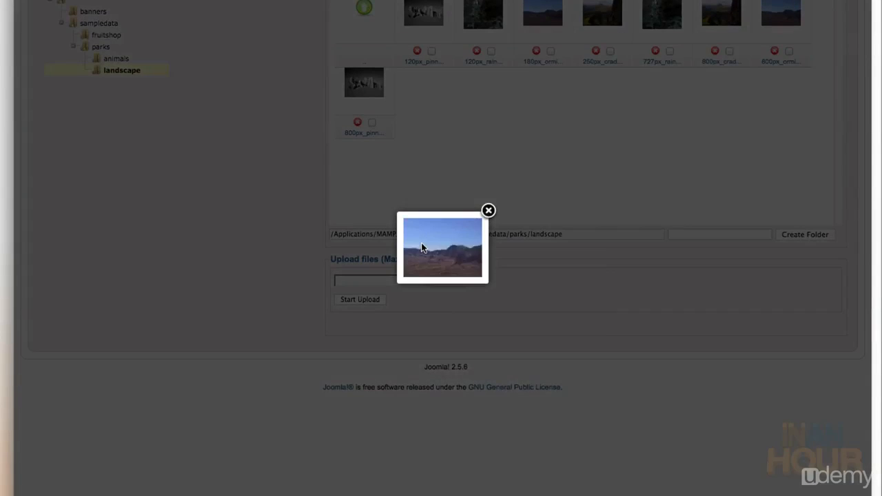
Insert the small mountain thumbnail described 'Sample 30' and add a read-more break after it
{"action": "right_click", "coordinate": [421, 243]}
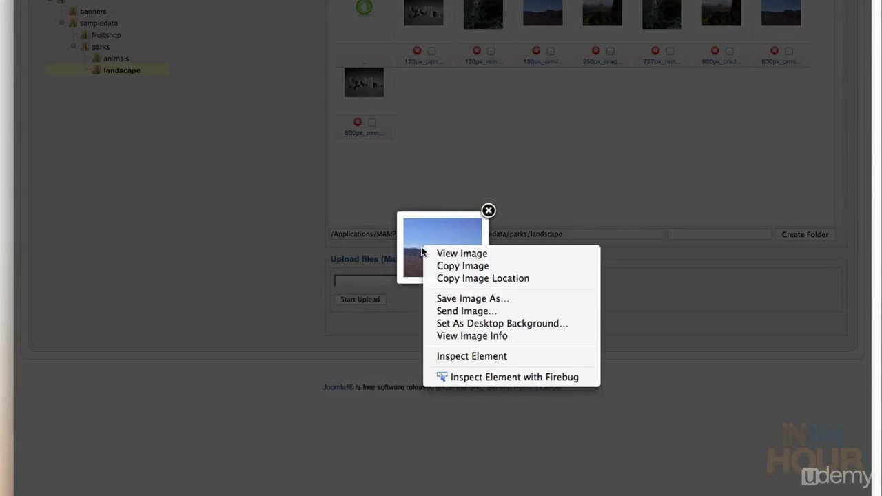
{"action": "key", "text": "Escape"}
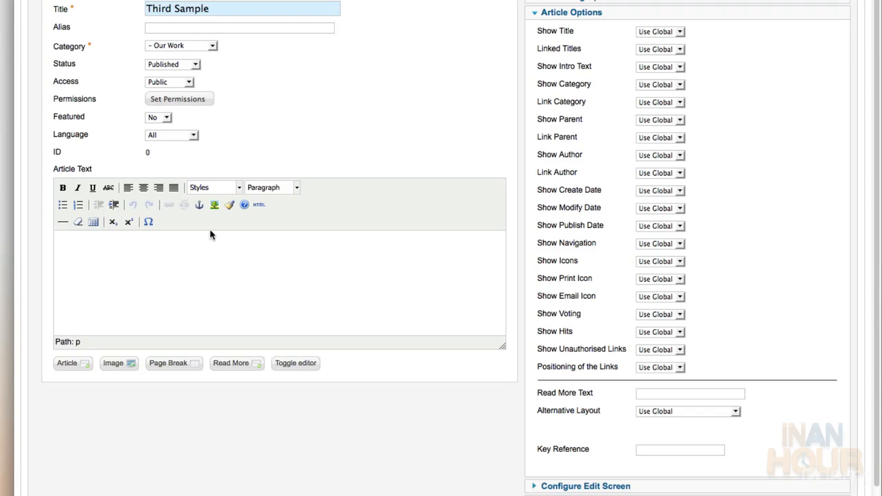
{"action": "left_click", "coordinate": [215, 206]}
{"action": "key", "text": "super+v"}
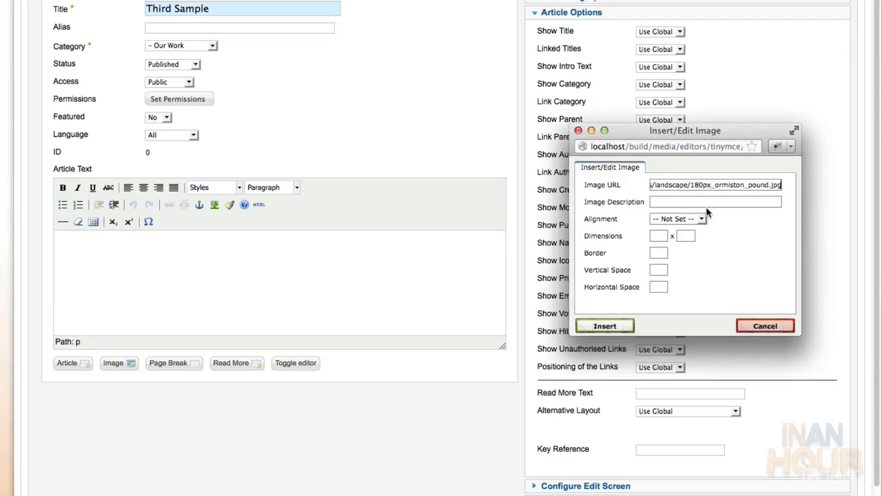
{"action": "key", "text": "Delete"}
{"action": "key", "text": "Delete"}
{"action": "key", "text": "Delete"}
{"action": "key", "text": "Delete"}
{"action": "key", "text": "Delete"}
{"action": "key", "text": "Delete"}
{"action": "key", "text": "Delete"}
{"action": "key", "text": "Delete"}
{"action": "key", "text": "Delete"}
{"action": "key", "text": "Delete"}
{"action": "key", "text": "Delete"}
{"action": "key", "text": "Delete"}
{"action": "key", "text": "Delete"}
{"action": "key", "text": "Delete"}
{"action": "key", "text": "Delete"}
{"action": "key", "text": "Delete"}
{"action": "key", "text": "Delete"}
{"action": "key", "text": "Delete"}
{"action": "key", "text": "Delete"}
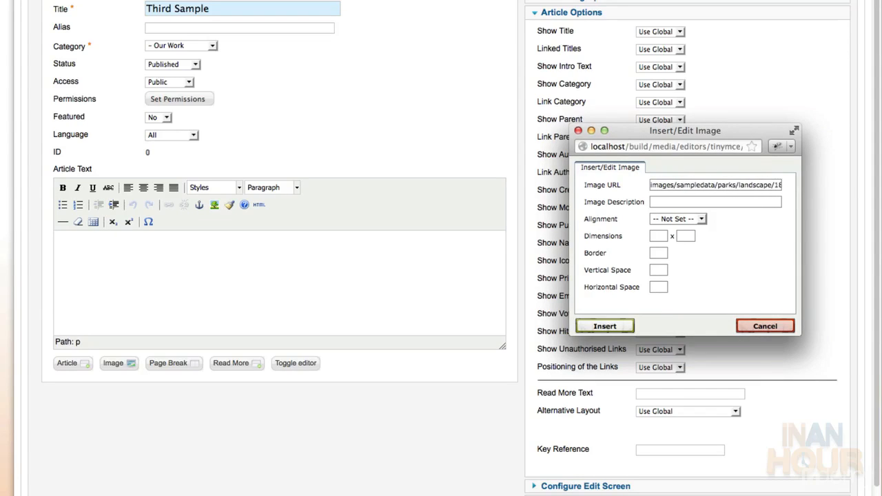
{"action": "key", "text": "Tab"}
{"action": "type", "text": "Sample 3"}
{"action": "type", "text": "0"}
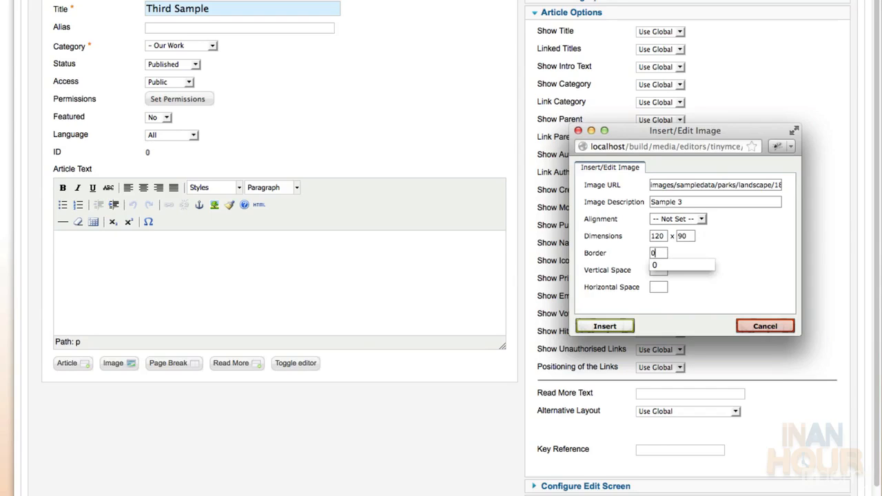
{"action": "left_click", "coordinate": [618, 325]}
{"action": "left_click", "coordinate": [247, 369]}
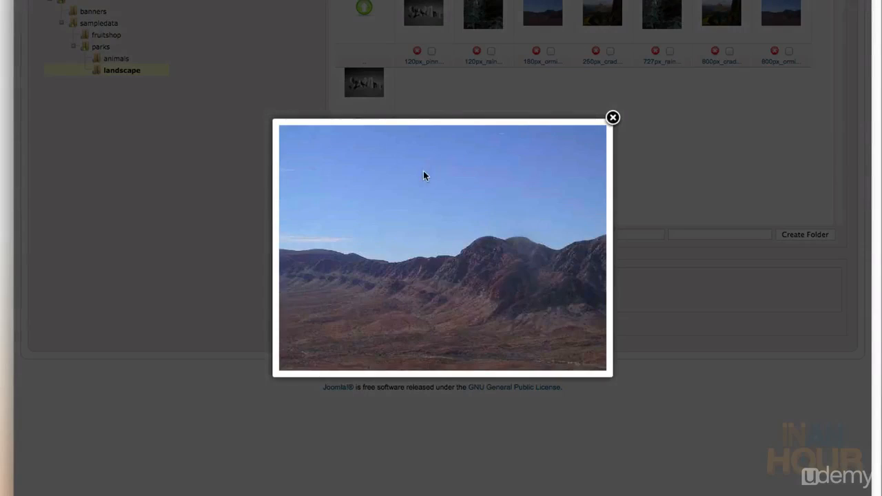
Insert the large mountain image after the break with description 'Sample 3' and border 0
{"action": "right_click", "coordinate": [421, 190]}
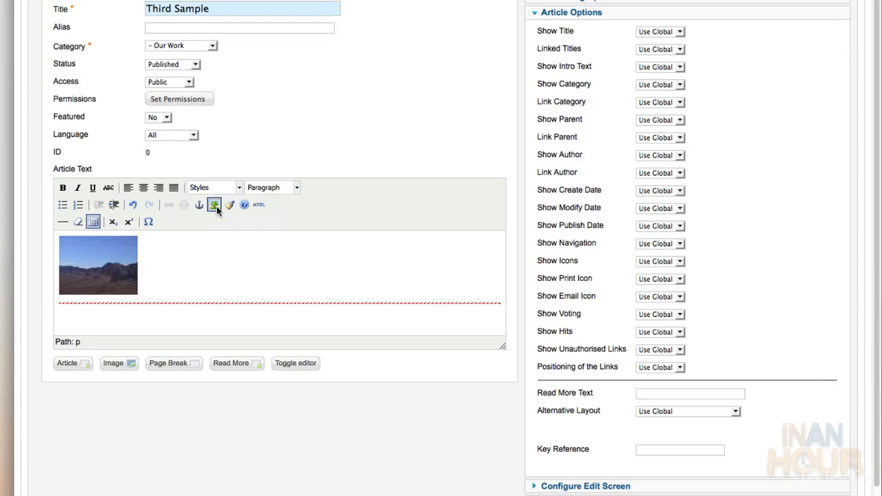
{"action": "left_click", "coordinate": [215, 205]}
{"action": "key", "text": "ctrl+v"}
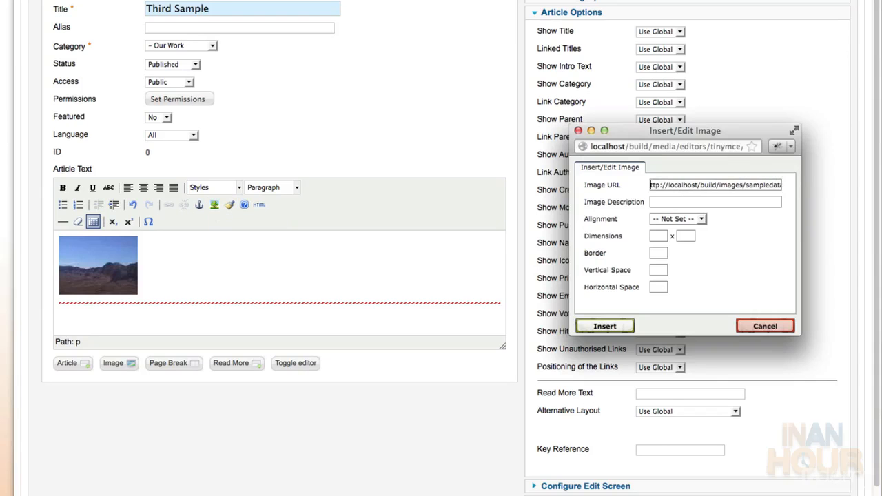
{"action": "key", "text": "Delete"}
{"action": "key", "text": "Delete"}
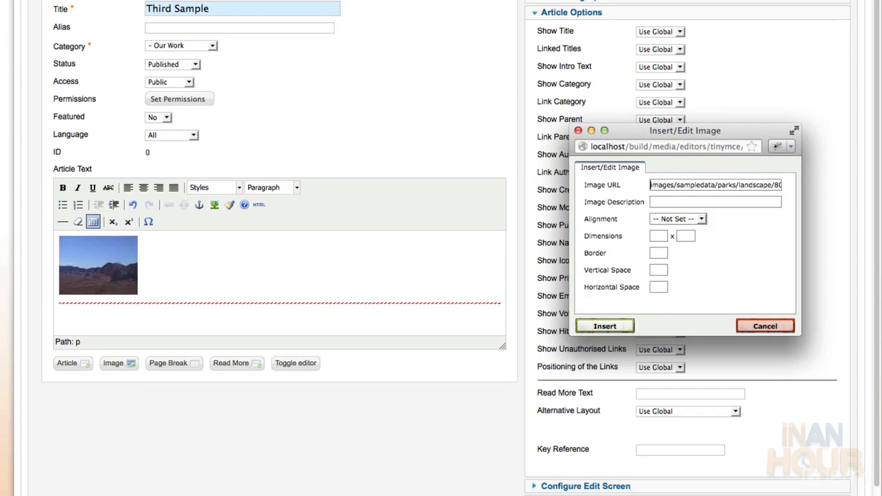
{"action": "key", "text": "Tab"}
{"action": "type", "text": "Sample 3"}
{"action": "key", "text": "Tab"}
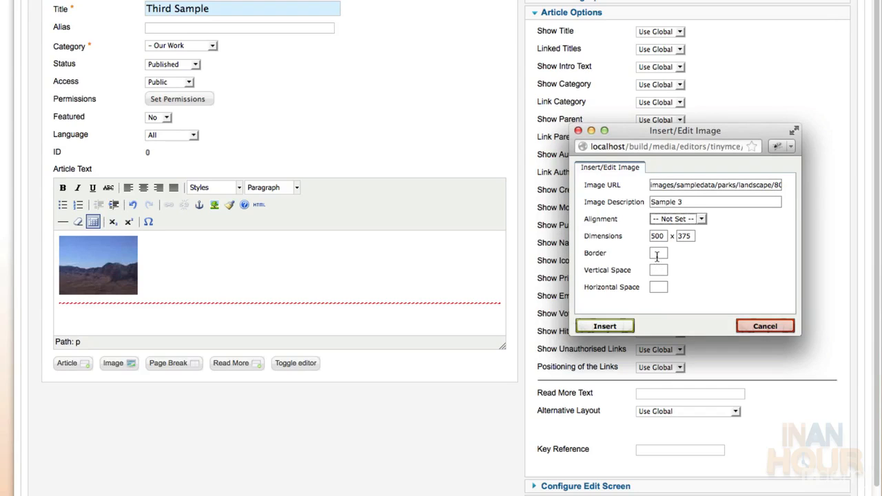
{"action": "left_click", "coordinate": [656, 256]}
{"action": "type", "text": "0"}
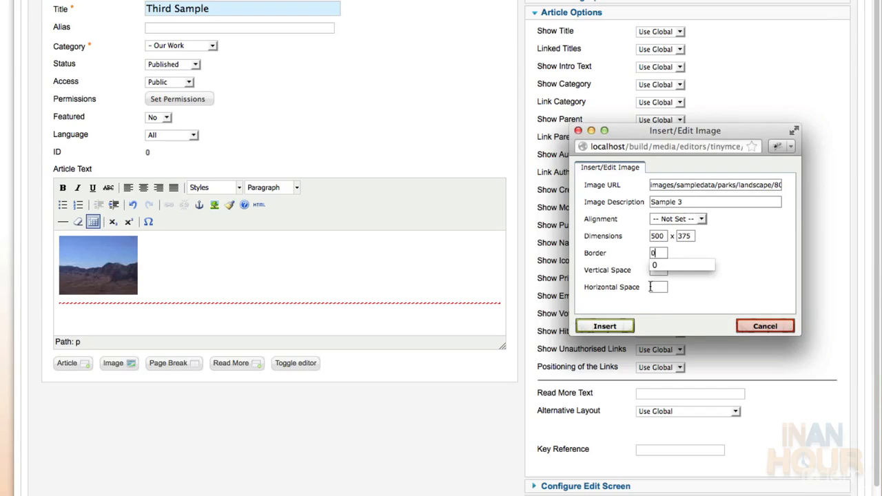
{"action": "left_click", "coordinate": [623, 325]}
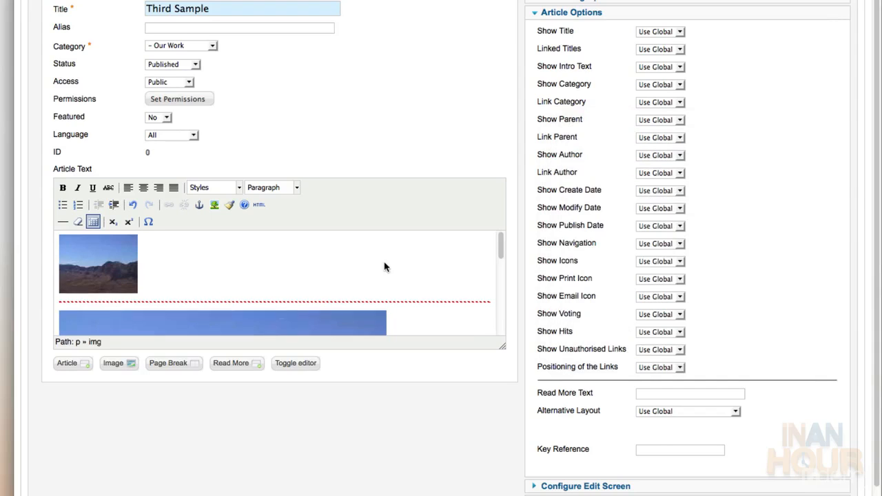
Set Show Intro Text to Hide for this article
{"action": "left_click", "coordinate": [658, 67]}
{"action": "left_click", "coordinate": [663, 76]}
{"action": "key", "text": "Down"}
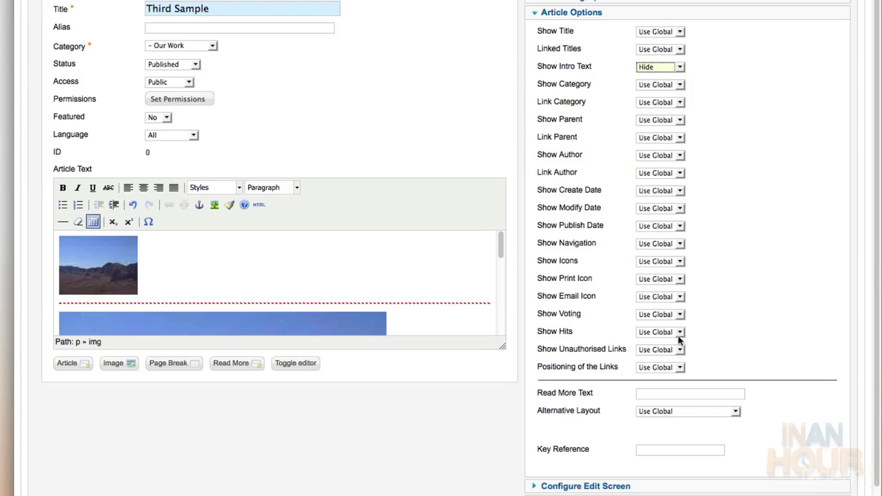
{"action": "left_click", "coordinate": [647, 394]}
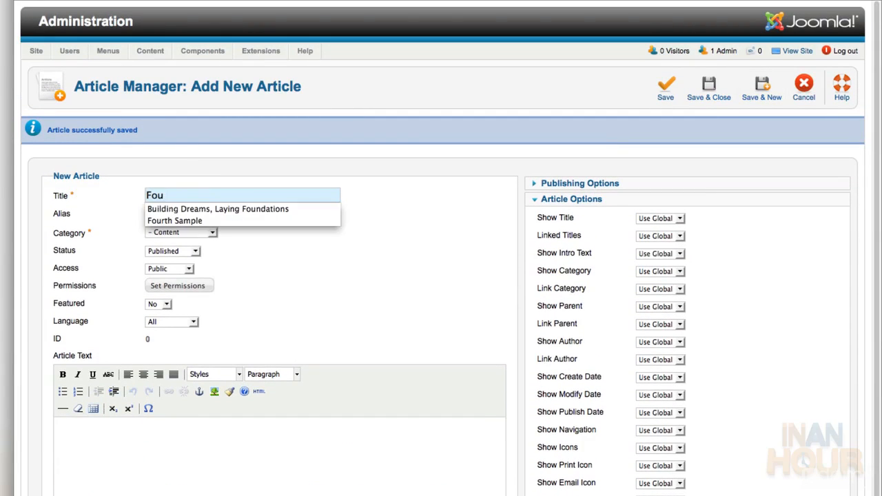
Title the article 'Fourth Sample' and file it under Our Work
{"action": "left_click", "coordinate": [269, 219]}
{"action": "left_click", "coordinate": [212, 232]}
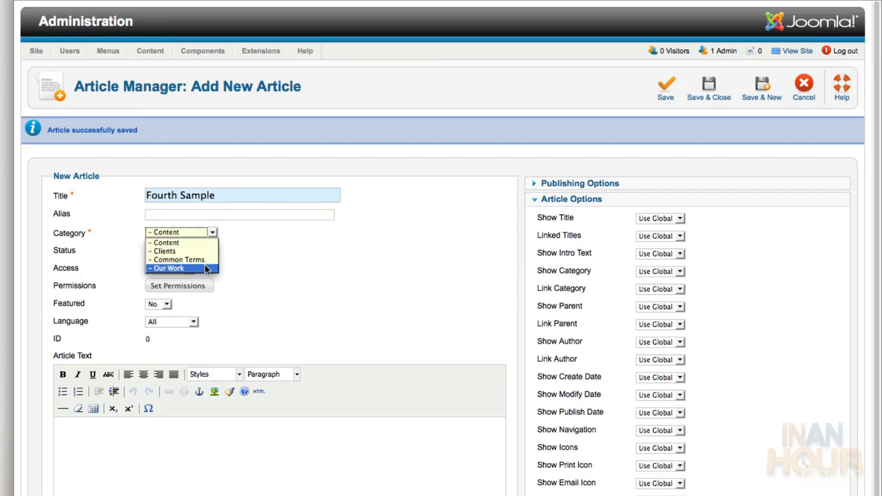
{"action": "left_click", "coordinate": [205, 269]}
{"action": "left_click", "coordinate": [107, 461]}
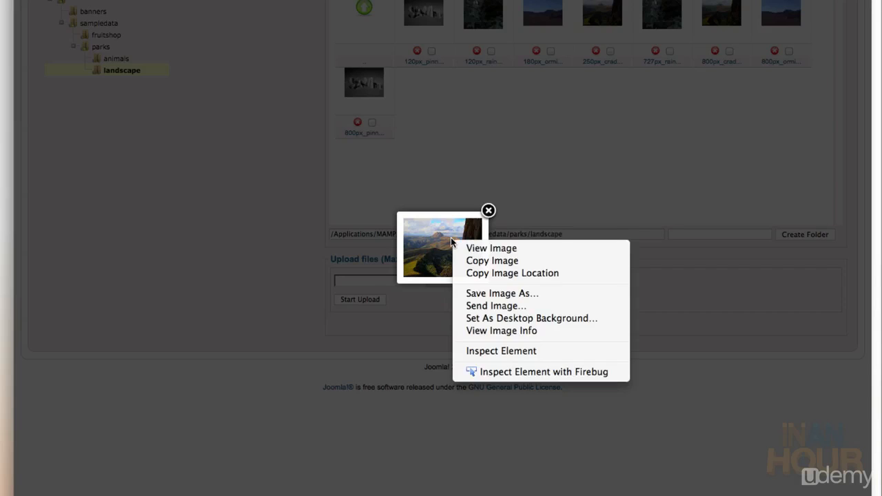
Insert the small landscape thumbnail described 'Sample 4' and add a read-more break below it
{"action": "left_click", "coordinate": [492, 260]}
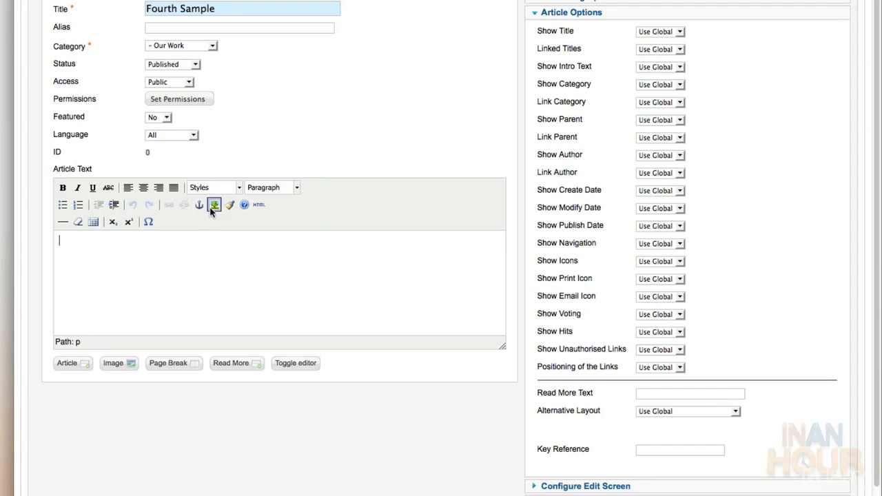
{"action": "left_click", "coordinate": [213, 205]}
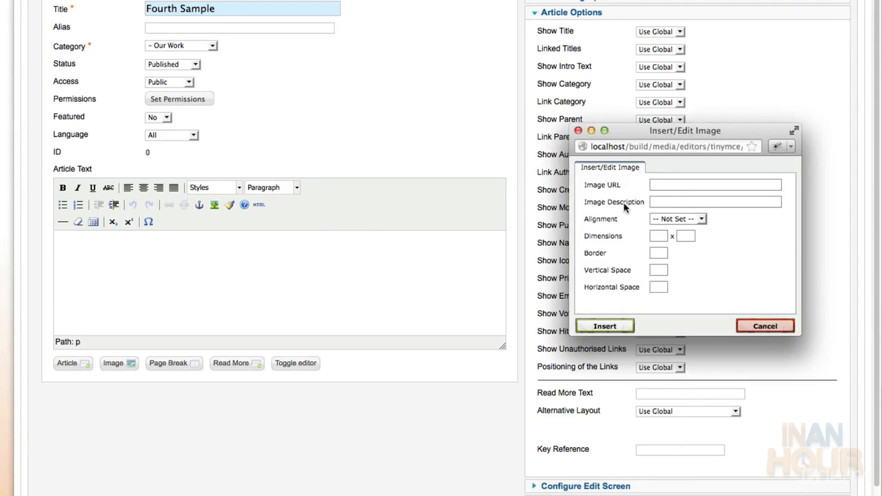
{"action": "key", "text": "super+v"}
{"action": "key", "text": "Delete"}
{"action": "key", "text": "Delete"}
{"action": "key", "text": "Delete"}
{"action": "key", "text": "Delete"}
{"action": "key", "text": "Delete"}
{"action": "key", "text": "Delete"}
{"action": "key", "text": "Delete"}
{"action": "key", "text": "Delete"}
{"action": "key", "text": "Delete"}
{"action": "key", "text": "Delete"}
{"action": "key", "text": "Delete"}
{"action": "key", "text": "Delete"}
{"action": "key", "text": "Delete"}
{"action": "key", "text": "Delete"}
{"action": "key", "text": "Delete"}
{"action": "key", "text": "Delete"}
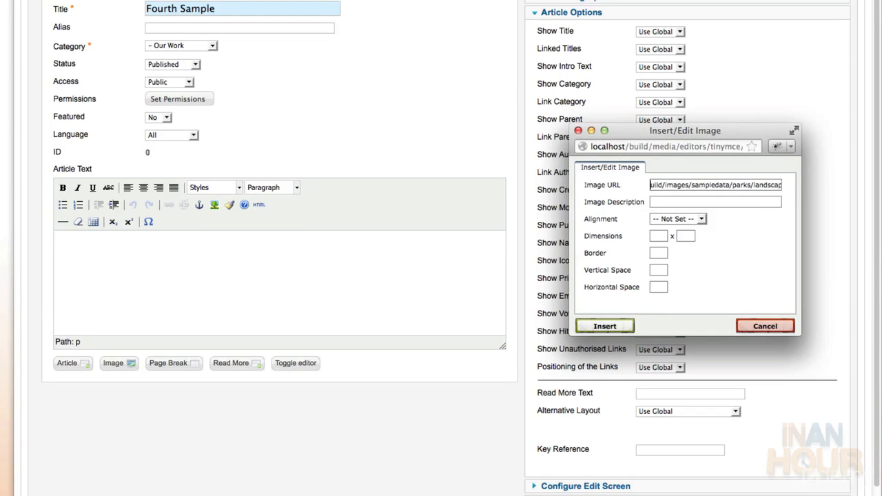
{"action": "key", "text": "Tab"}
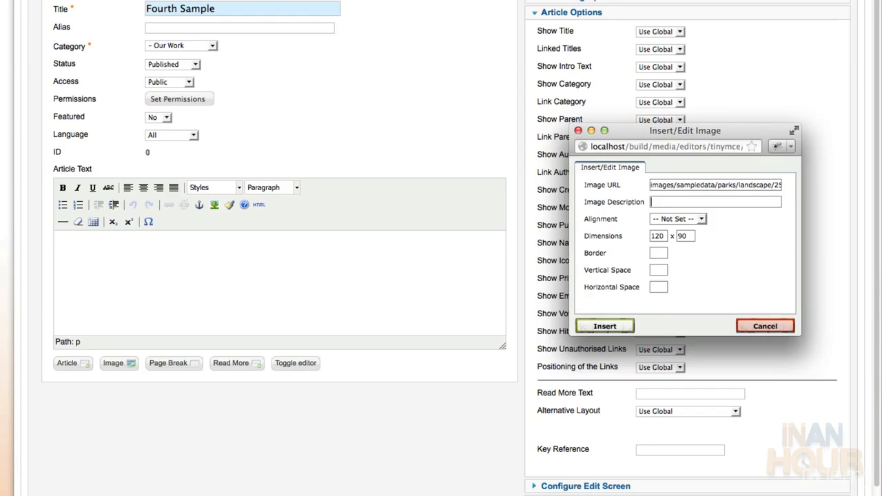
{"action": "type", "text": "Sample 4"}
{"action": "left_click", "coordinate": [607, 327]}
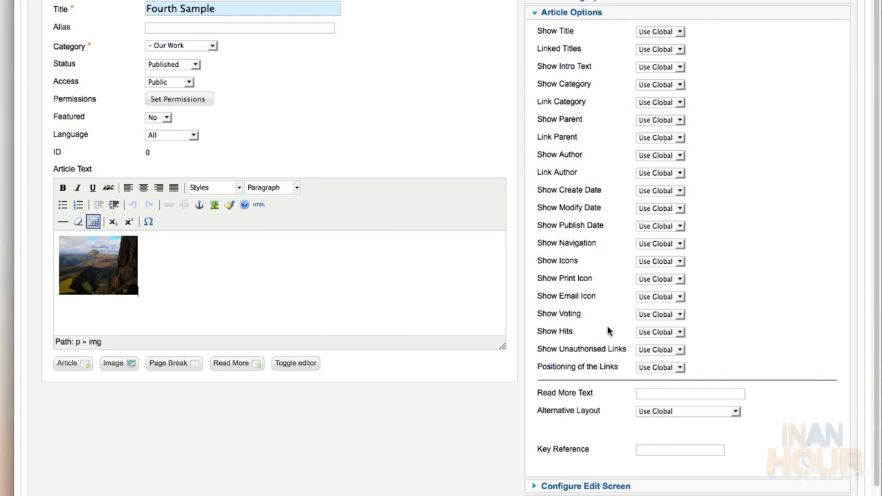
{"action": "left_click", "coordinate": [231, 372]}
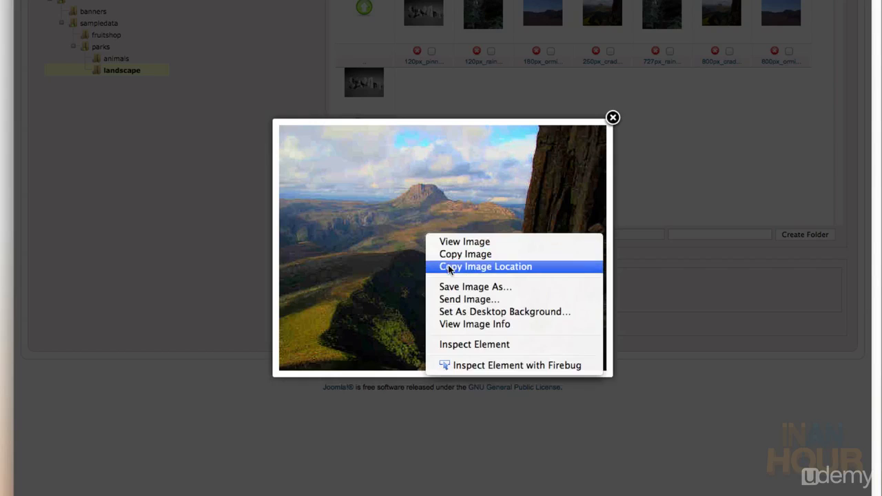
Insert the large landscape image below the break with description 'Sample 4' and border 0
{"action": "left_click", "coordinate": [448, 264]}
{"action": "left_click", "coordinate": [310, 95]}
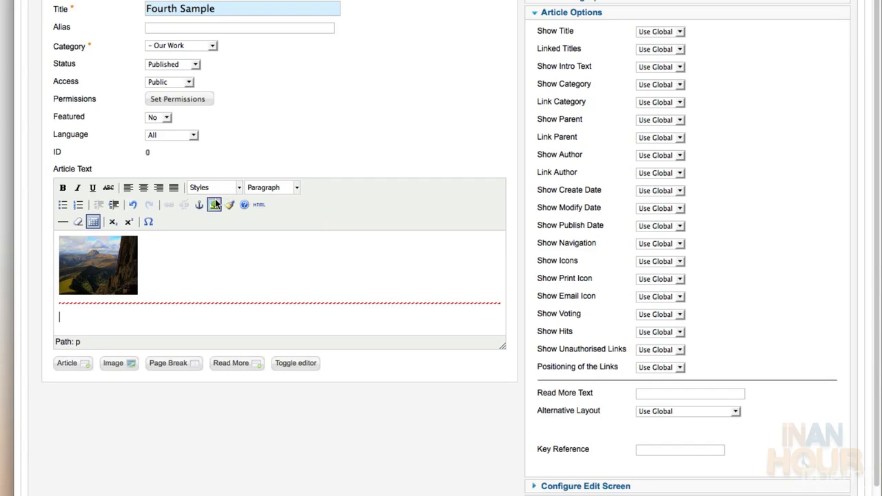
{"action": "left_click", "coordinate": [215, 204]}
{"action": "key", "text": "ctrl+v"}
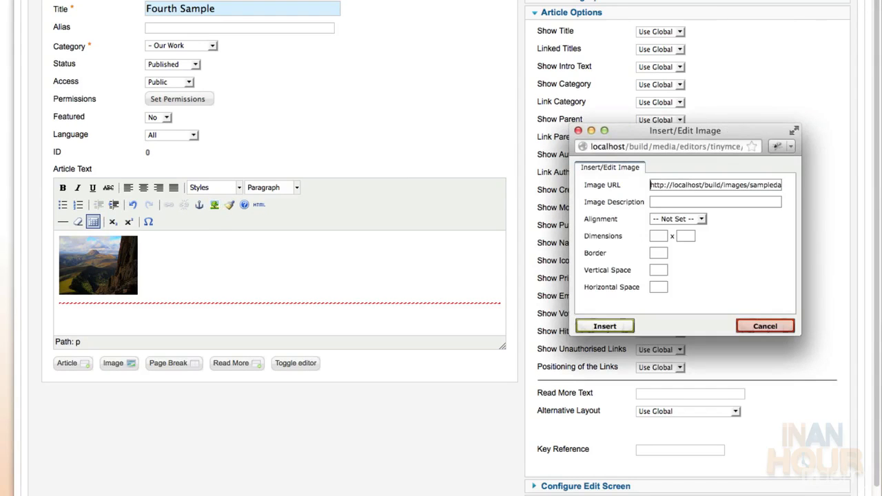
{"action": "key", "text": "Delete"}
{"action": "key", "text": "Delete"}
{"action": "key", "text": "Delete"}
{"action": "key", "text": "Delete"}
{"action": "key", "text": "Delete"}
{"action": "key", "text": "Delete"}
{"action": "key", "text": "Delete"}
{"action": "key", "text": "Delete"}
{"action": "key", "text": "Delete"}
{"action": "key", "text": "Delete"}
{"action": "key", "text": "Delete"}
{"action": "key", "text": "Delete"}
{"action": "key", "text": "Delete"}
{"action": "key", "text": "Delete"}
{"action": "key", "text": "Delete"}
{"action": "key", "text": "Delete"}
{"action": "key", "text": "Delete"}
{"action": "key", "text": "Delete"}
{"action": "key", "text": "Delete"}
{"action": "key", "text": "Delete"}
{"action": "key", "text": "Tab"}
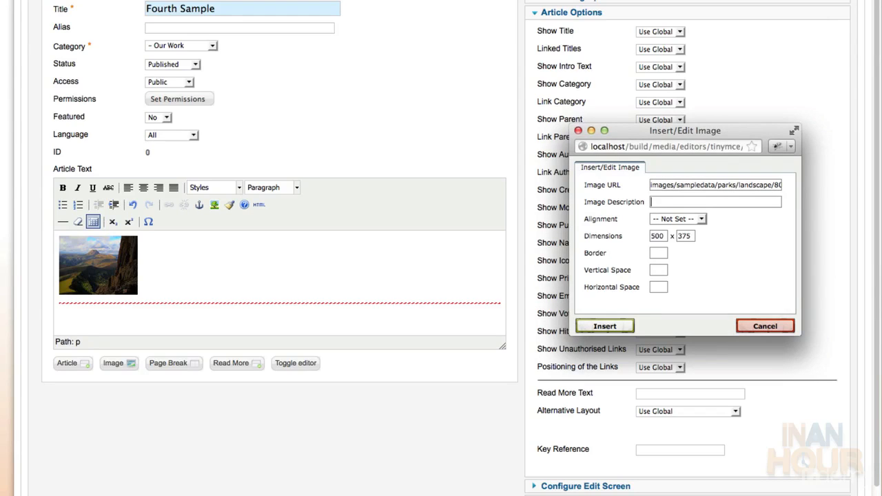
{"action": "type", "text": "Sam"}
{"action": "key", "text": "Down"}
{"action": "key", "text": "Down"}
{"action": "key", "text": "Down"}
{"action": "key", "text": "Down"}
{"action": "key", "text": "Return"}
{"action": "key", "text": "Tab"}
{"action": "key", "text": "Tab"}
{"action": "key", "text": "Tab"}
{"action": "key", "text": "Tab"}
{"action": "type", "text": "0"}
{"action": "key", "text": "Tab"}
{"action": "left_click", "coordinate": [623, 326]}
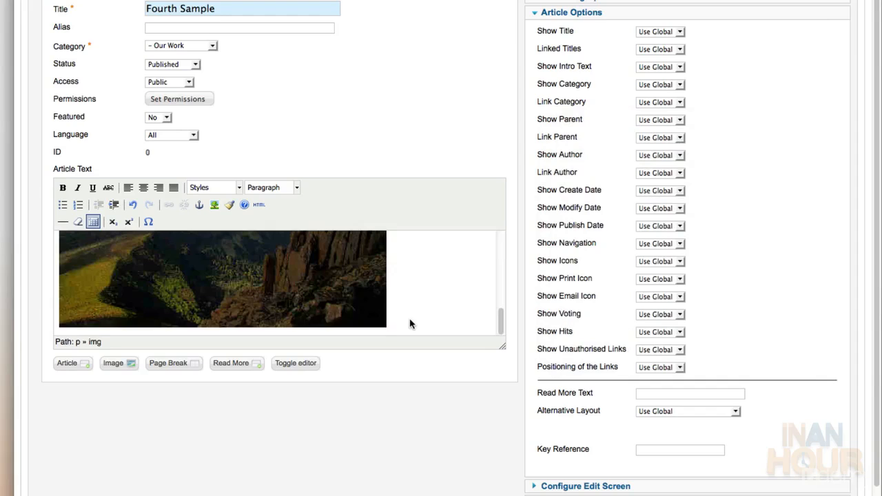
Hide the intro text, set read-more text to 'View Larger', and Save & Close
{"action": "scroll", "coordinate": [411, 324], "scroll_direction": "up", "scroll_amount": 1}
{"action": "left_click", "coordinate": [659, 66]}
{"action": "left_click", "coordinate": [649, 87]}
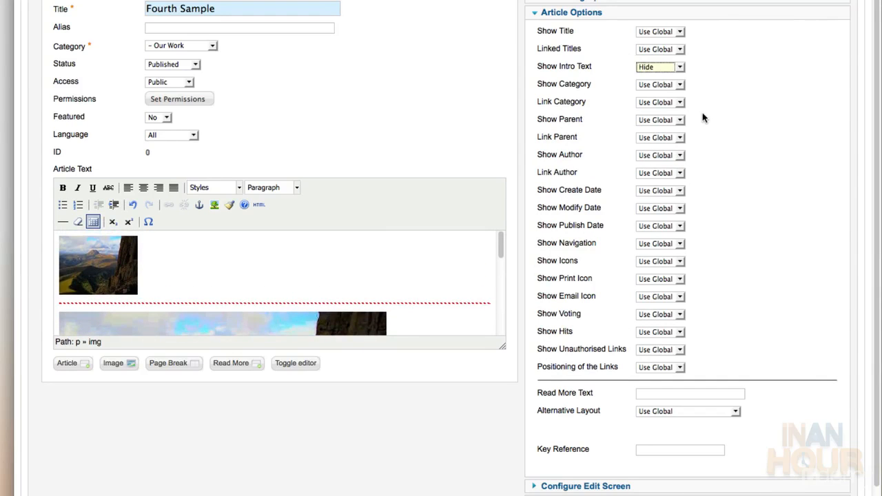
{"action": "left_click", "coordinate": [665, 391]}
{"action": "type", "text": "View Larger"}
{"action": "key", "text": "Tab"}
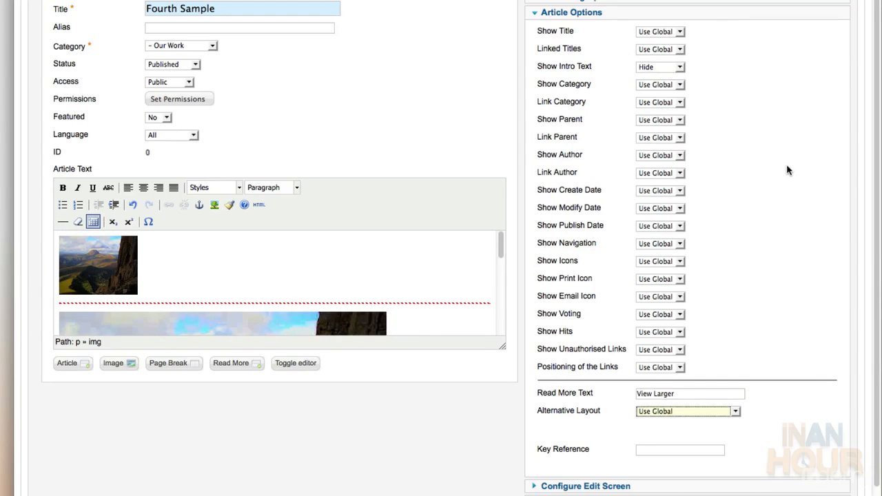
{"action": "scroll", "coordinate": [760, 75], "scroll_direction": "up", "scroll_amount": 1}
{"action": "scroll", "coordinate": [760, 75], "scroll_direction": "up", "scroll_amount": 5}
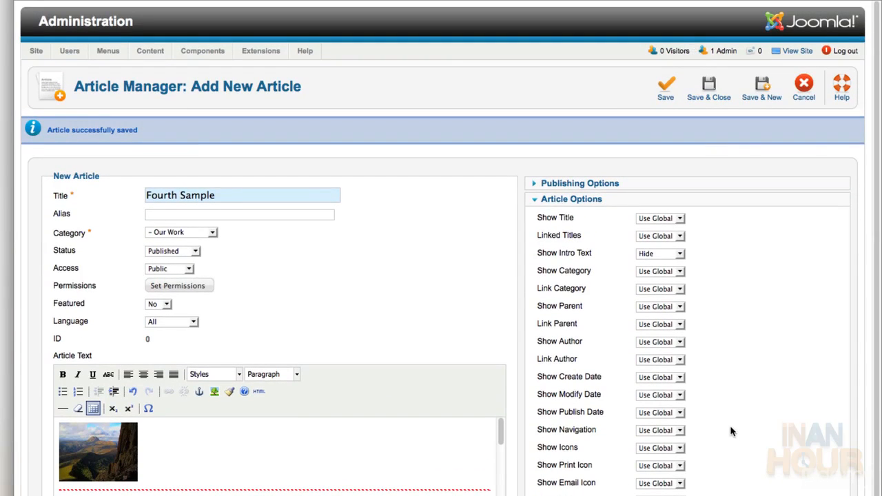
{"action": "left_click", "coordinate": [708, 93]}
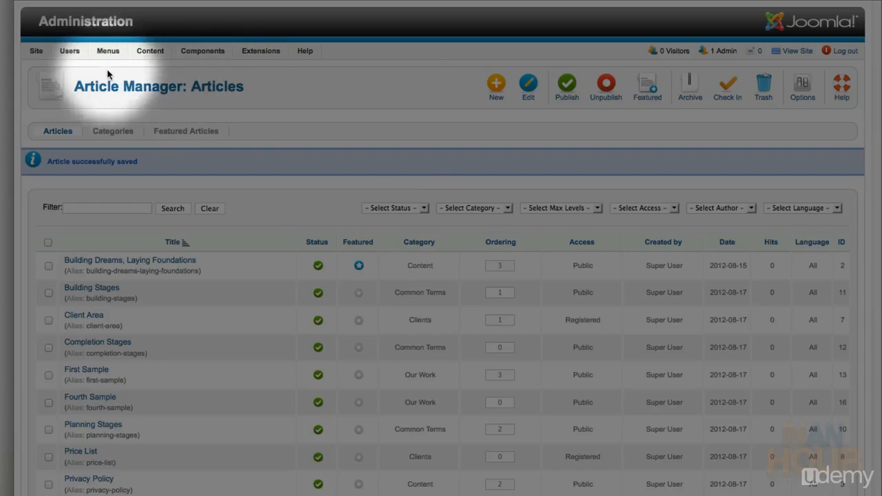
Create a new menu titled 'Footer Menu' with menu type 'footer-menu'
{"action": "mouse_move", "coordinate": [104, 55]}
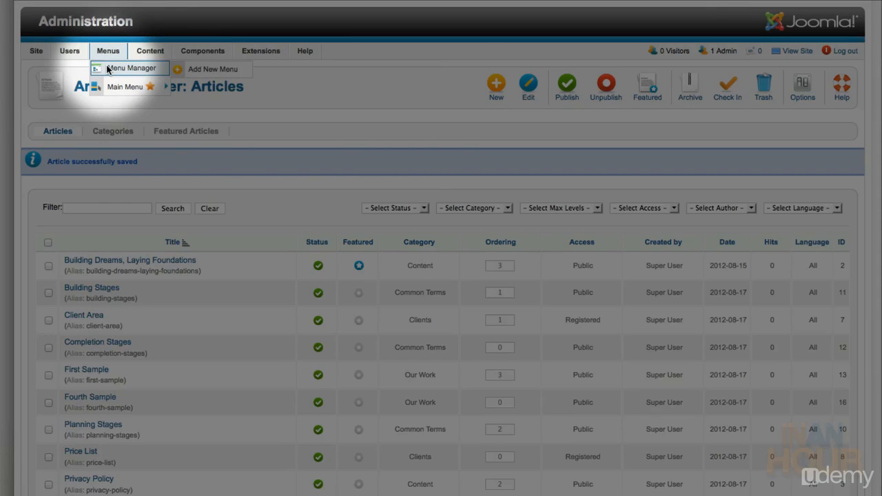
{"action": "left_click", "coordinate": [108, 68]}
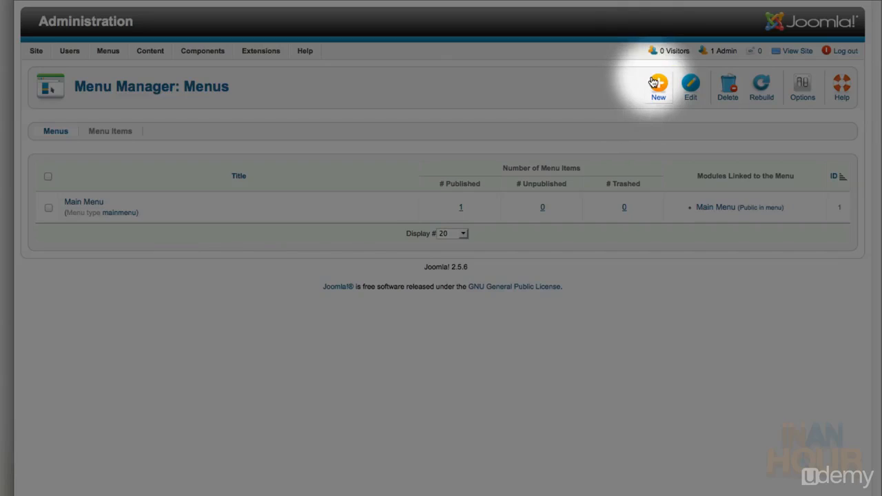
{"action": "left_click", "coordinate": [656, 84]}
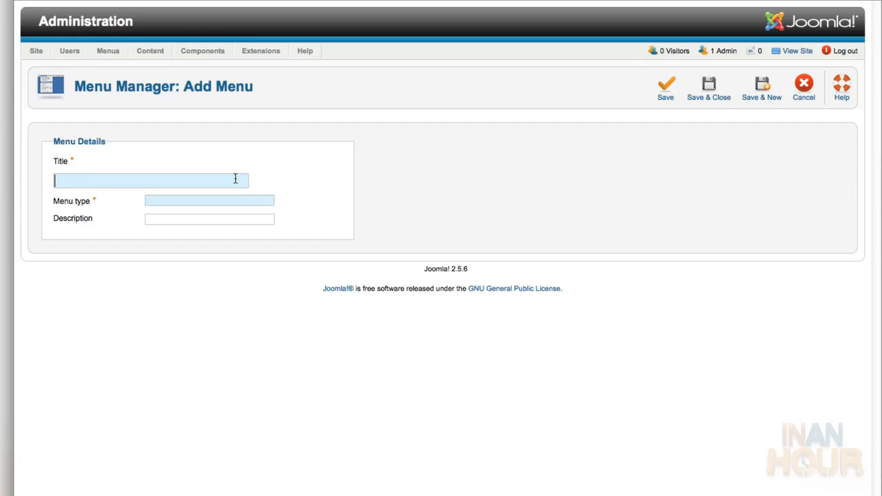
{"action": "left_click", "coordinate": [235, 179]}
{"action": "type", "text": "Footer Menu"}
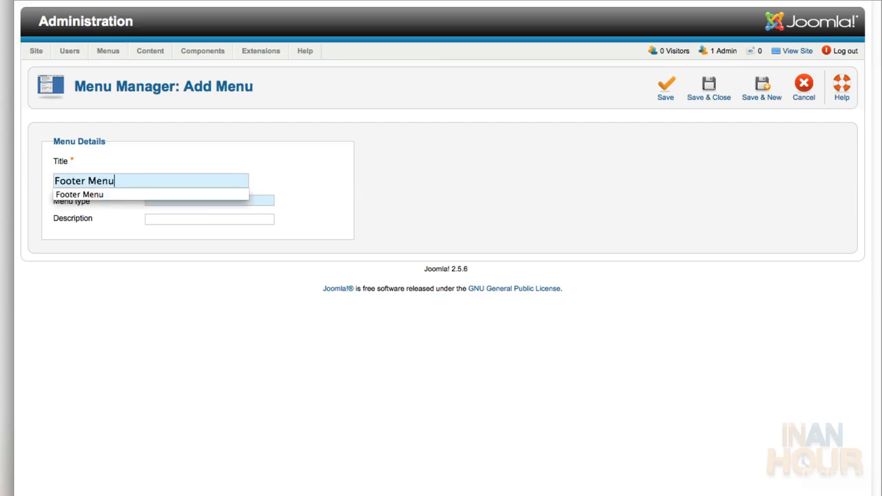
{"action": "key", "text": "Tab"}
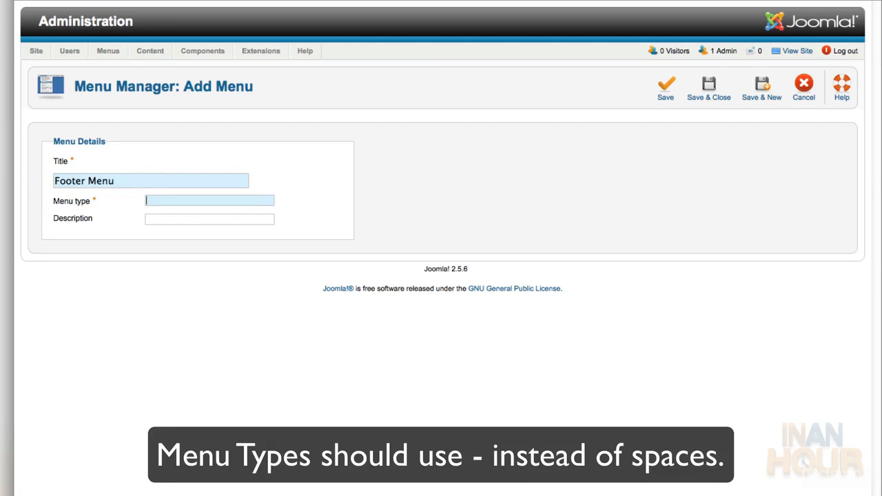
{"action": "type", "text": "footer-m"}
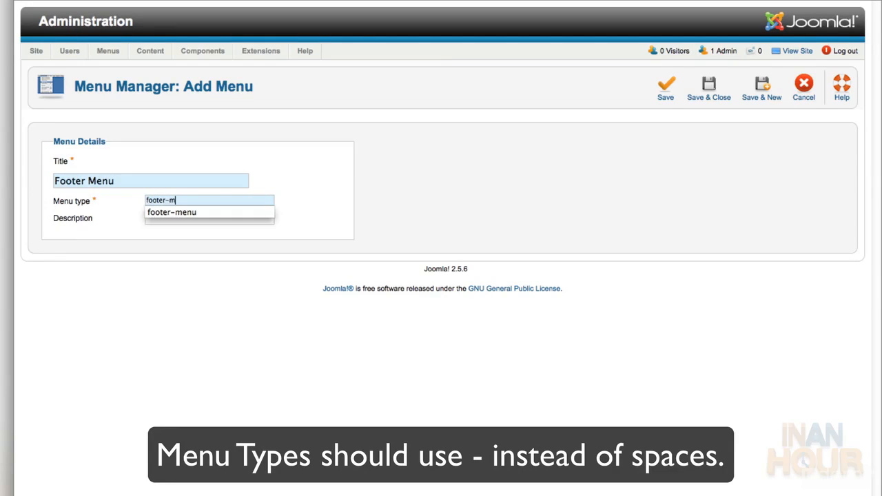
{"action": "type", "text": "enu"}
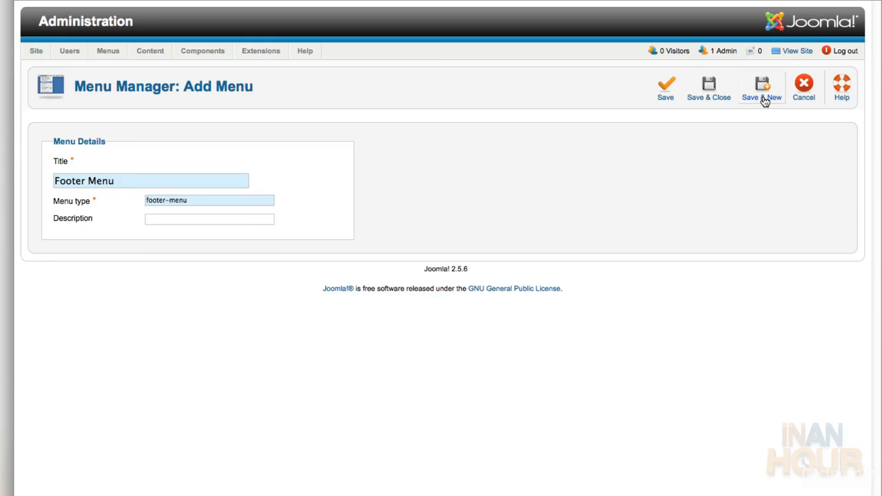
{"action": "left_click", "coordinate": [761, 97]}
Create 'Client Menu' with menu type 'client-menu' and Save & Close
{"action": "type", "text": "Client "}
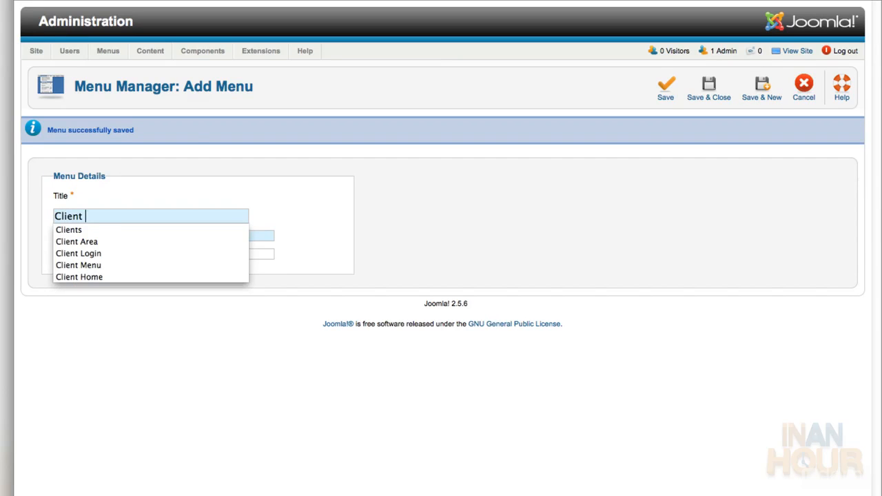
{"action": "type", "text": "Menu"}
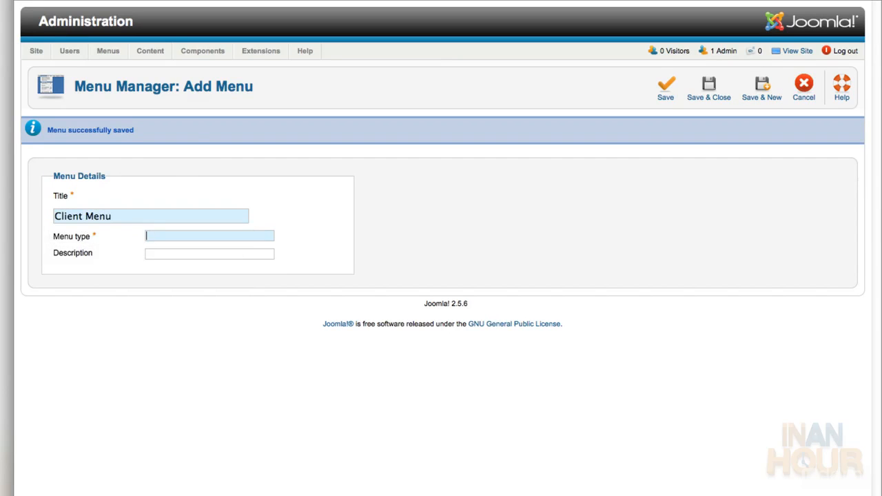
{"action": "type", "text": "client-menu"}
{"action": "key", "text": "Tab"}
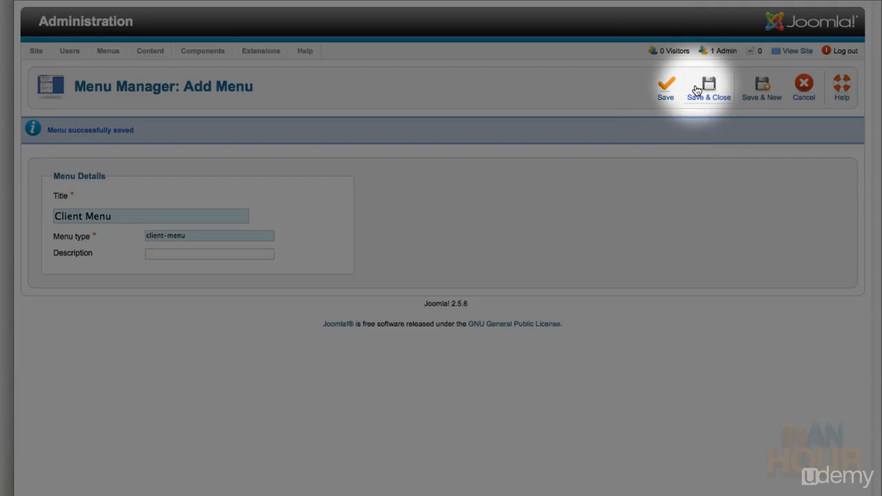
{"action": "left_click", "coordinate": [697, 90]}
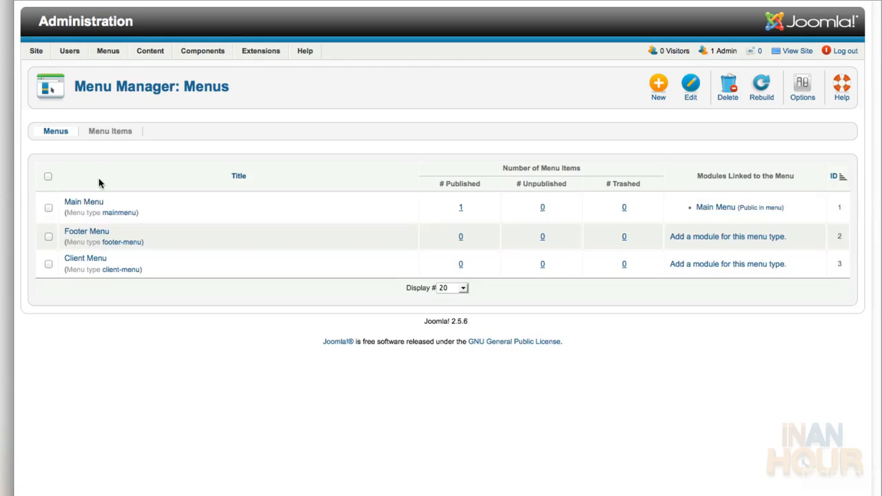
Add a Footer Menu single-article item 'Privacy Policy' linked to the Privacy Policy article
{"action": "left_click", "coordinate": [91, 232]}
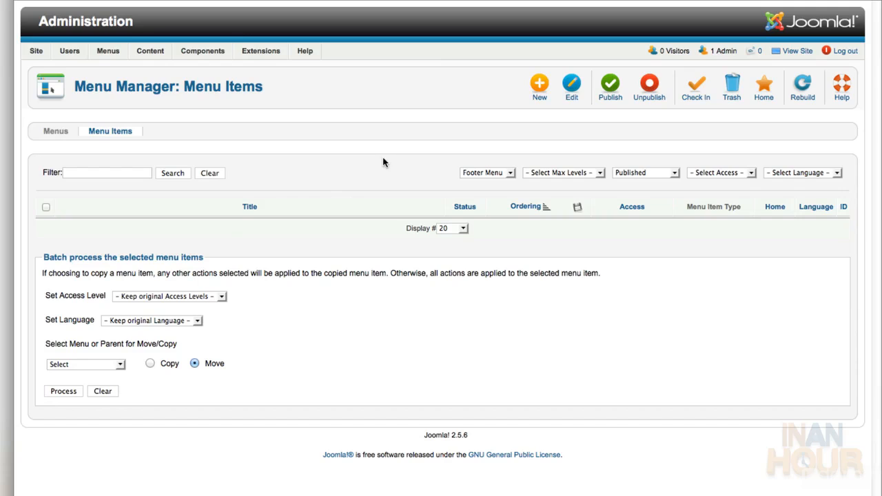
{"action": "left_click", "coordinate": [537, 94]}
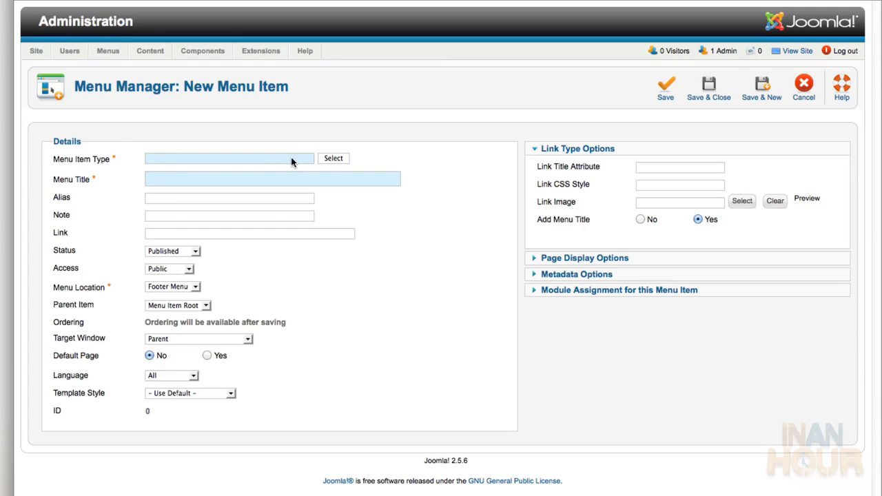
{"action": "left_click", "coordinate": [332, 159]}
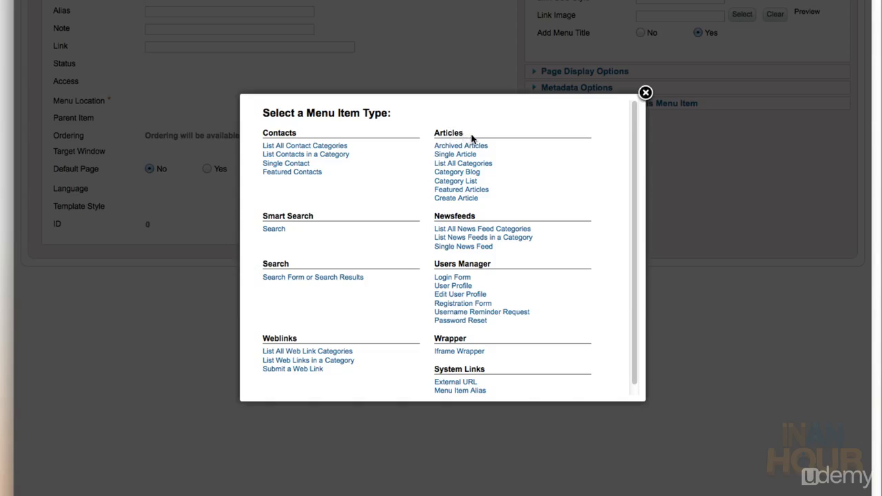
{"action": "left_click", "coordinate": [454, 154]}
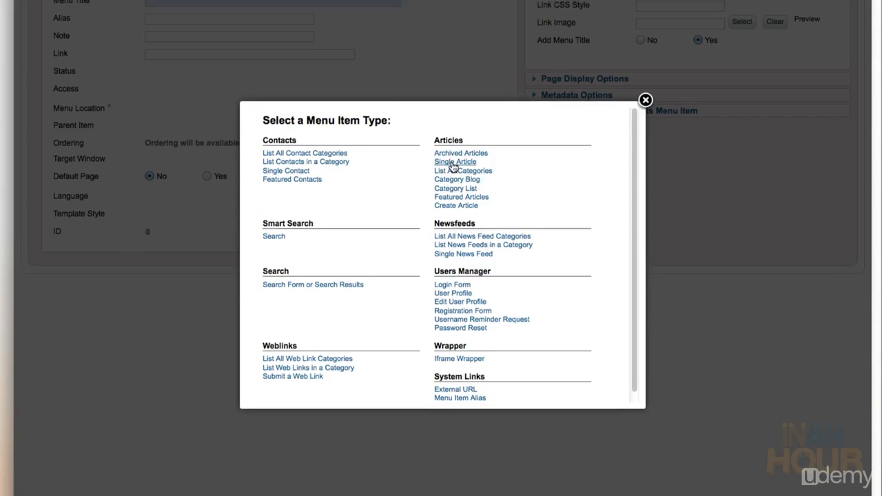
{"action": "type", "text": "Privacy"}
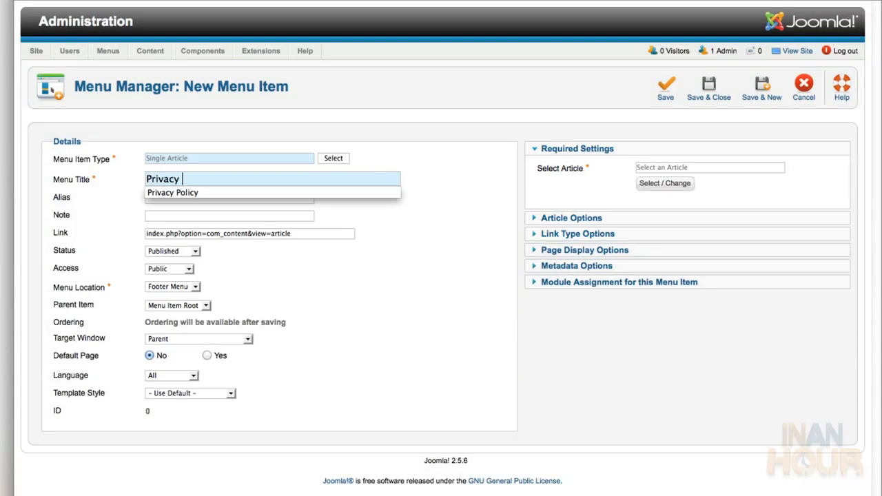
{"action": "key", "text": "Down"}
{"action": "key", "text": "Return"}
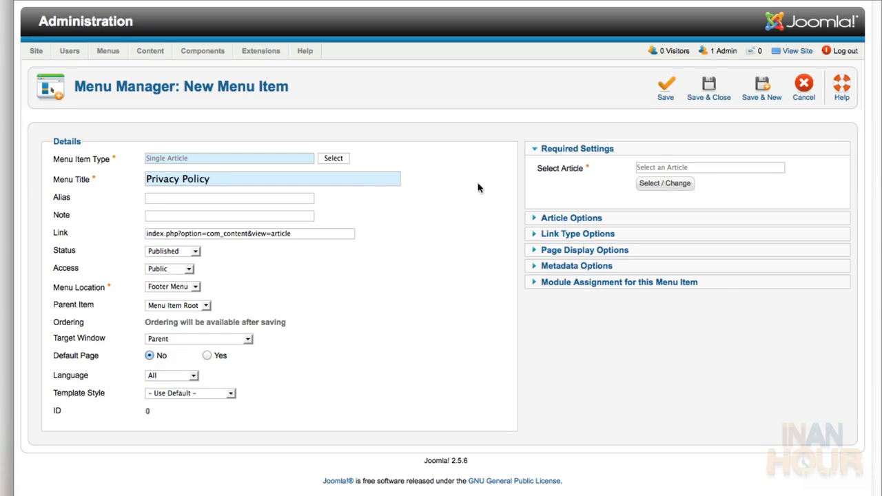
{"action": "left_click", "coordinate": [666, 183]}
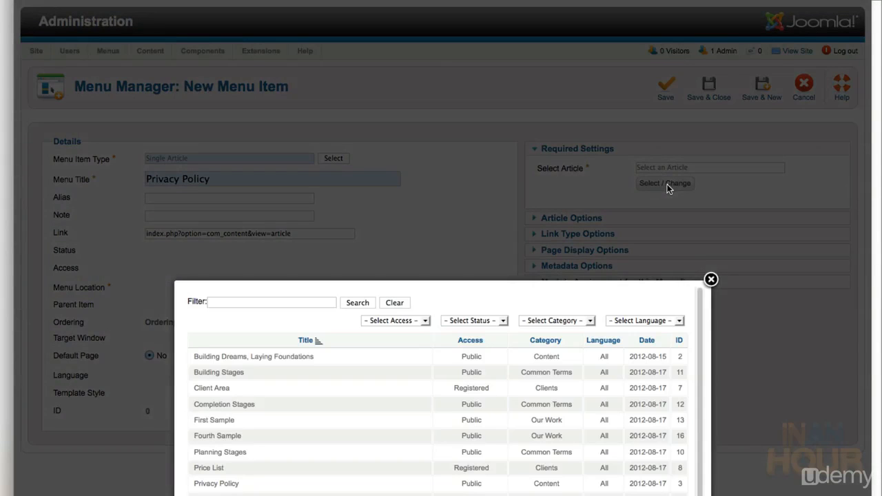
{"action": "scroll", "coordinate": [667, 184], "scroll_direction": "down", "scroll_amount": 4}
{"action": "scroll", "coordinate": [662, 69], "scroll_direction": "down", "scroll_amount": 2}
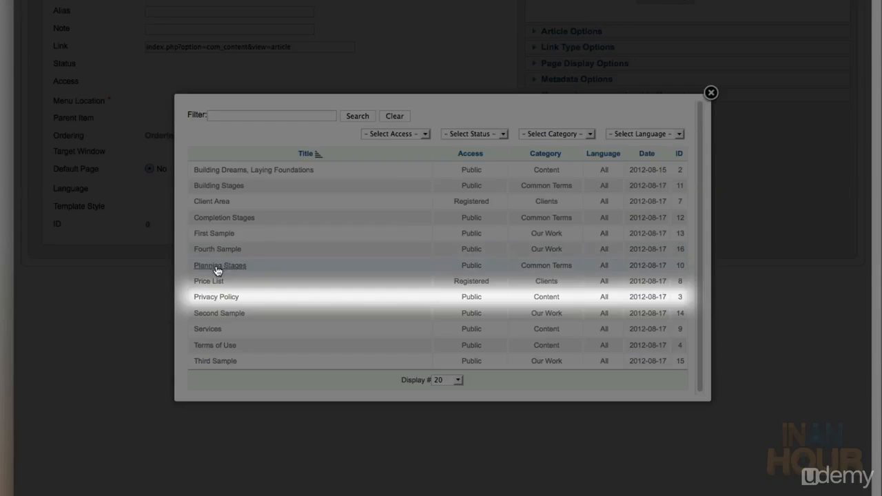
{"action": "left_click", "coordinate": [218, 298]}
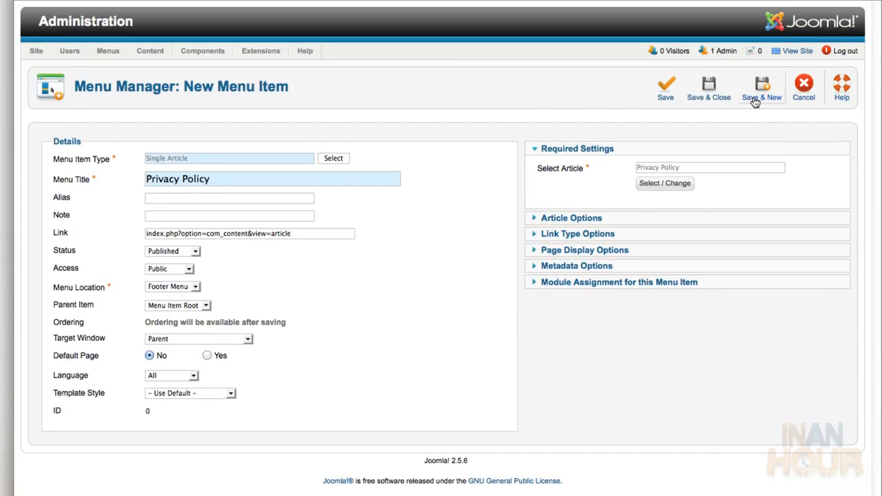
{"action": "left_click", "coordinate": [755, 96]}
Add a 'Terms of Use' single-article item linked to the Terms of Use article and Save & Close
{"action": "left_click", "coordinate": [333, 193]}
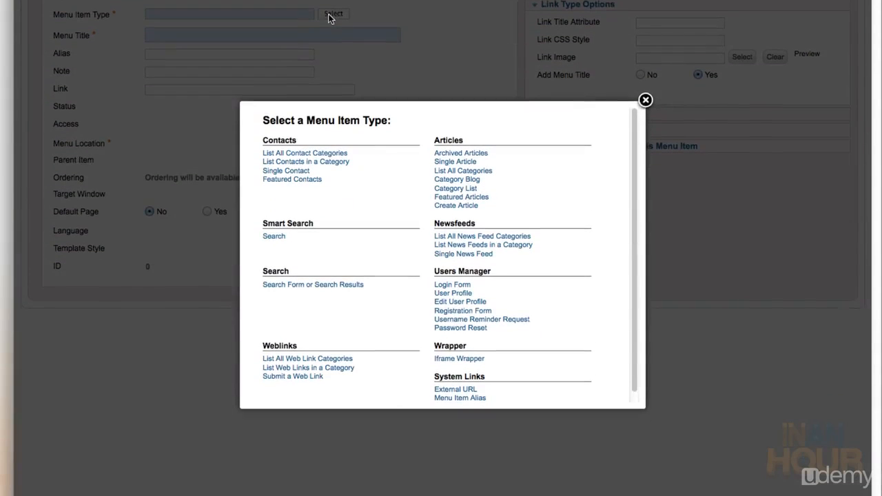
{"action": "left_click", "coordinate": [452, 157]}
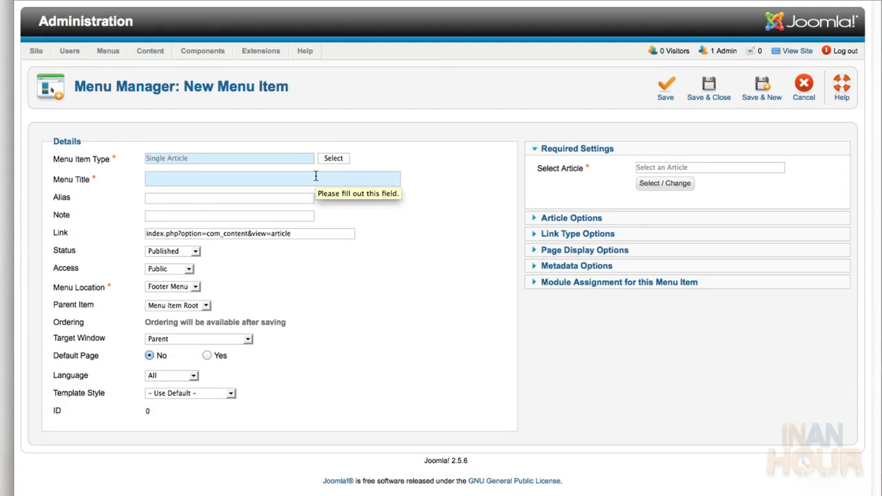
{"action": "left_click", "coordinate": [314, 23]}
{"action": "type", "text": "Terms of Use"}
{"action": "key", "text": "Tab"}
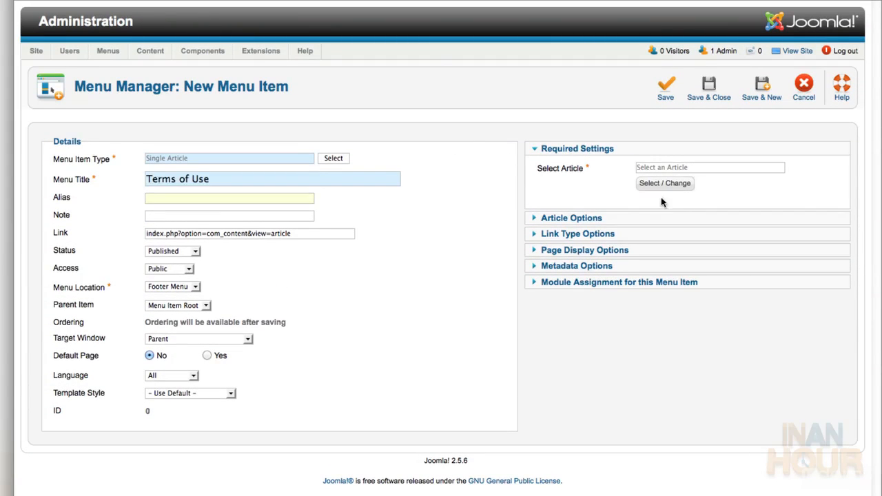
{"action": "left_click", "coordinate": [675, 183]}
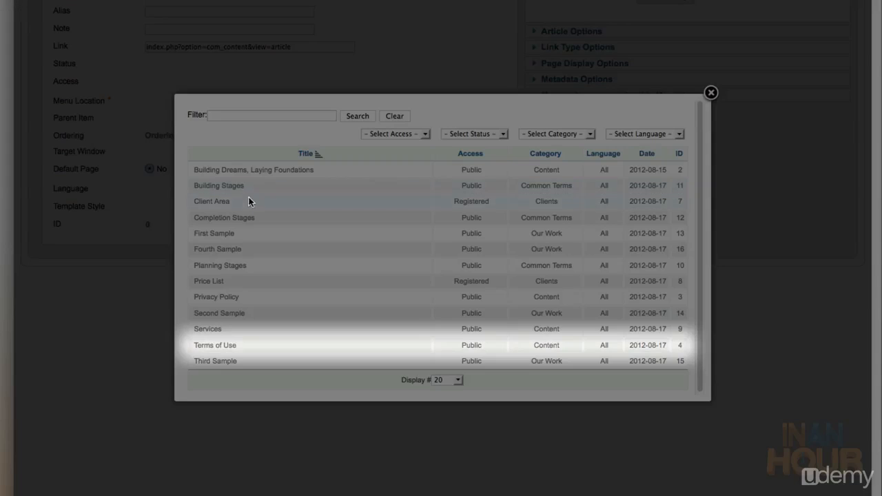
{"action": "left_click", "coordinate": [215, 345]}
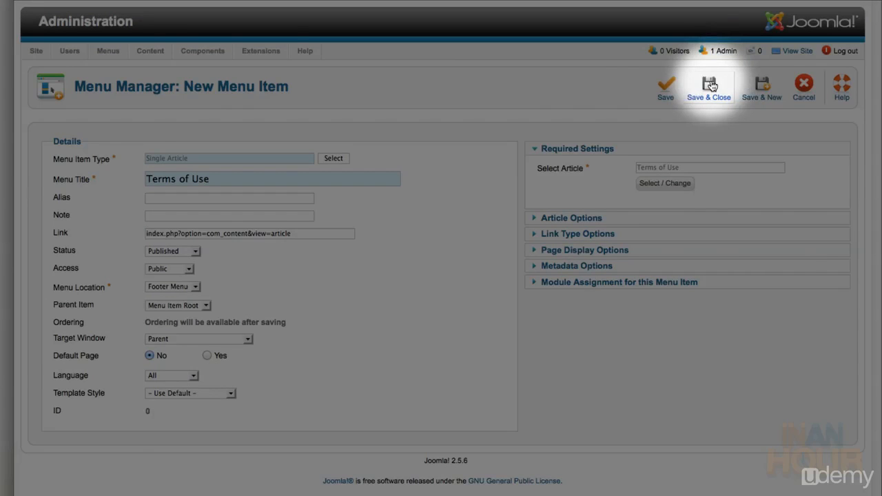
{"action": "left_click", "coordinate": [709, 85]}
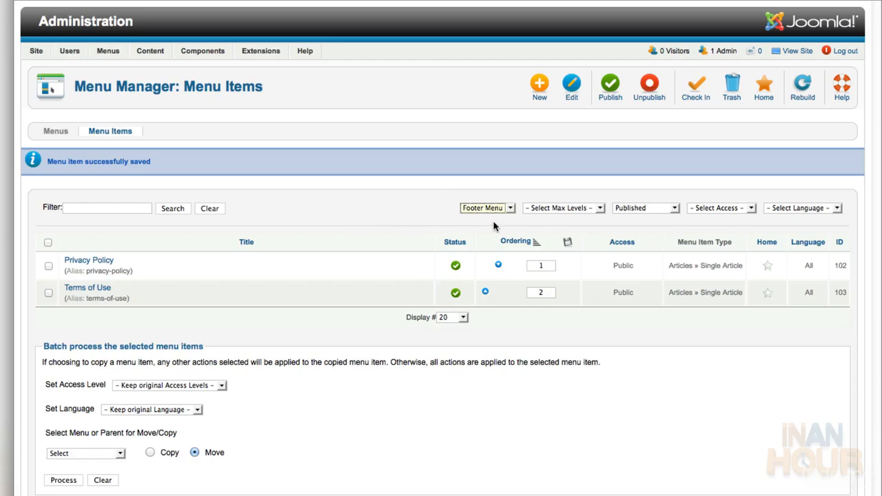
Go to the menus overview and show the Client Menu's items
{"action": "left_click", "coordinate": [509, 209]}
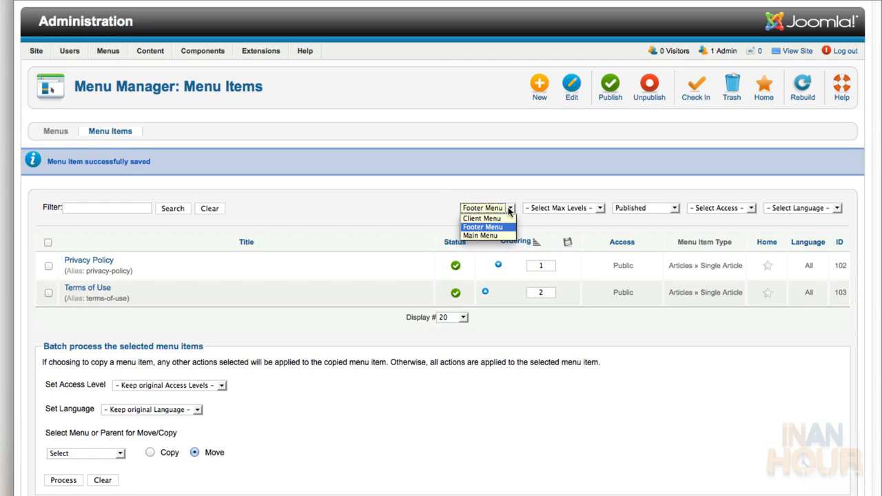
{"action": "left_click", "coordinate": [509, 210]}
{"action": "left_click", "coordinate": [55, 134]}
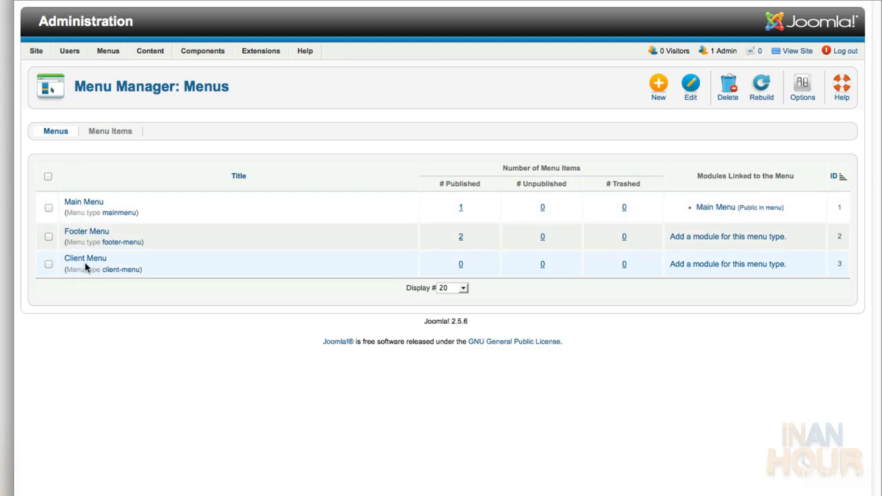
{"action": "left_click", "coordinate": [87, 261]}
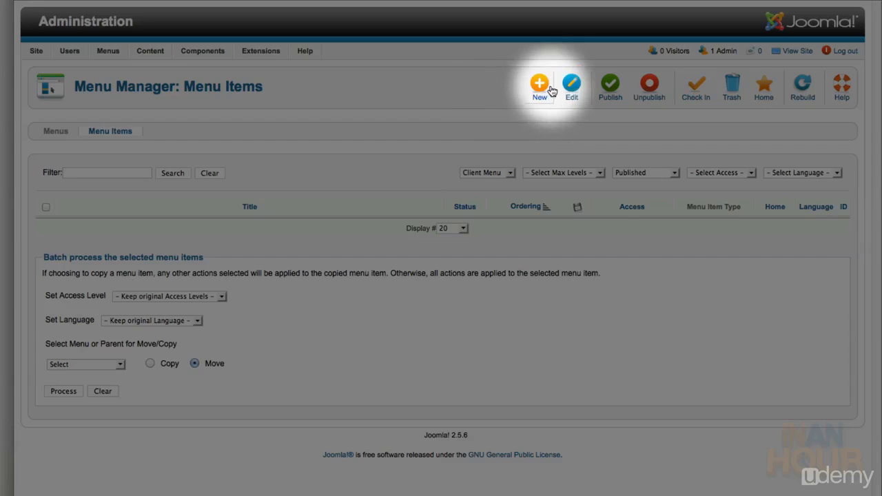
Add a Client Menu single-article item 'Client Home' linked to the Client Area article
{"action": "left_click", "coordinate": [541, 88]}
{"action": "left_click", "coordinate": [331, 159]}
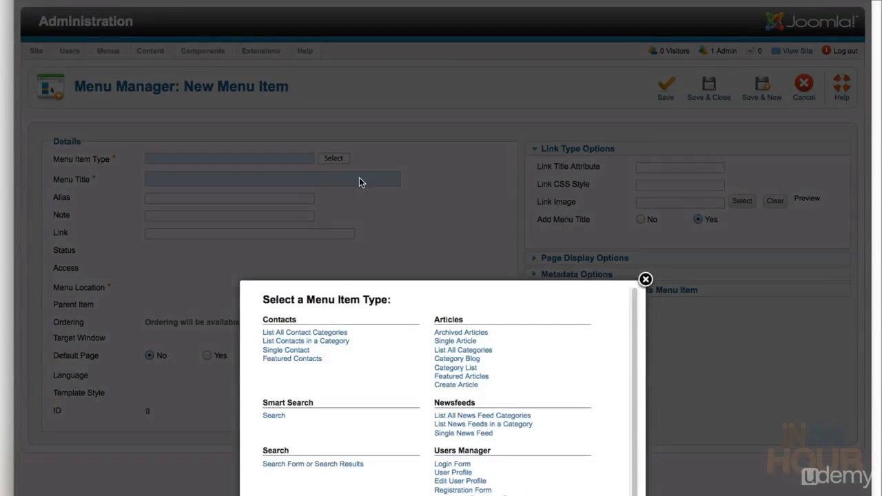
{"action": "left_click", "coordinate": [449, 161]}
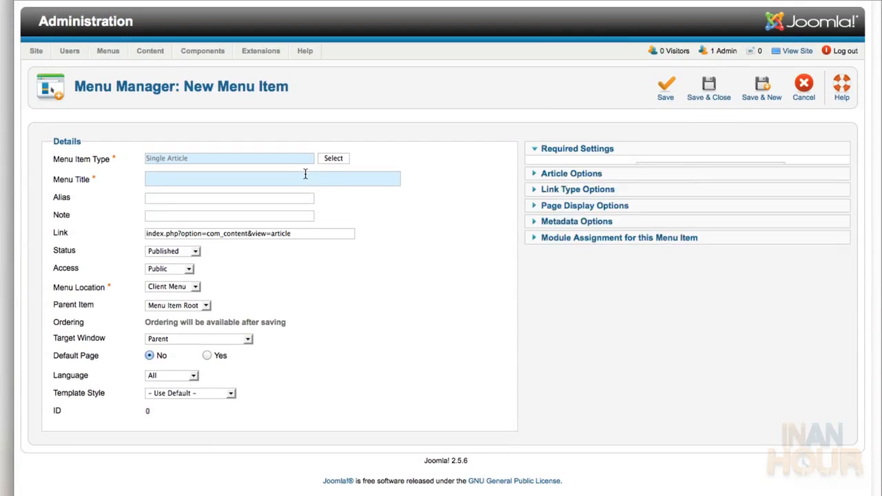
{"action": "type", "text": "Client Area"}
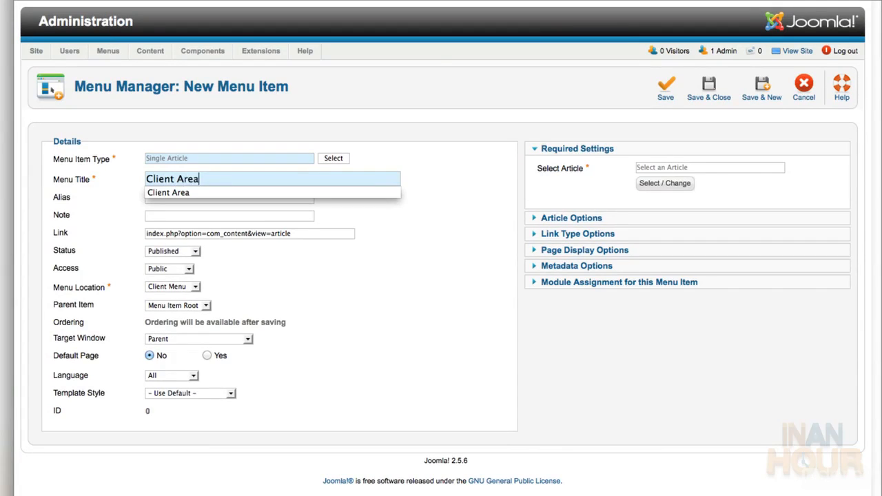
{"action": "key", "text": "Down"}
{"action": "key", "text": "super+BackSpace"}
{"action": "type", "text": "Client Home"}
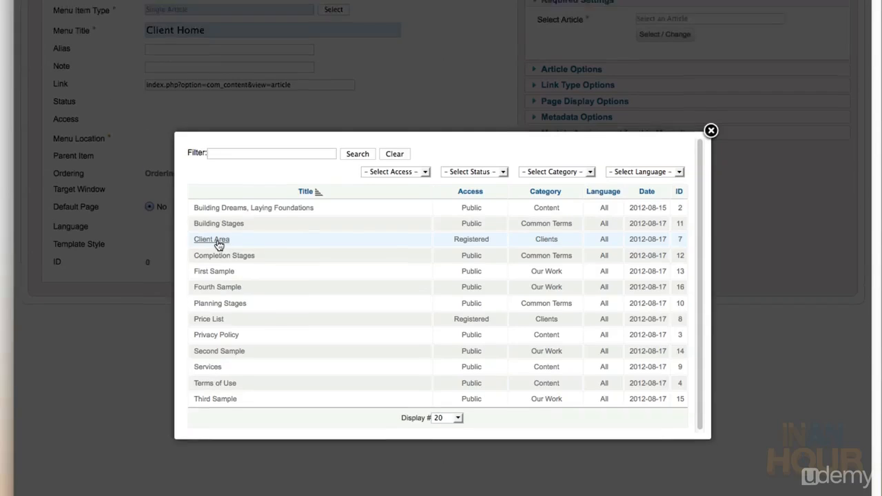
{"action": "left_click", "coordinate": [216, 202]}
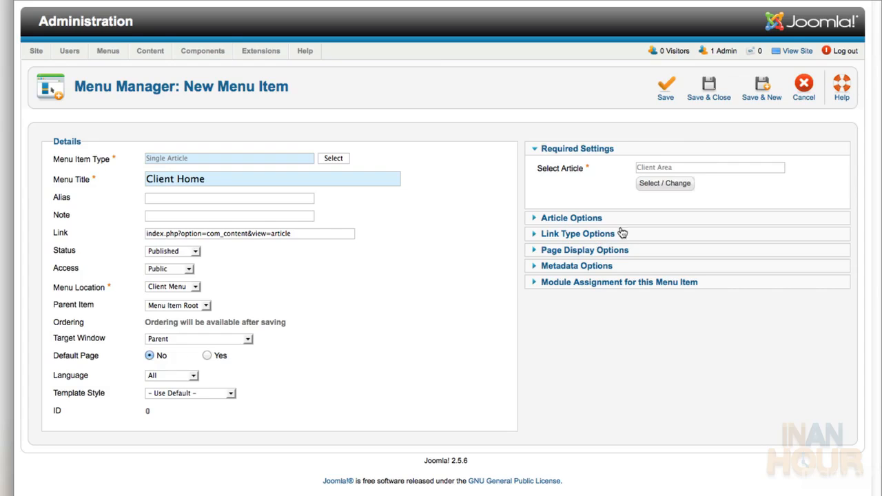
{"action": "left_click", "coordinate": [756, 92]}
Add a 'Price List' single-article item linked to Price List, then filter items to Footer Menu
{"action": "left_click", "coordinate": [334, 193]}
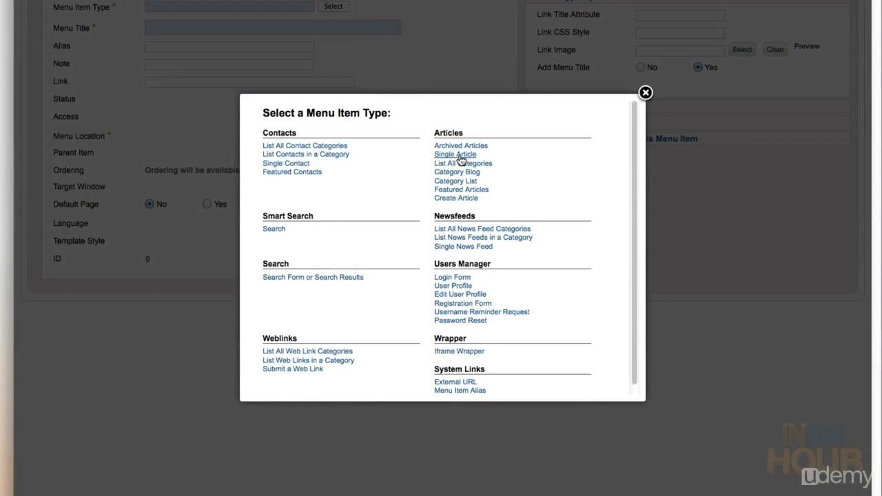
{"action": "left_click", "coordinate": [460, 154]}
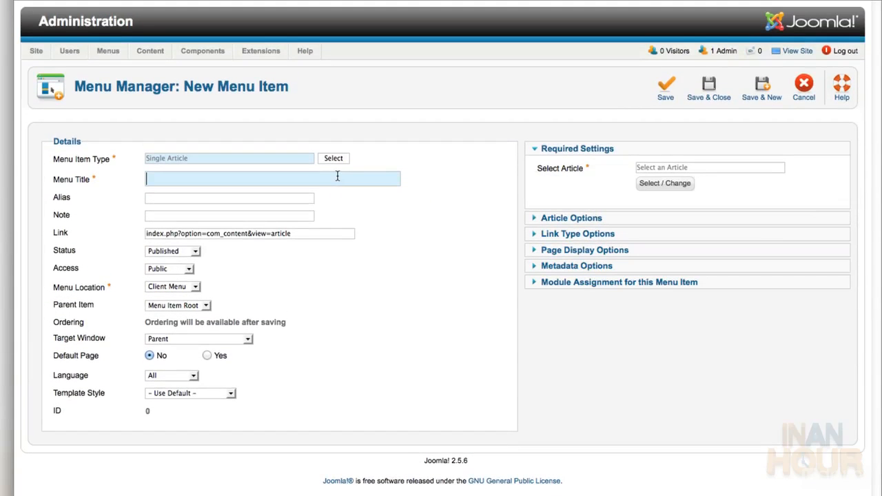
{"action": "type", "text": "P"}
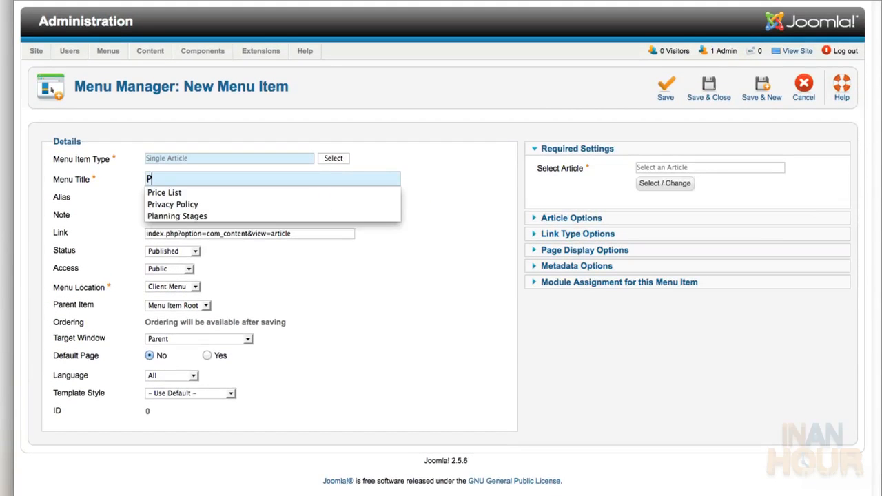
{"action": "type", "text": "rice List"}
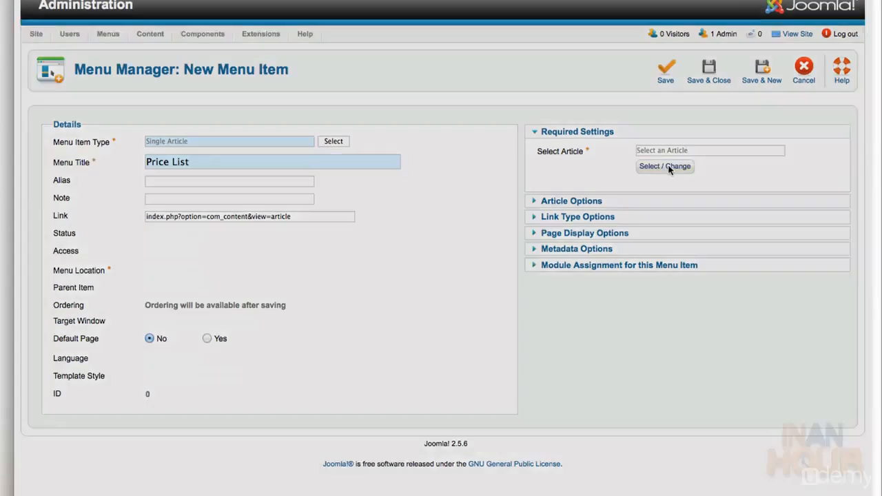
{"action": "left_click", "coordinate": [665, 166]}
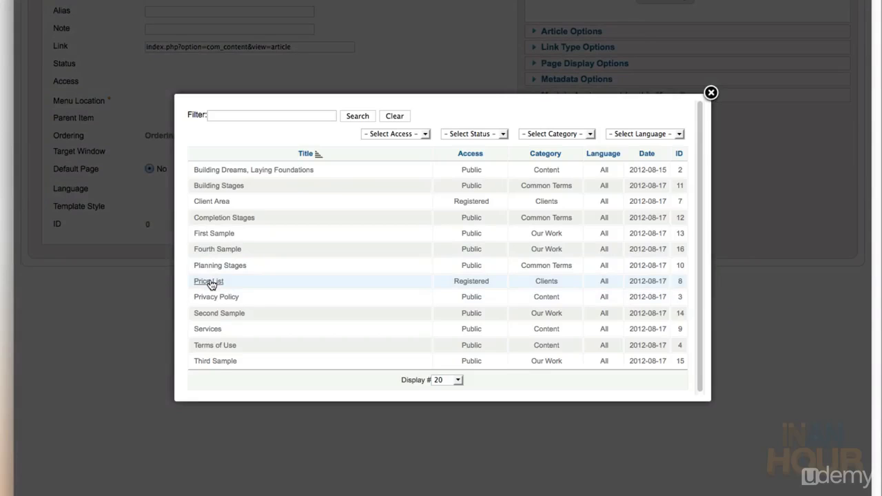
{"action": "left_click", "coordinate": [210, 281]}
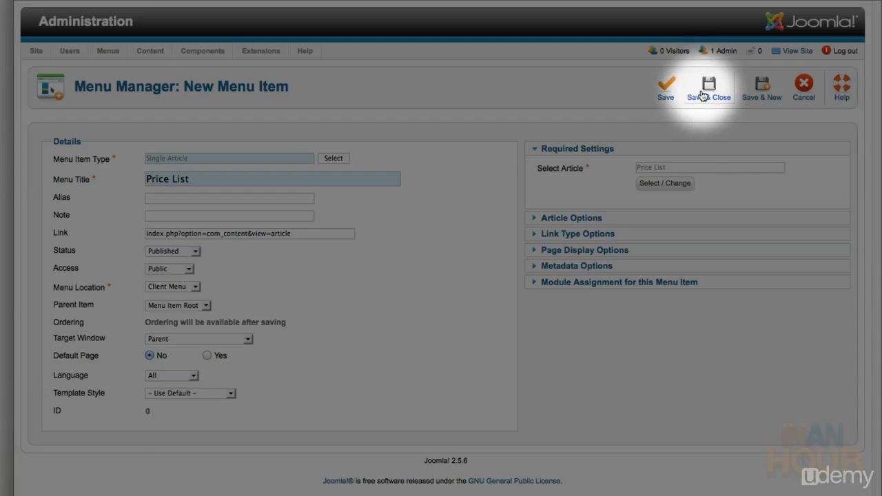
{"action": "left_click", "coordinate": [703, 95]}
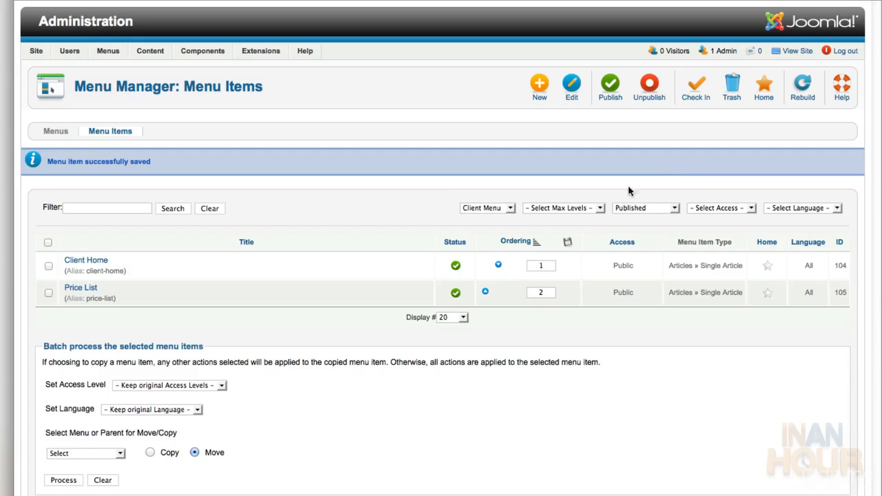
{"action": "left_click", "coordinate": [487, 208]}
{"action": "left_click", "coordinate": [487, 227]}
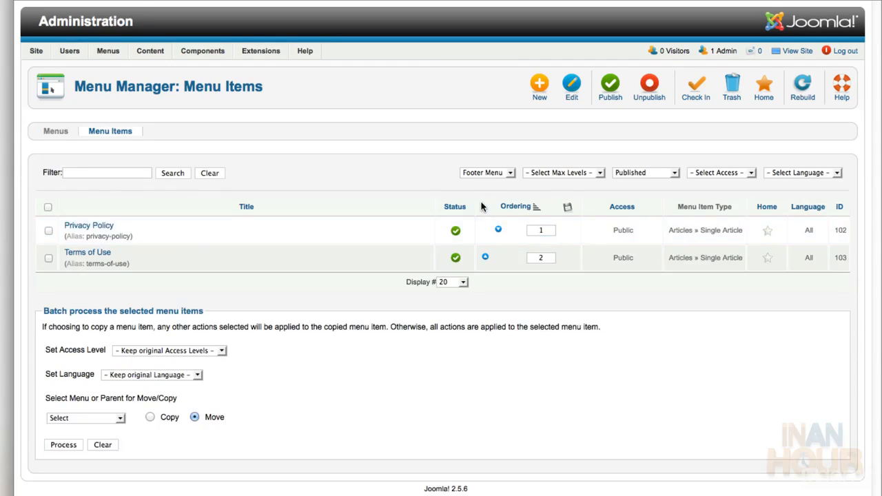
Filter the menu items list to the Main Menu and start a new item
{"action": "left_click", "coordinate": [486, 173]}
{"action": "left_click", "coordinate": [481, 196]}
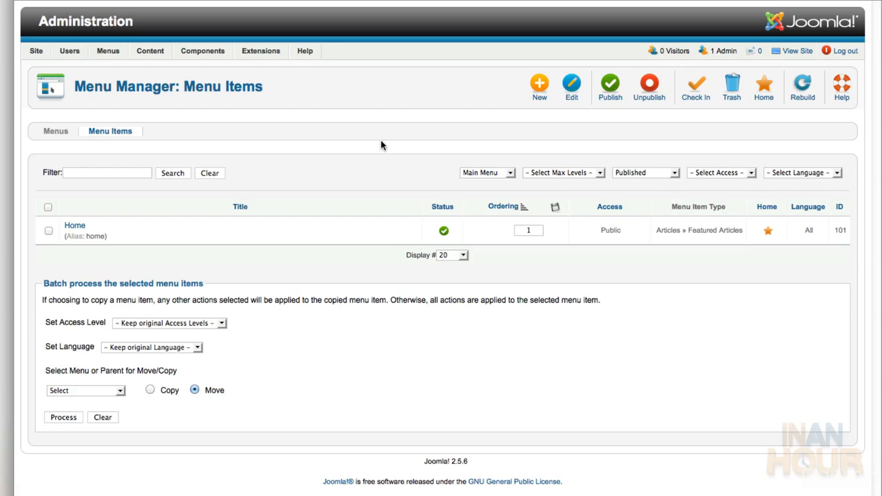
{"action": "left_click", "coordinate": [543, 82]}
Make the new item a Single Article type titled 'Services'
{"action": "left_click", "coordinate": [339, 158]}
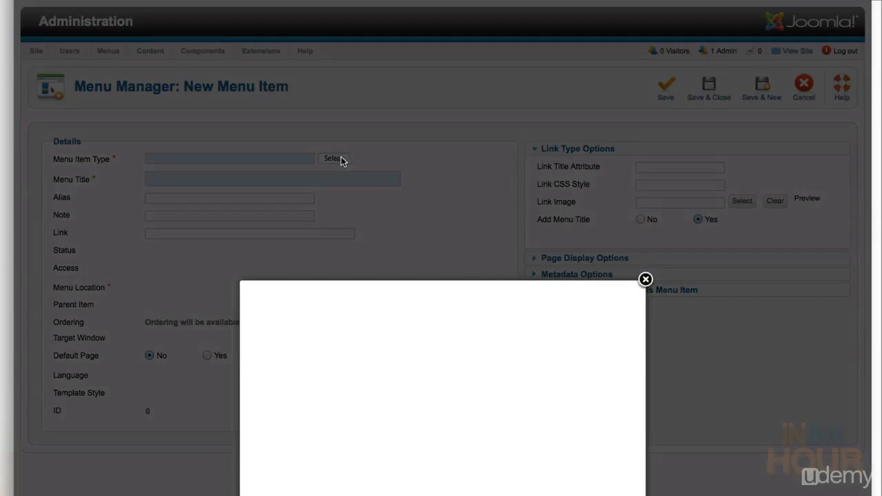
{"action": "scroll", "coordinate": [479, 331], "scroll_direction": "down", "scroll_amount": 1}
{"action": "scroll", "coordinate": [478, 331], "scroll_direction": "down", "scroll_amount": 5}
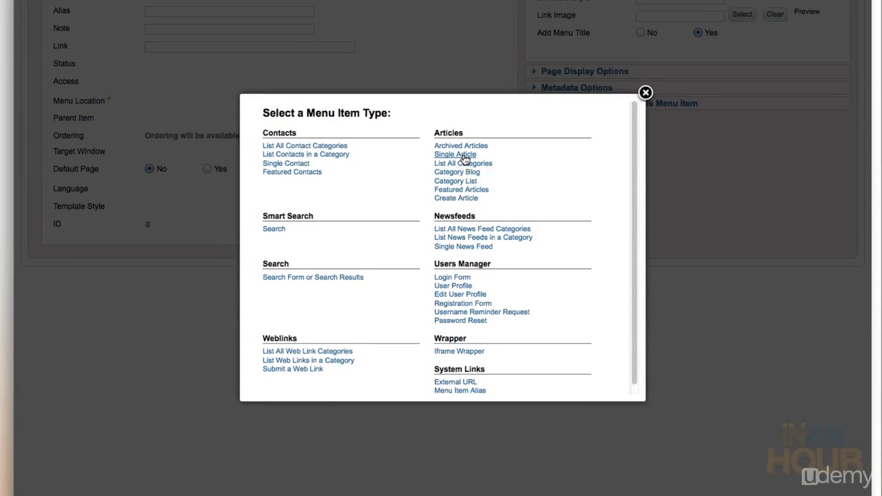
{"action": "left_click", "coordinate": [361, 36]}
{"action": "type", "text": "Ser"}
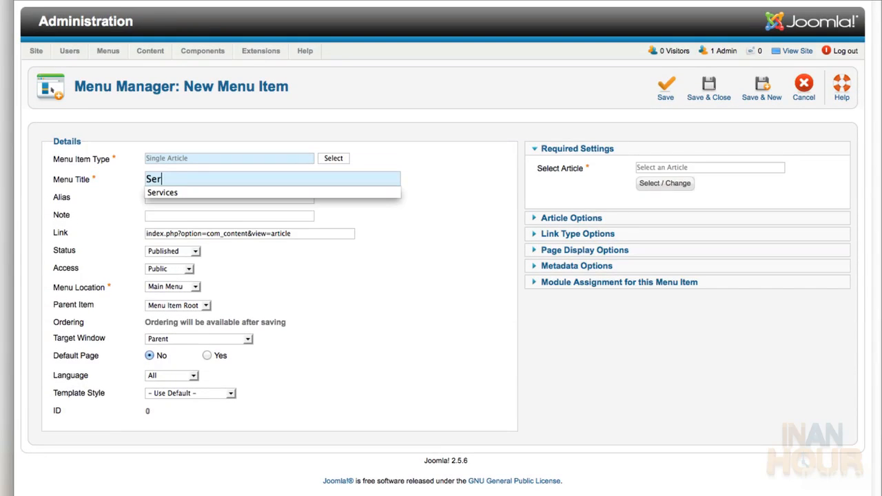
{"action": "type", "text": "vices"}
Link the item to the Services article and Save & New
{"action": "left_click", "coordinate": [648, 184]}
{"action": "scroll", "coordinate": [445, 108], "scroll_direction": "down", "scroll_amount": 5}
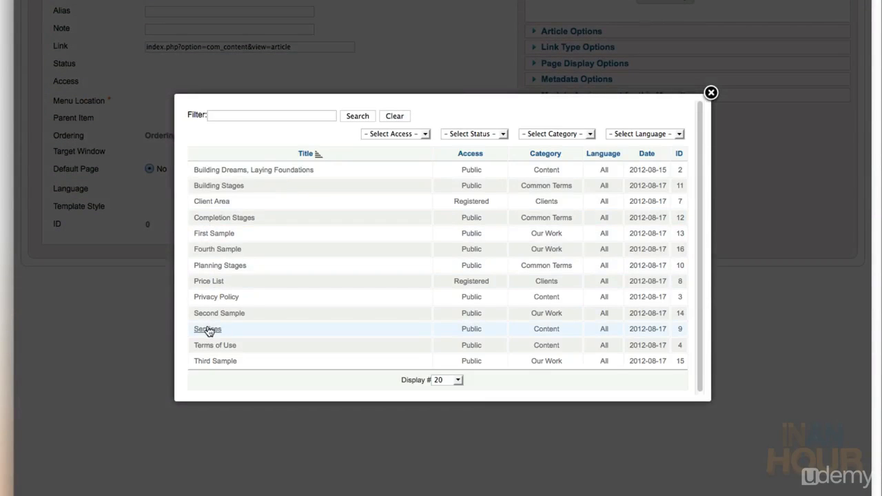
{"action": "left_click", "coordinate": [207, 329]}
{"action": "scroll", "coordinate": [361, 207], "scroll_direction": "up", "scroll_amount": 5}
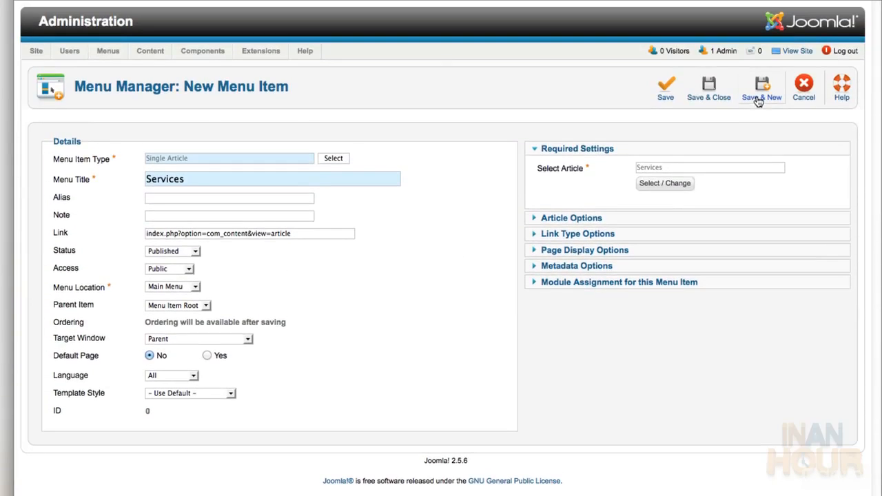
{"action": "left_click", "coordinate": [758, 100]}
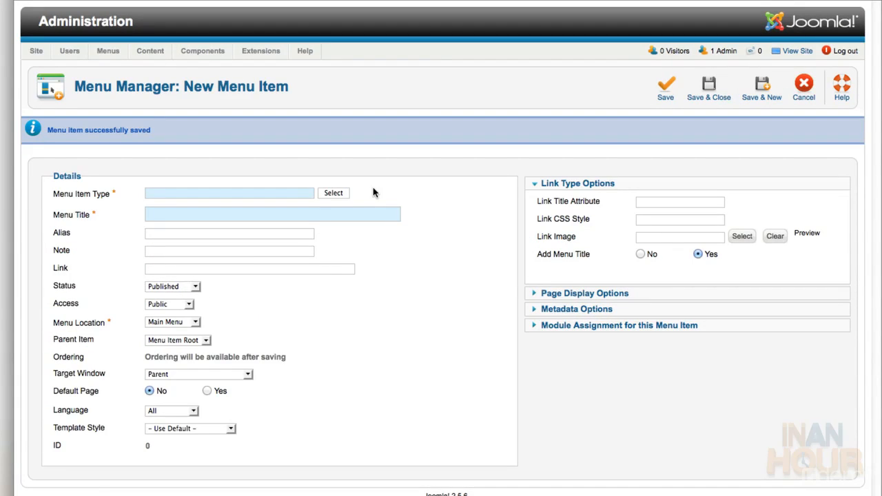
Make the new item a Category Blog titled 'Our Work'
{"action": "left_click", "coordinate": [332, 193]}
{"action": "scroll", "coordinate": [441, 248], "scroll_direction": "down", "scroll_amount": 5}
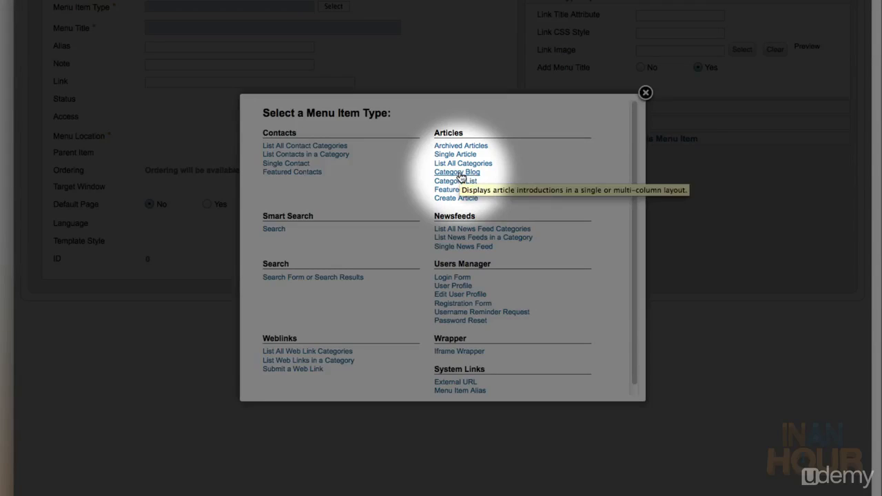
{"action": "left_click", "coordinate": [459, 173]}
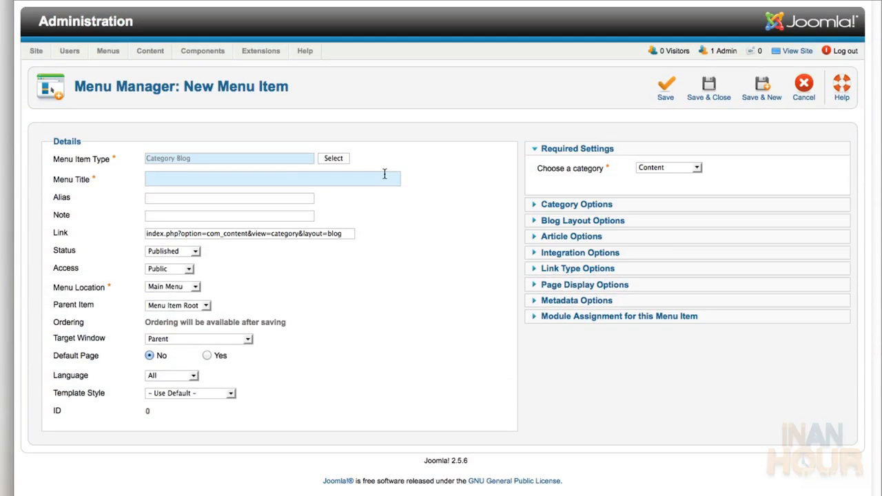
{"action": "type", "text": "Our Work"}
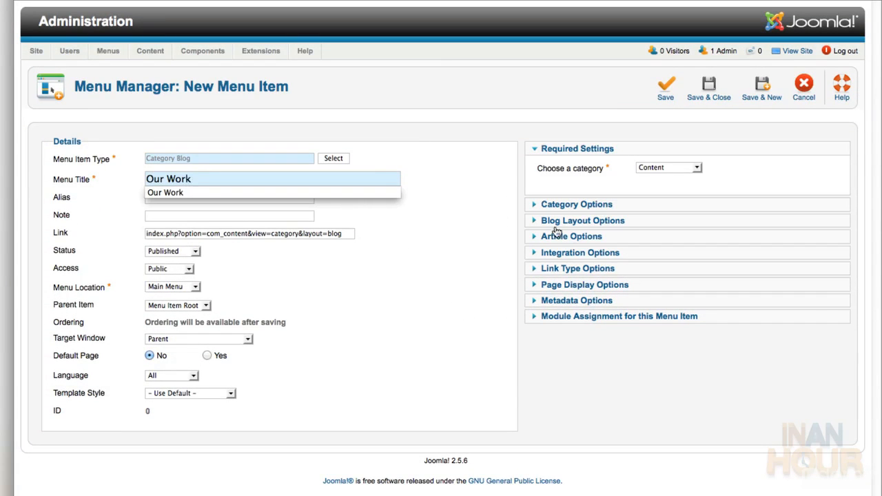
{"action": "left_click", "coordinate": [562, 172]}
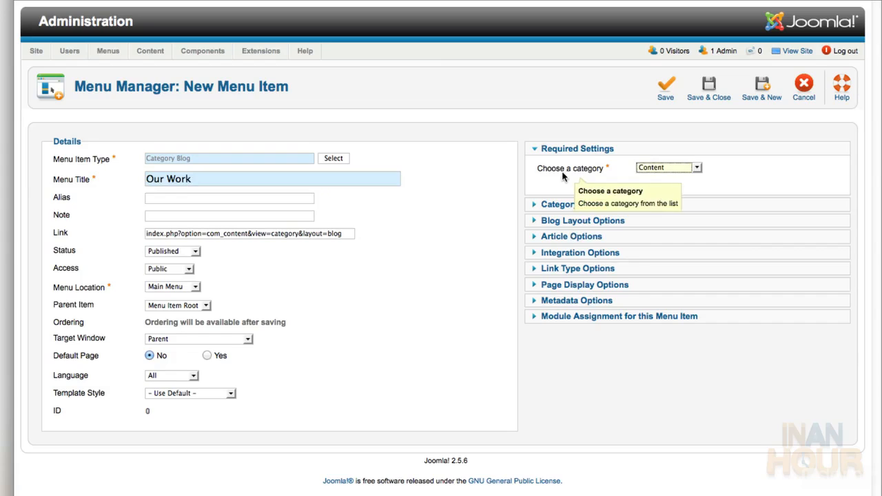
Choose the Our Work category and set Category Title and Category Description to Show
{"action": "left_click", "coordinate": [696, 169]}
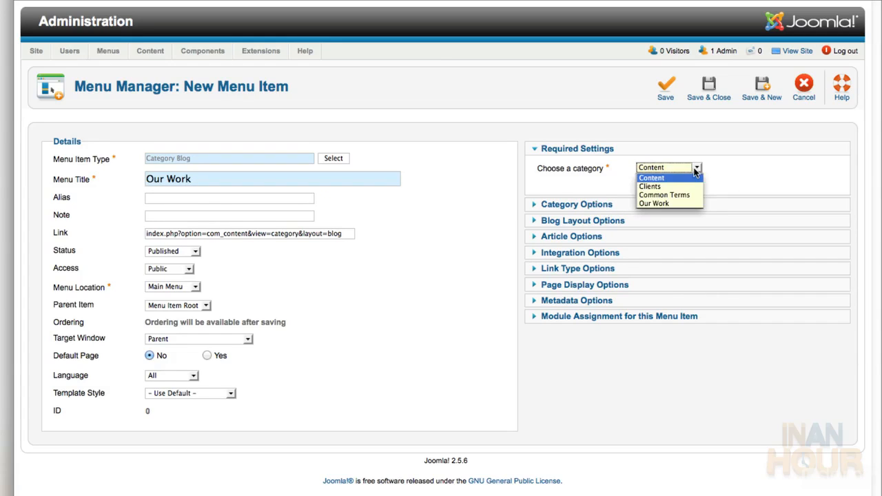
{"action": "left_click", "coordinate": [688, 204]}
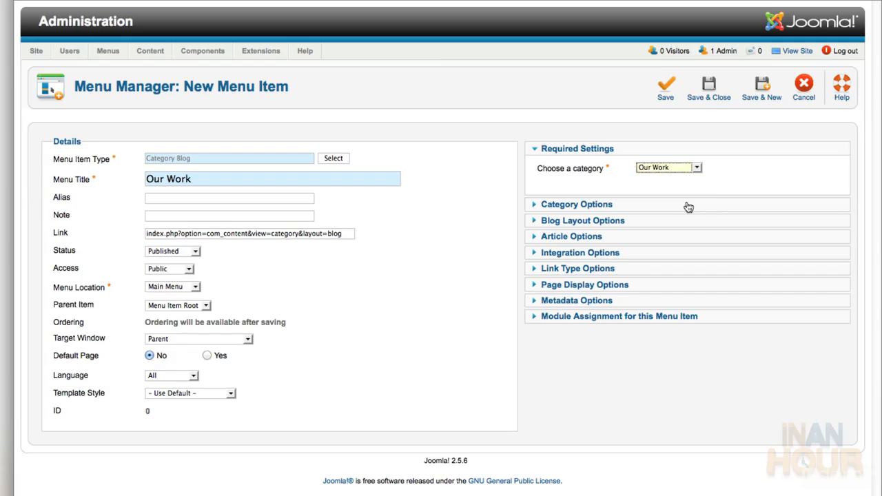
{"action": "left_click", "coordinate": [572, 205]}
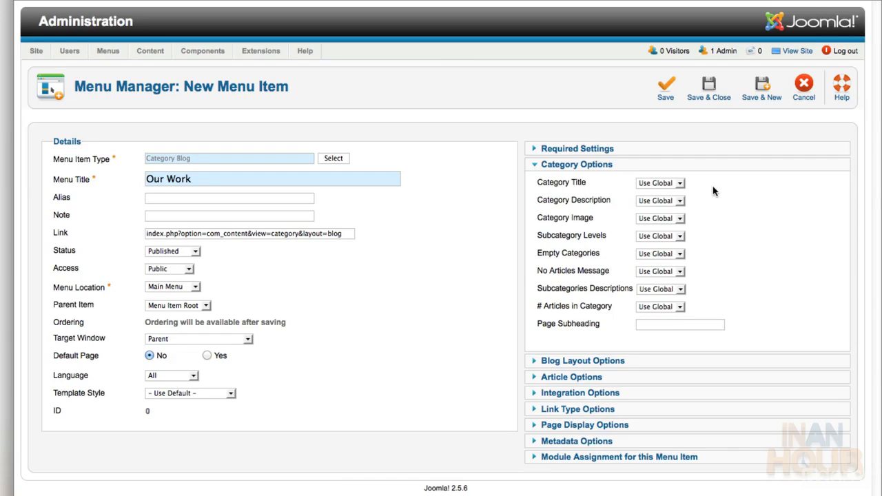
{"action": "left_click", "coordinate": [678, 183]}
{"action": "left_click", "coordinate": [668, 211]}
{"action": "left_click", "coordinate": [679, 200]}
{"action": "left_click", "coordinate": [677, 227]}
Set Blog Layout to 0 leading, 4 intro articles, 2 columns and 0 links
{"action": "left_click", "coordinate": [635, 362]}
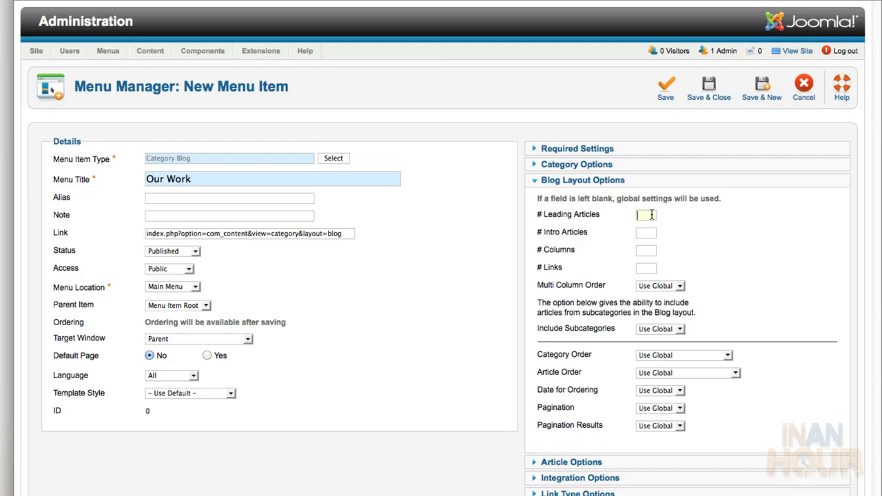
{"action": "type", "text": "0"}
{"action": "key", "text": "Tab"}
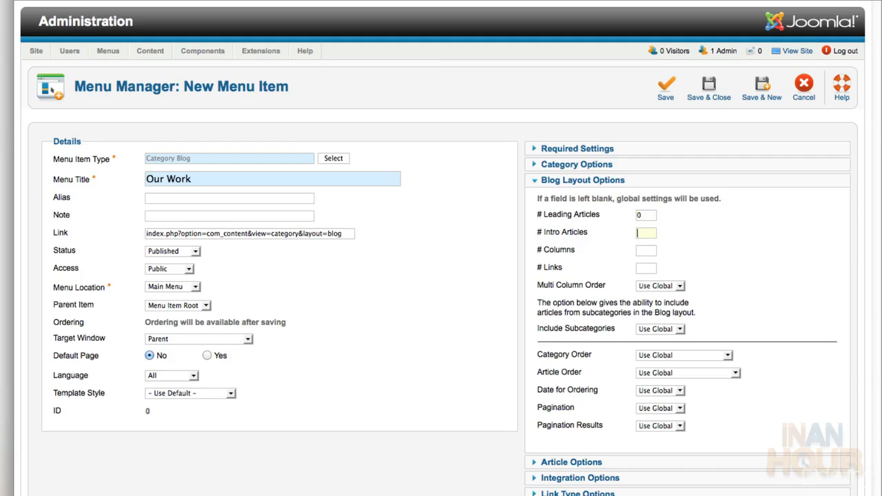
{"action": "type", "text": "4"}
{"action": "key", "text": "Tab"}
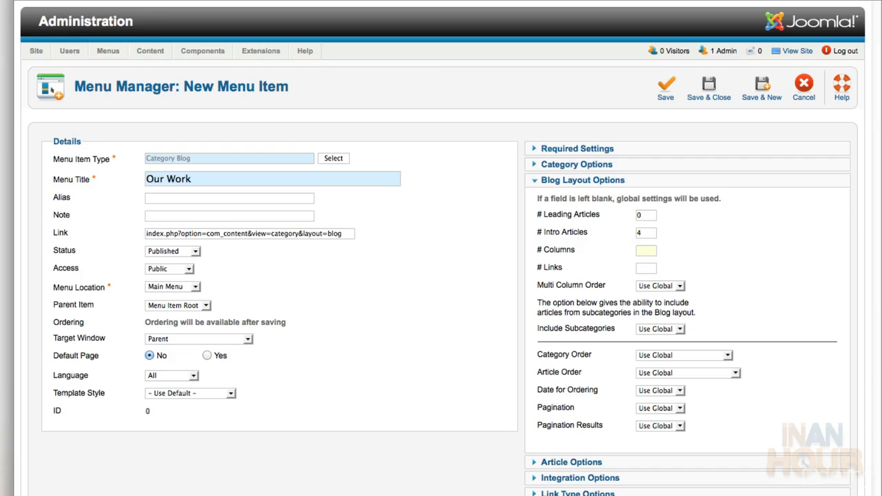
{"action": "type", "text": "2"}
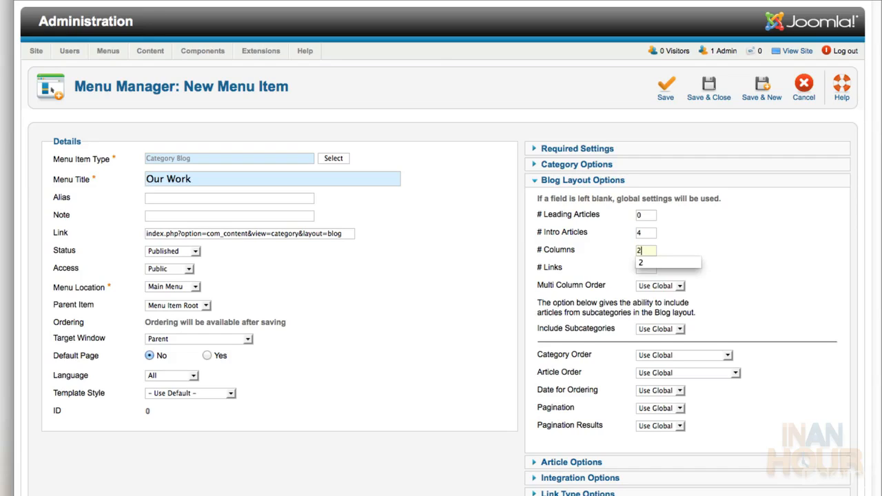
{"action": "key", "text": "Tab"}
{"action": "type", "text": "0"}
{"action": "key", "text": "Tab"}
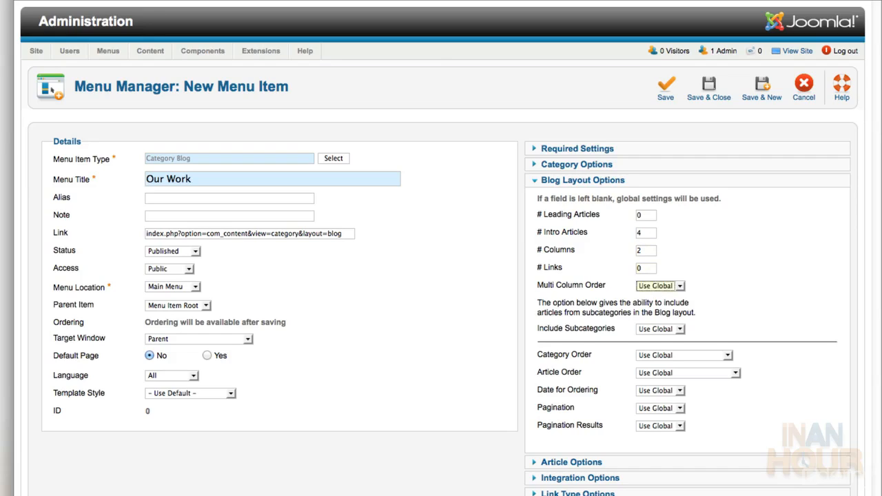
{"action": "left_click", "coordinate": [720, 265]}
Order Our Work's articles oldest first, then Save & New
{"action": "left_click", "coordinate": [734, 373]}
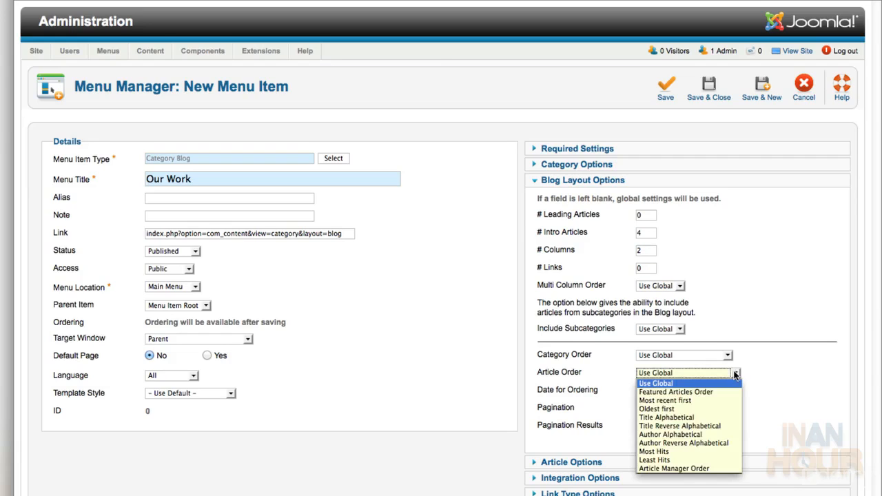
{"action": "left_click", "coordinate": [728, 409]}
{"action": "left_click", "coordinate": [770, 372]}
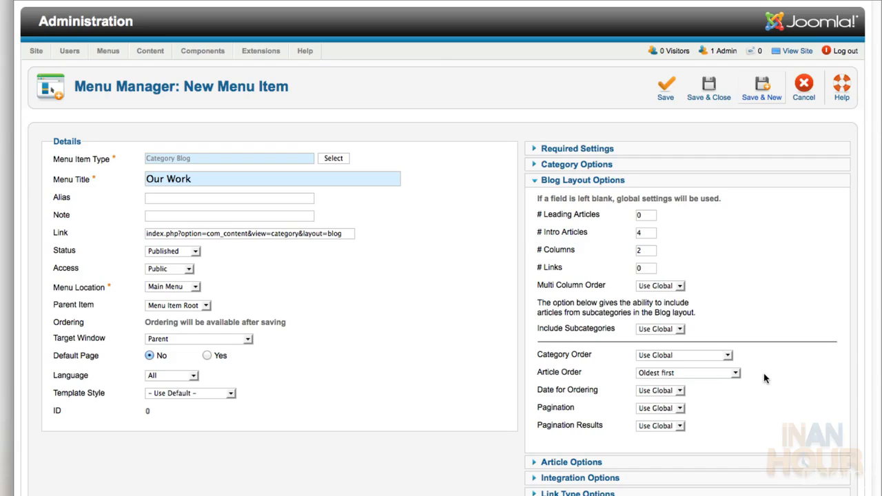
{"action": "left_click", "coordinate": [762, 90]}
{"action": "left_click", "coordinate": [336, 194]}
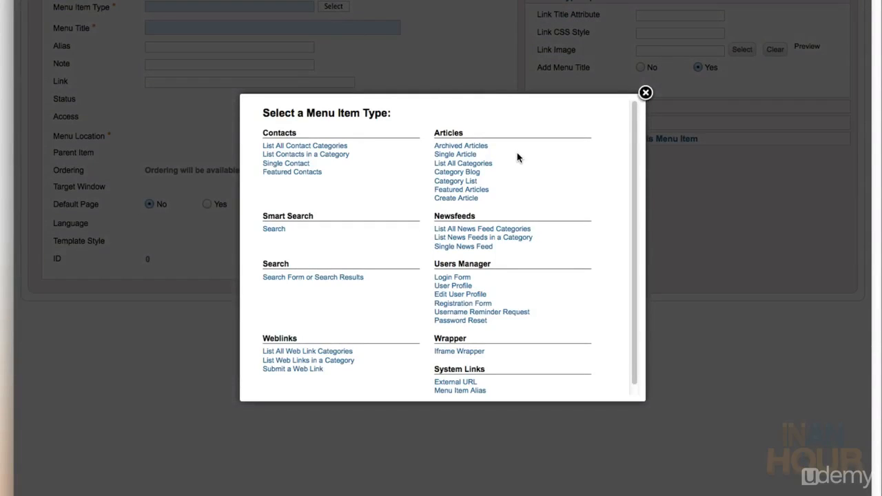
Make a Category Blog item titled 'Common Terms' linked to the Common Terms category
{"action": "left_click", "coordinate": [472, 174]}
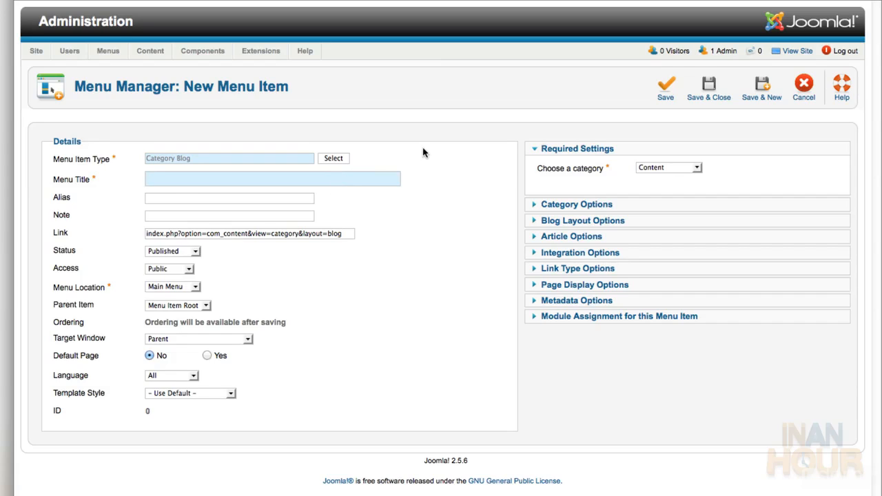
{"action": "type", "text": "Common Terms"}
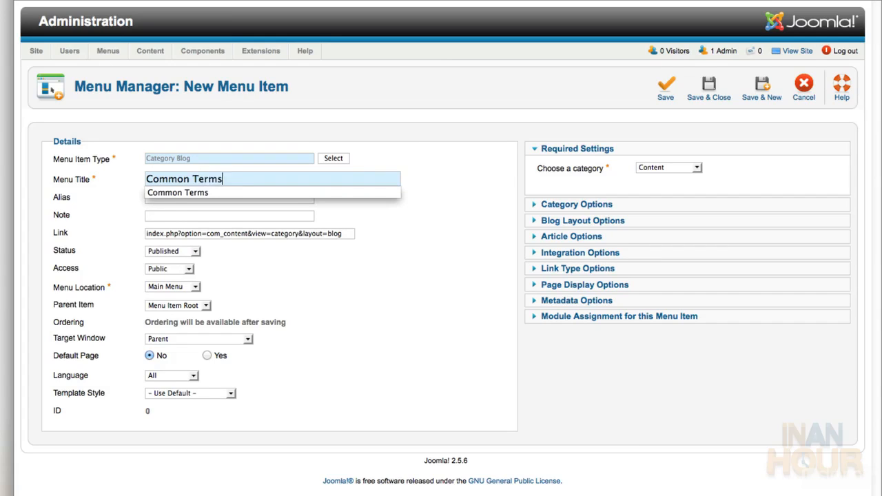
{"action": "left_click", "coordinate": [663, 167]}
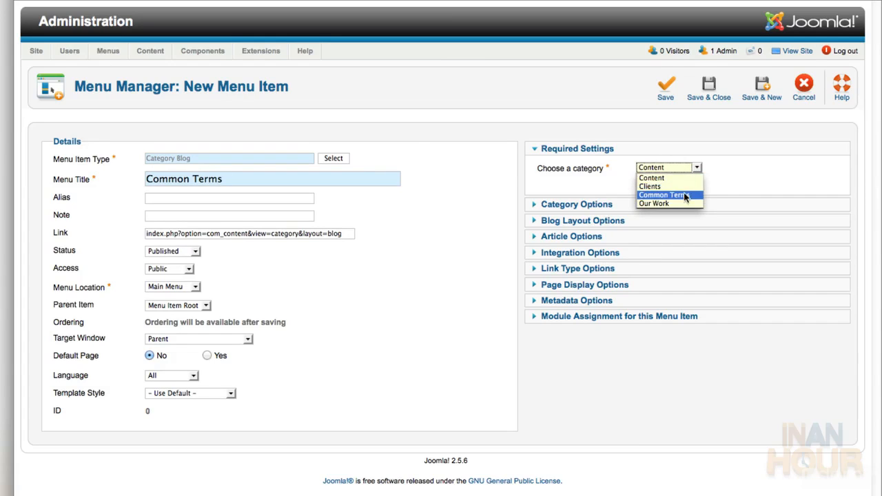
{"action": "left_click", "coordinate": [682, 195]}
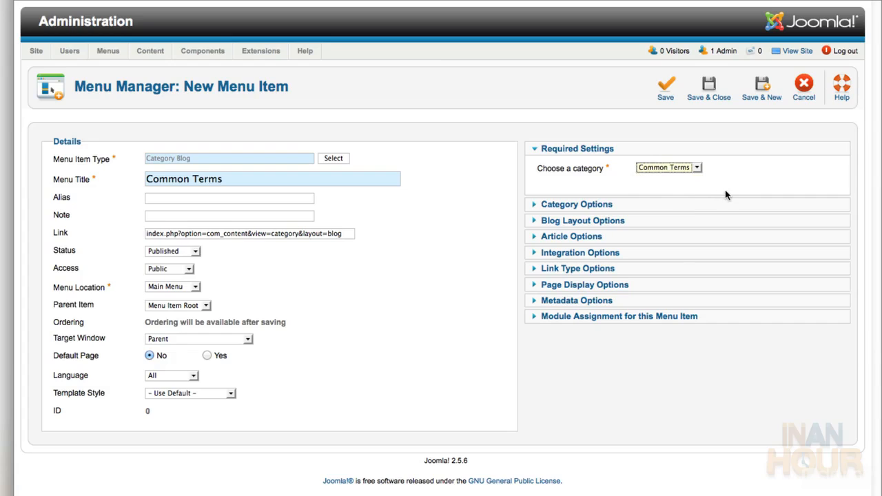
Set the Category Title option to Hide in Category Options
{"action": "left_click", "coordinate": [671, 206]}
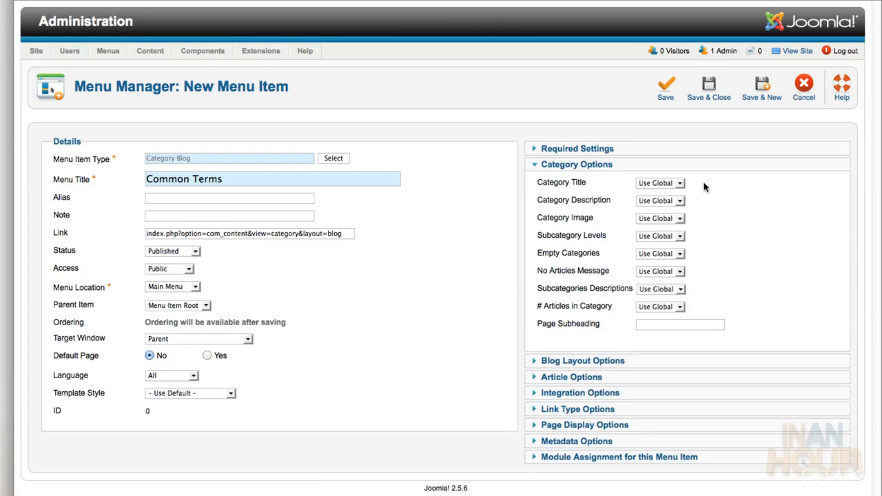
{"action": "left_click", "coordinate": [679, 184]}
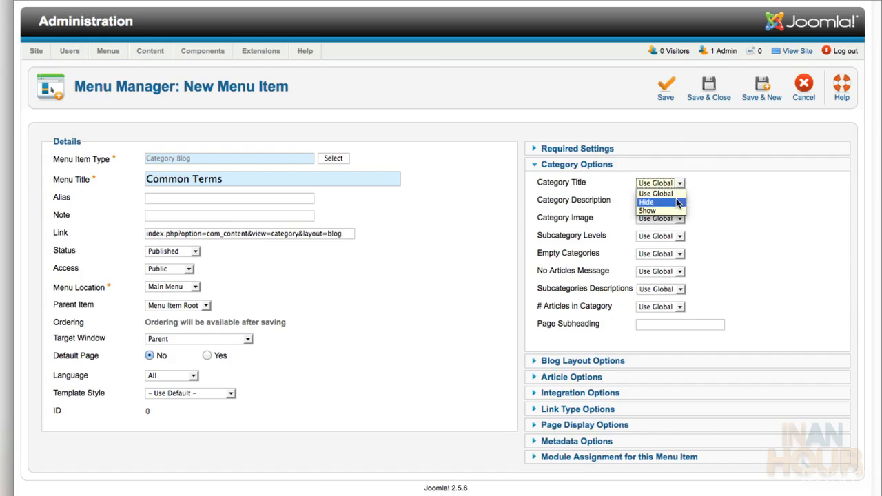
{"action": "left_click", "coordinate": [680, 200]}
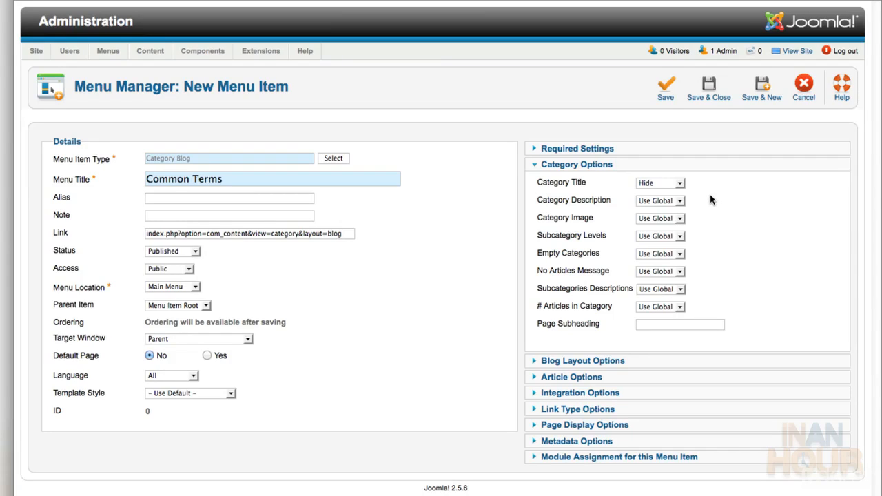
{"action": "left_click", "coordinate": [639, 361]}
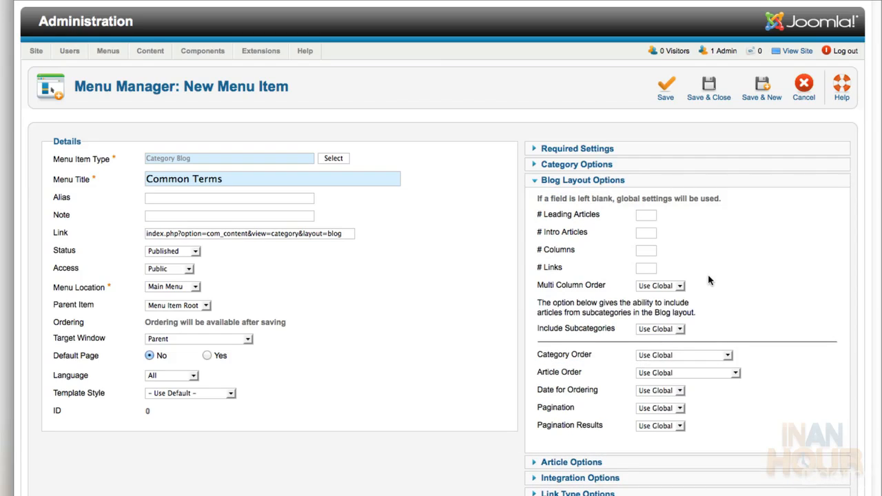
Set Blog Layout to 3 leading, 0 intro articles, 1 column and 0 links
{"action": "left_click", "coordinate": [649, 216]}
{"action": "type", "text": "3"}
{"action": "key", "text": "Tab"}
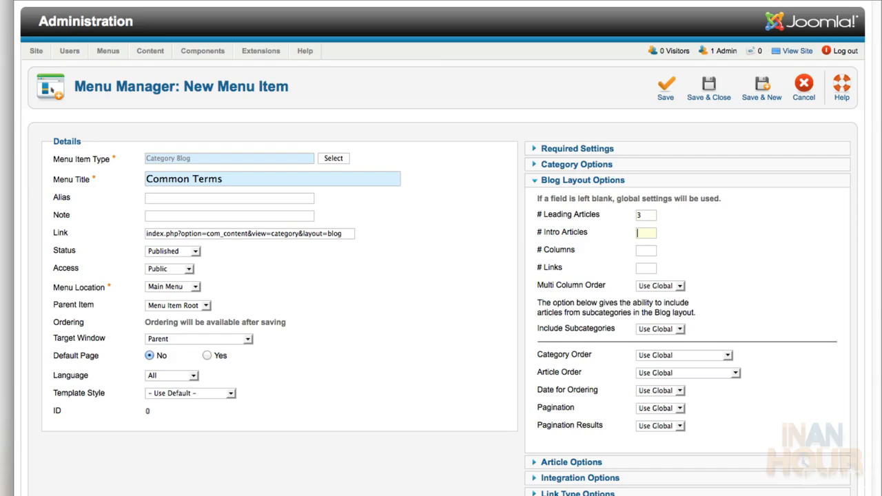
{"action": "type", "text": "0"}
{"action": "key", "text": "Tab"}
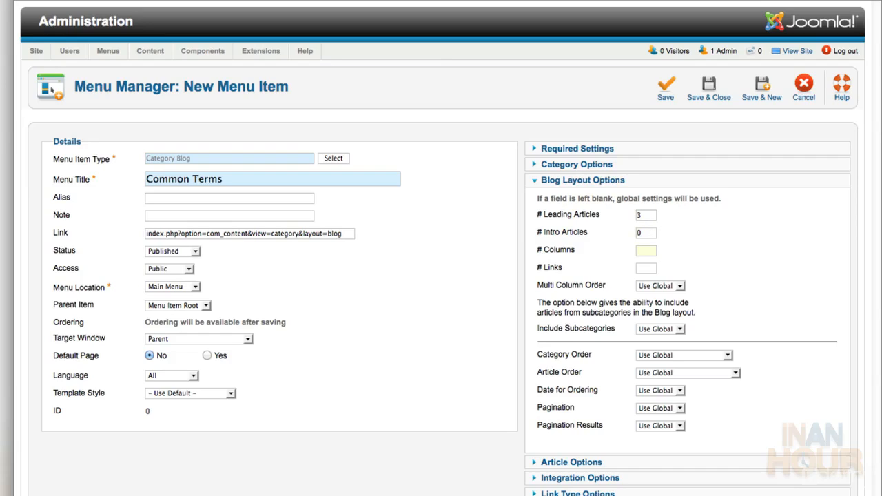
{"action": "type", "text": "1"}
{"action": "key", "text": "Tab"}
{"action": "type", "text": "0"}
{"action": "key", "text": "Tab"}
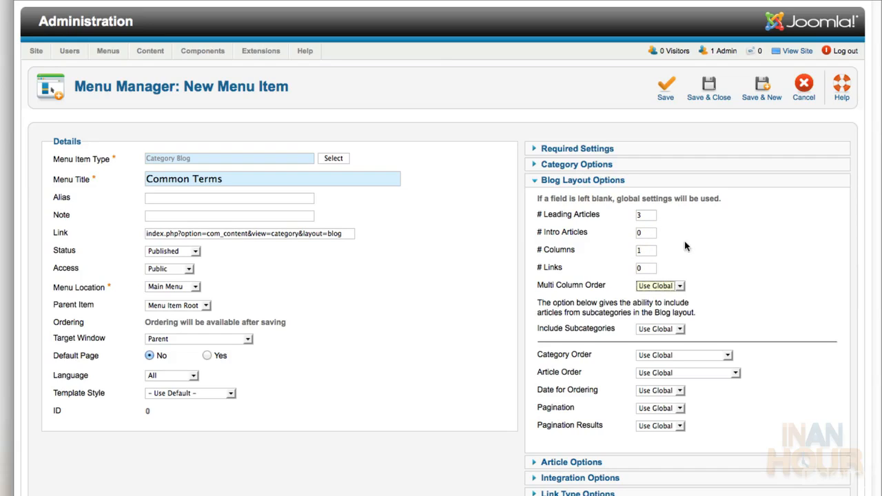
{"action": "left_click", "coordinate": [694, 270]}
Order Common Terms' articles oldest first, then save and close the item
{"action": "left_click", "coordinate": [705, 374]}
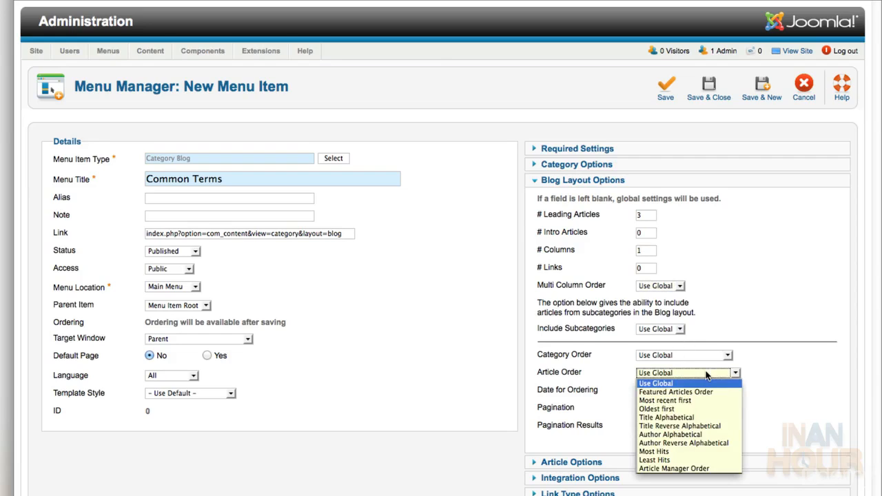
{"action": "left_click", "coordinate": [712, 414]}
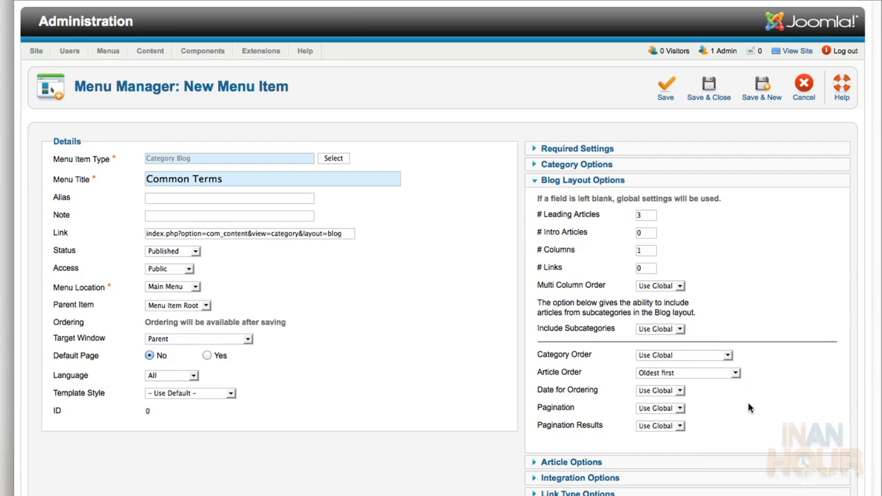
{"action": "left_click", "coordinate": [665, 89]}
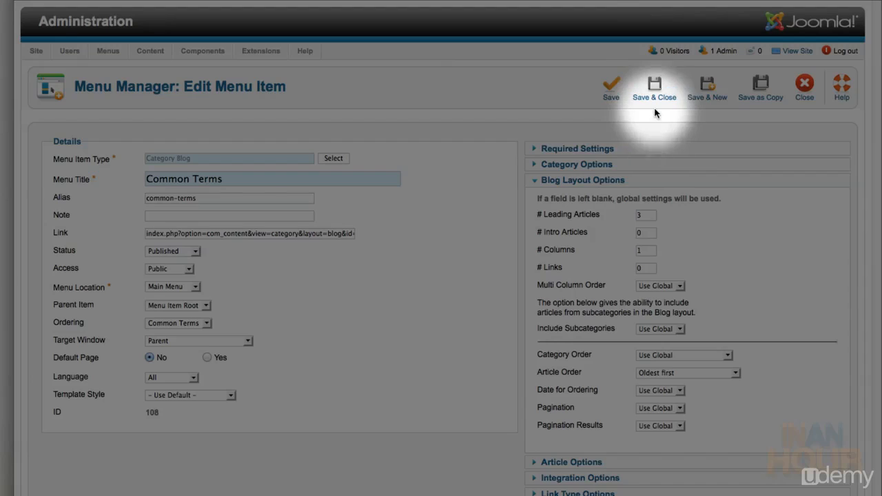
{"action": "left_click", "coordinate": [655, 97]}
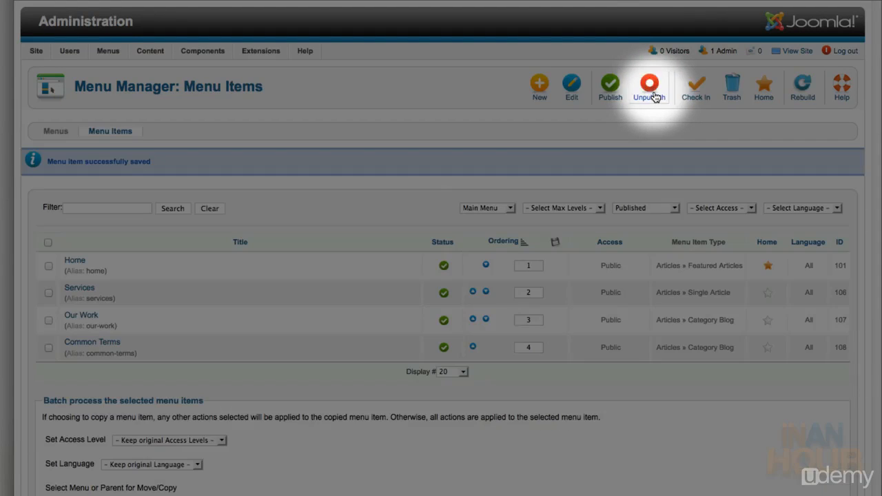
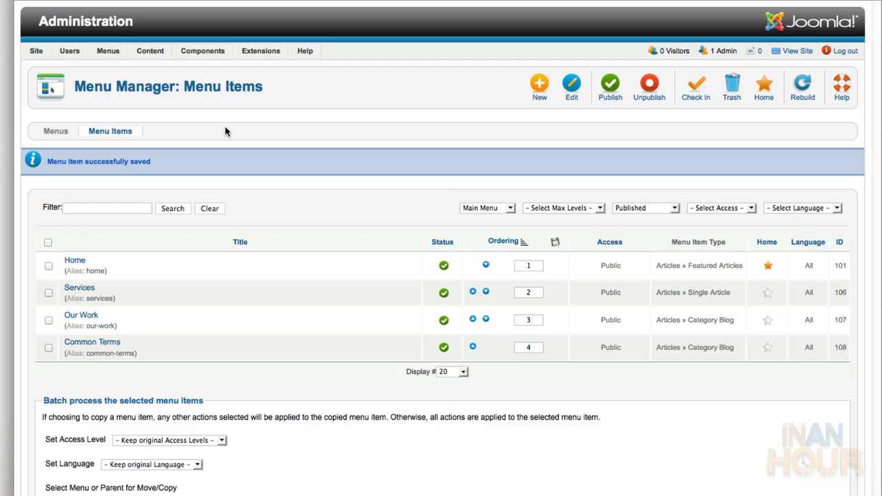
Open the News Feed Manager, check its categories (only Uncategorised), and return to the empty feeds list
{"action": "mouse_move", "coordinate": [208, 55]}
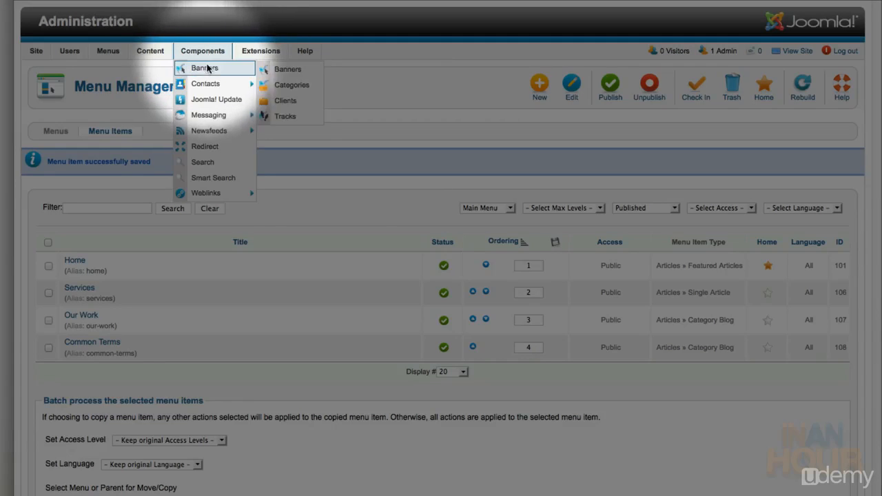
{"action": "mouse_move", "coordinate": [203, 129]}
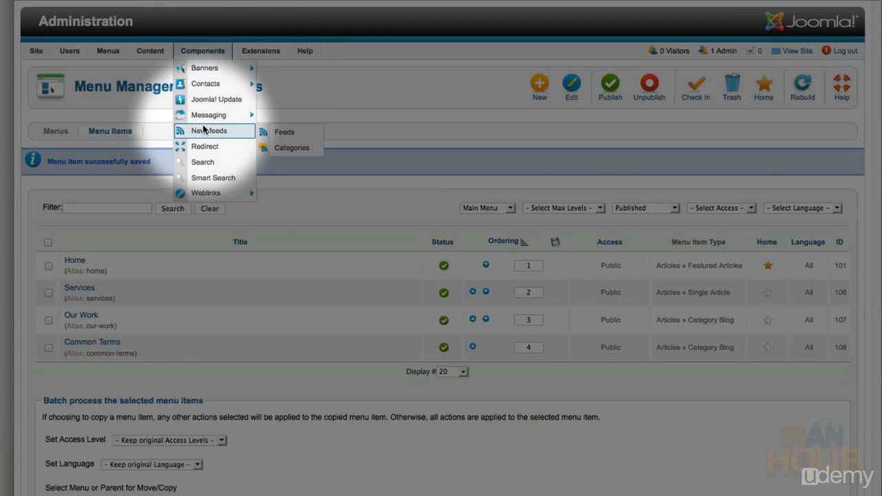
{"action": "left_click", "coordinate": [203, 129]}
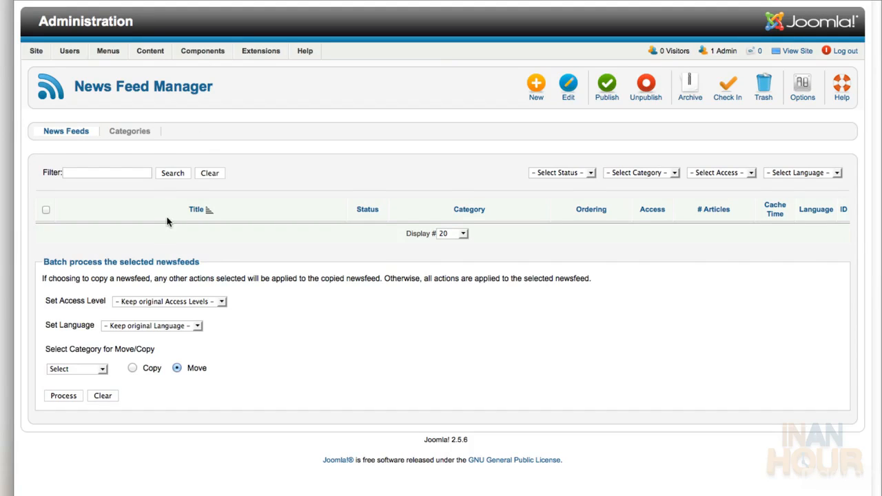
{"action": "left_click", "coordinate": [130, 132]}
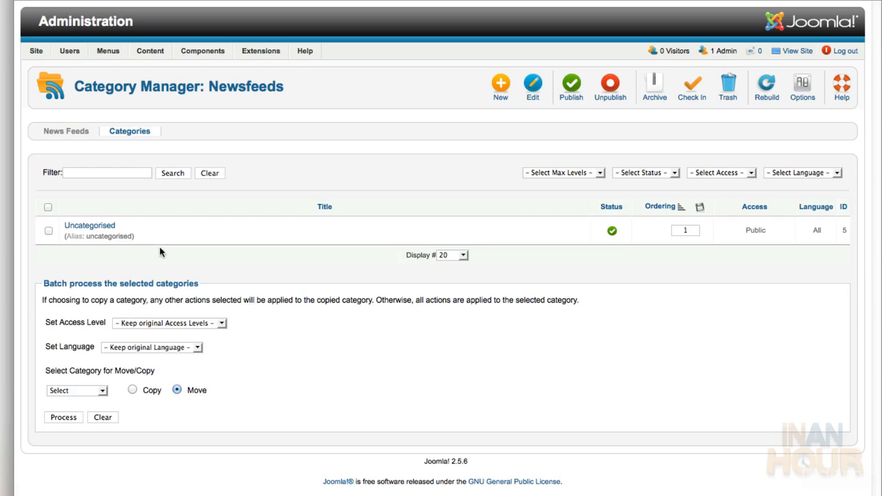
{"action": "left_click", "coordinate": [67, 131]}
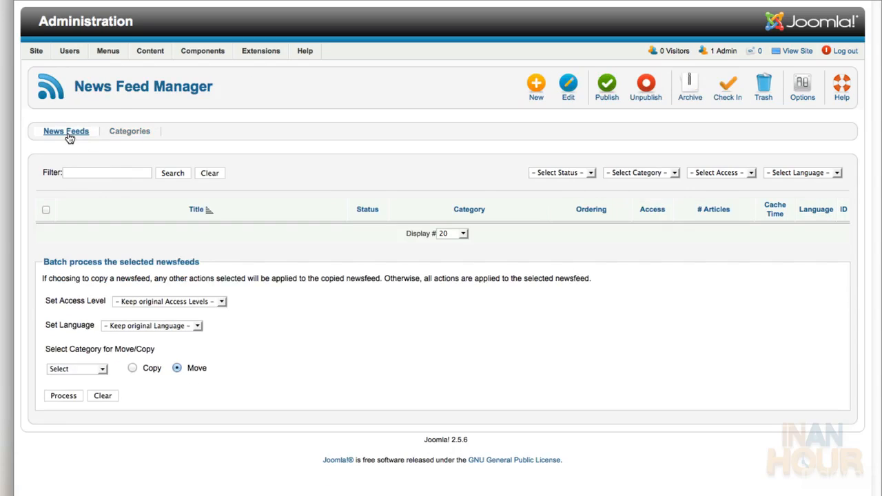
Create a 'Newsfeed' feed in Uncategorised with the pasted Joomla security feed URL, and save it
{"action": "left_click", "coordinate": [535, 88]}
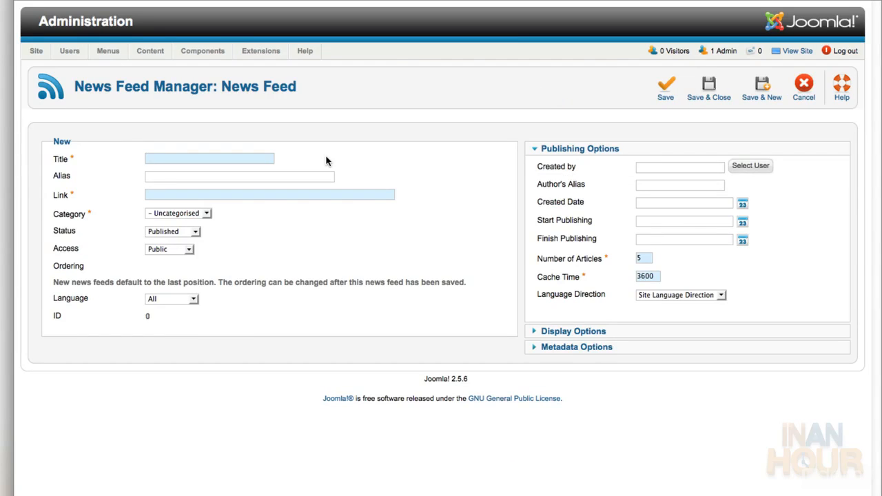
{"action": "key", "text": "Tab"}
{"action": "type", "text": "Newsfeed"}
{"action": "key", "text": "Tab"}
{"action": "key", "text": "Tab"}
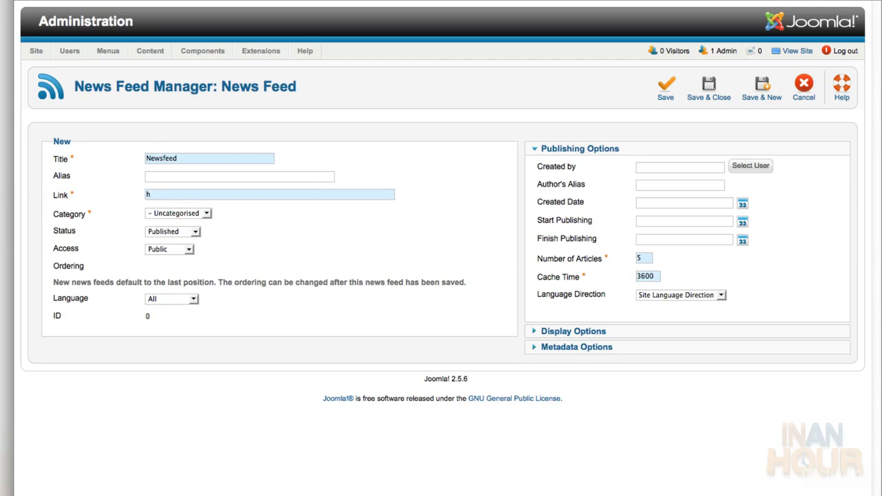
{"action": "key", "text": "BackSpace"}
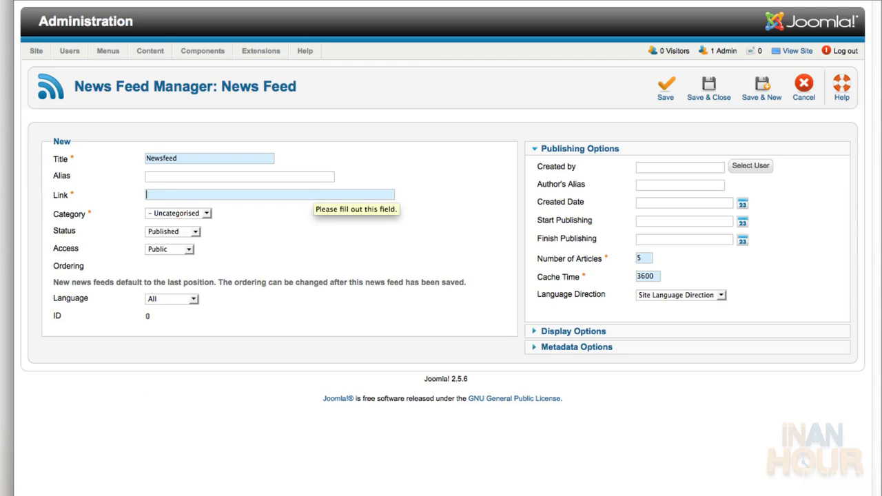
{"action": "type", "text": "http://feeds.joomla.org/JoomlaSecurityNews"}
{"action": "left_click", "coordinate": [493, 263]}
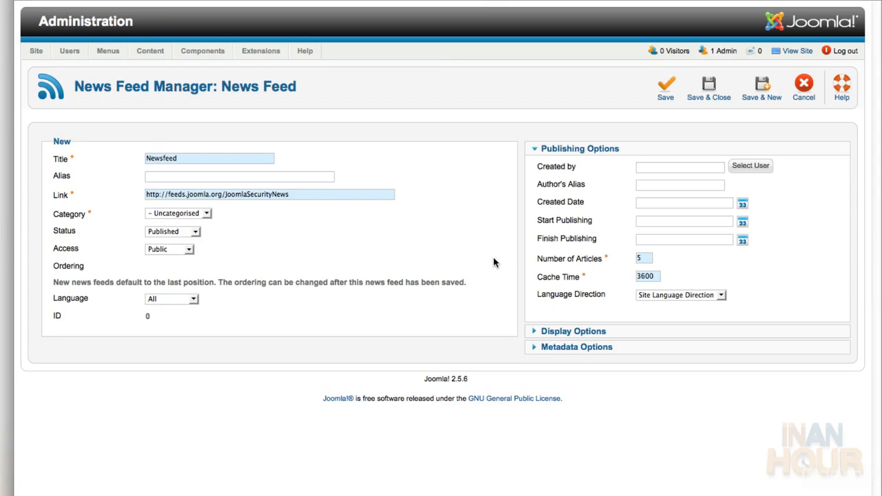
{"action": "left_click", "coordinate": [205, 215]}
{"action": "left_click", "coordinate": [201, 224]}
{"action": "left_click", "coordinate": [308, 214]}
{"action": "left_click", "coordinate": [713, 96]}
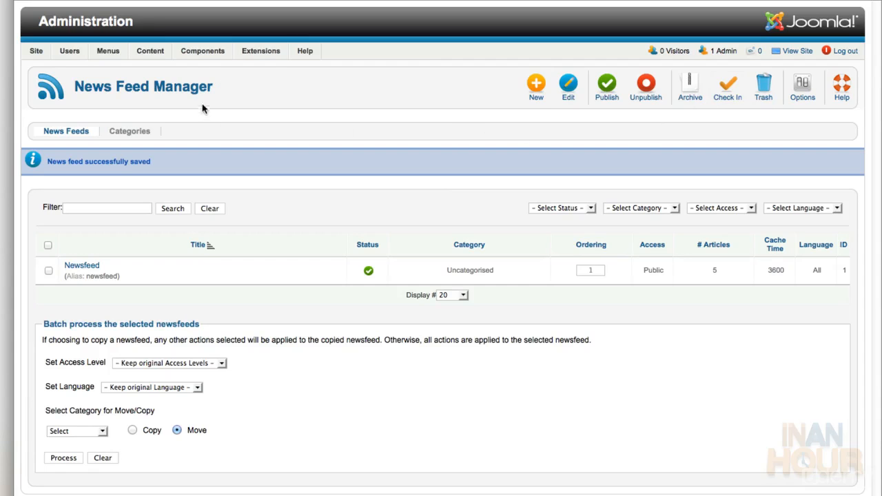
Open the Contacts manager, glance at its categories, and start a new contact named 'Contact Us'
{"action": "mouse_move", "coordinate": [203, 51]}
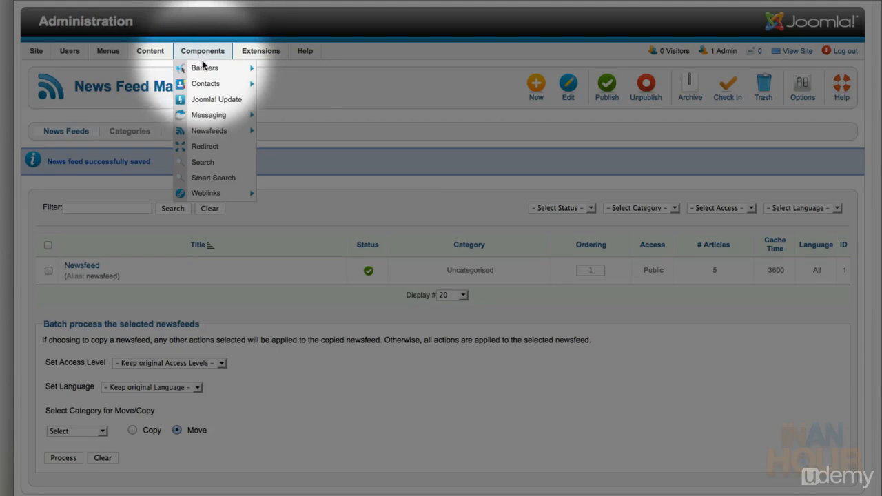
{"action": "mouse_move", "coordinate": [199, 73]}
{"action": "left_click", "coordinate": [199, 84]}
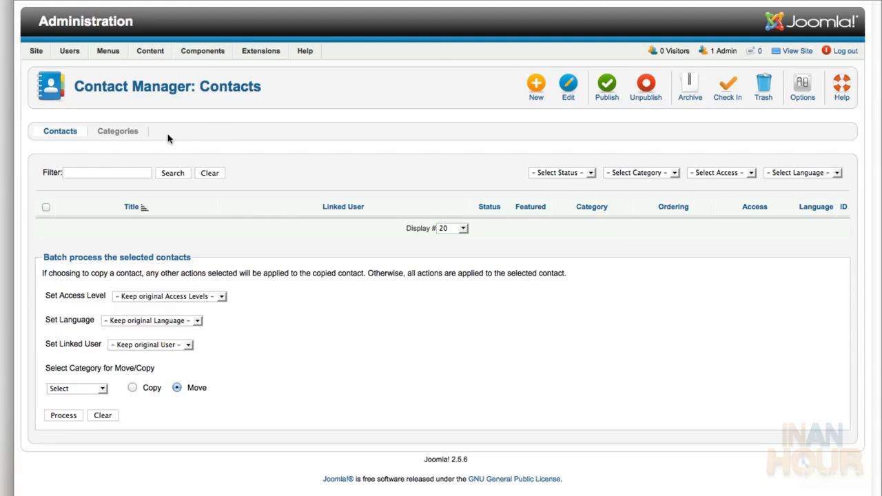
{"action": "left_click", "coordinate": [126, 134]}
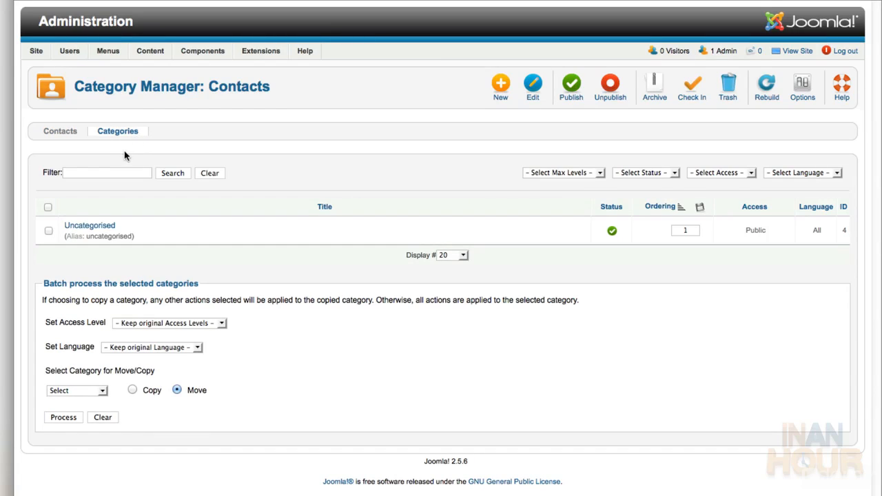
{"action": "left_click", "coordinate": [61, 135]}
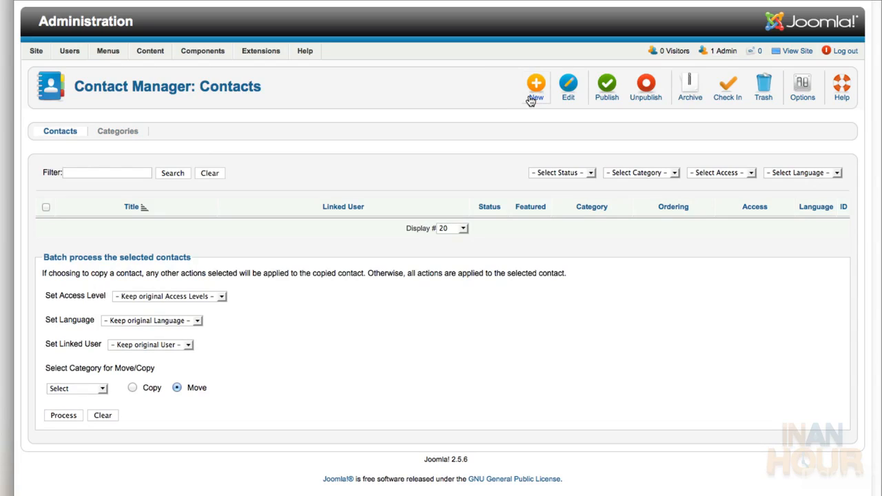
{"action": "left_click", "coordinate": [535, 88]}
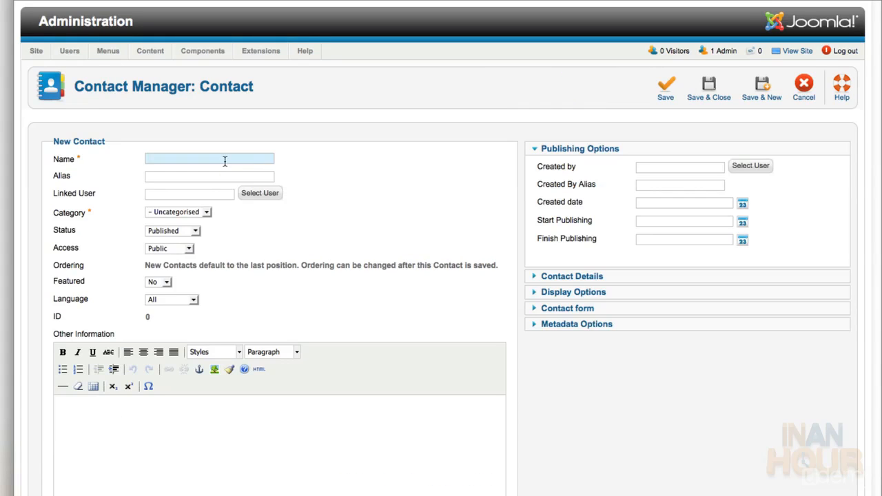
{"action": "type", "text": "Contact Us"}
Fill in the contact's no-reply e-mail and postal address details, with country Canada
{"action": "left_click", "coordinate": [583, 279]}
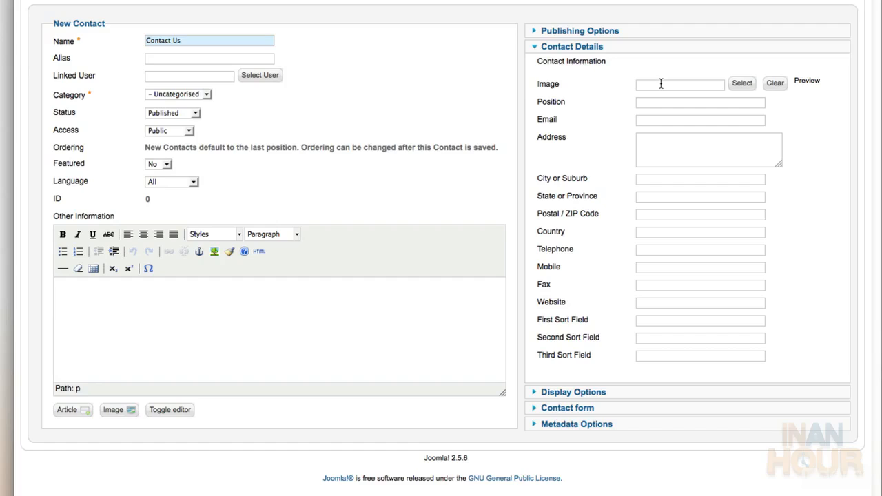
{"action": "left_click", "coordinate": [660, 121]}
{"action": "type", "text": "no-re"}
{"action": "key", "text": "Tab"}
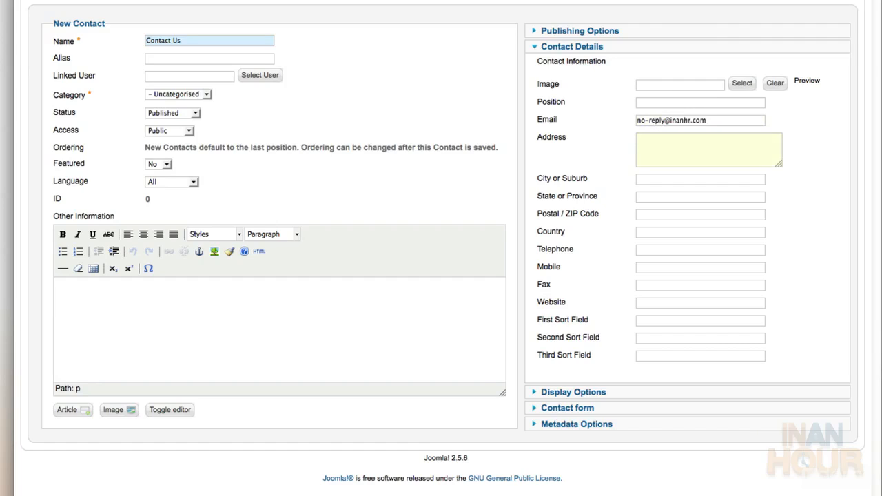
{"action": "type", "text": "1"}
{"action": "type", "text": "4 5th St"}
{"action": "key", "text": "Tab"}
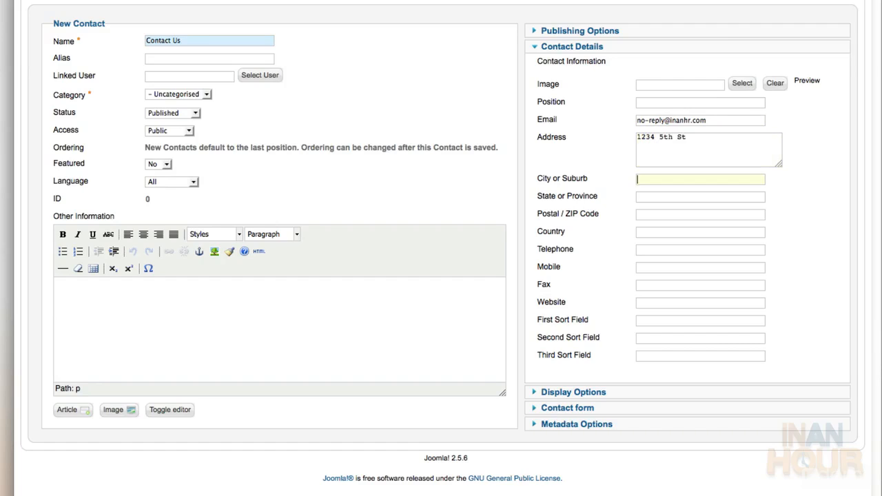
{"action": "type", "text": "This Place"}
{"action": "key", "text": "Tab"}
{"action": "type", "text": "Some"}
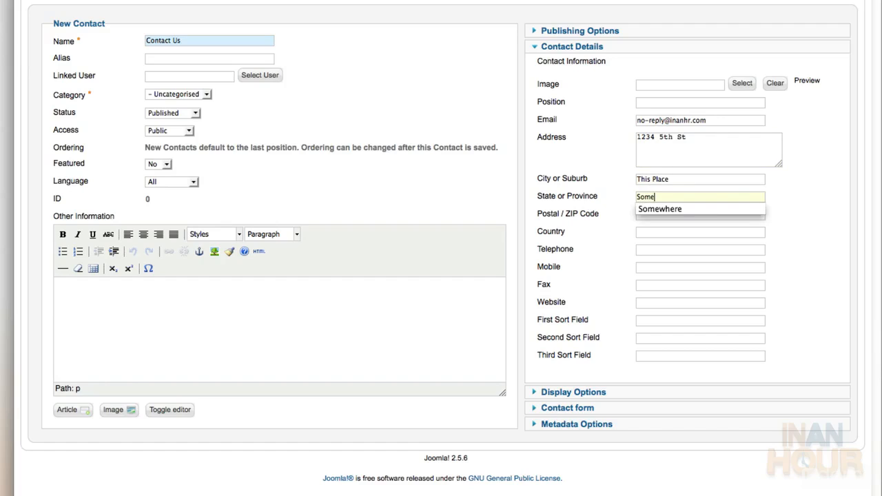
{"action": "left_click", "coordinate": [696, 209]}
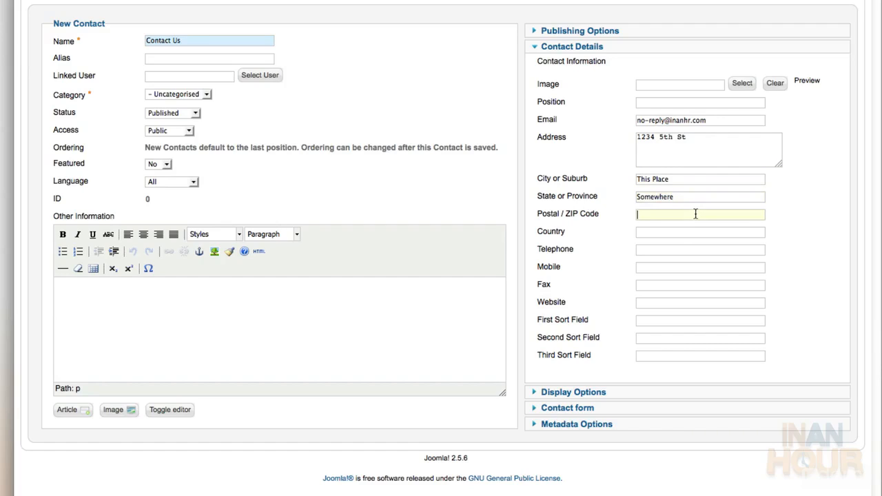
{"action": "type", "text": "T"}
{"action": "left_click", "coordinate": [695, 222]}
{"action": "key", "text": "Tab"}
{"action": "type", "text": "Canada"}
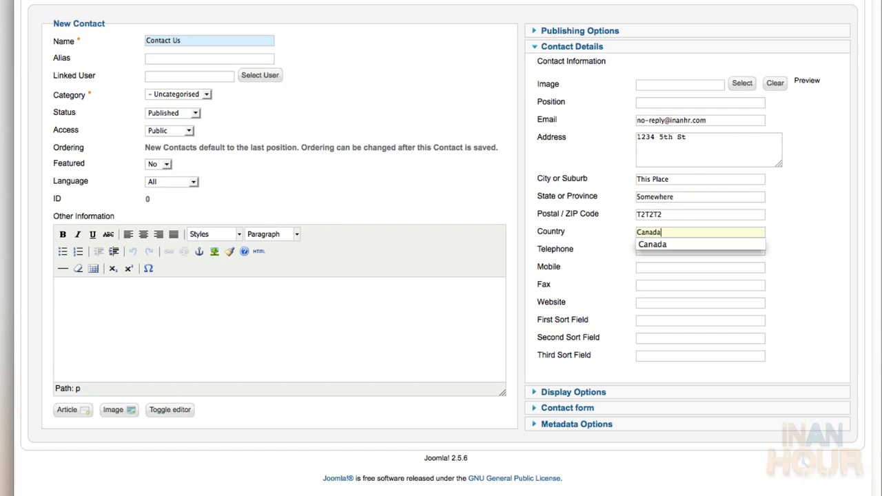
Enter the contact's telephone, mobile and fax numbers, then save the contact
{"action": "key", "text": "Tab"}
{"action": "type", "text": "55"}
{"action": "key", "text": "Down"}
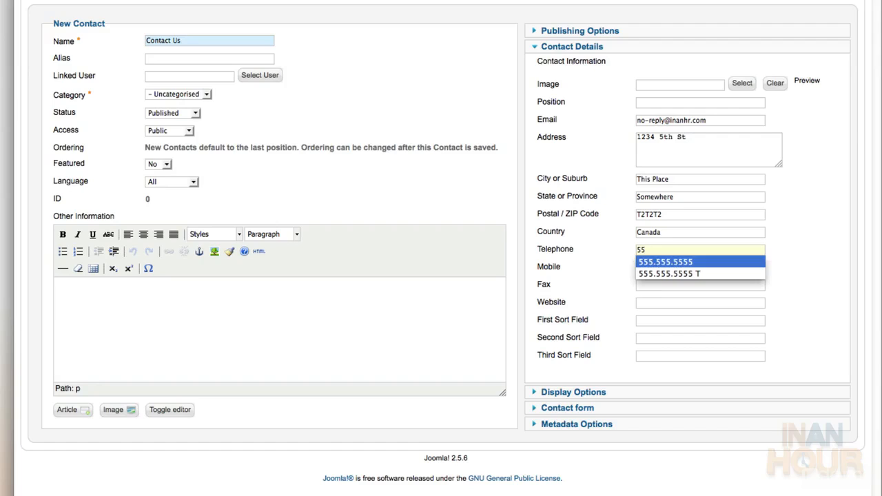
{"action": "key", "text": "Down"}
{"action": "key", "text": "Return"}
{"action": "key", "text": "Tab"}
{"action": "type", "text": "55"}
{"action": "key", "text": "Down"}
{"action": "key", "text": "Down"}
{"action": "key", "text": "Return"}
{"action": "key", "text": "Tab"}
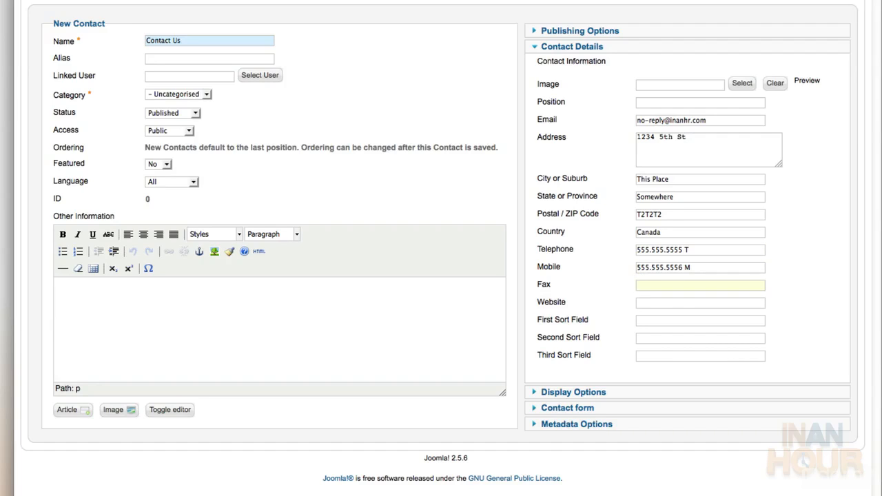
{"action": "type", "text": "55"}
{"action": "key", "text": "Down"}
{"action": "key", "text": "Down"}
{"action": "key", "text": "Return"}
{"action": "key", "text": "Tab"}
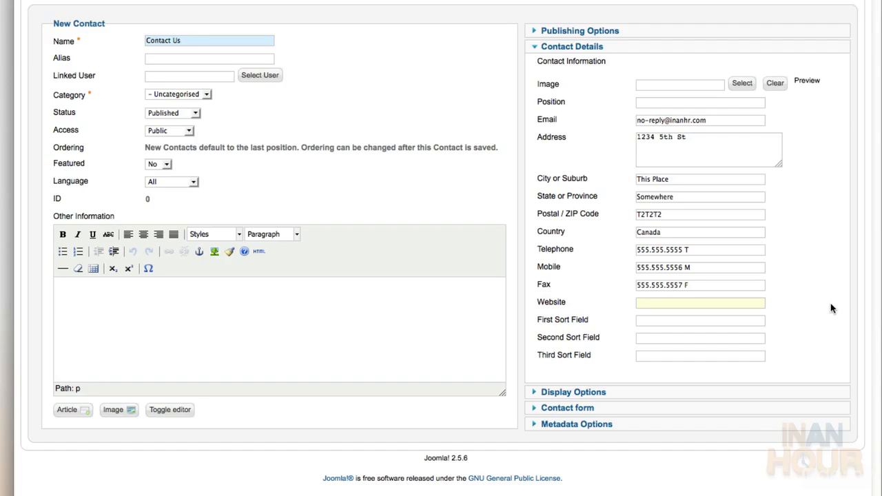
{"action": "left_click", "coordinate": [609, 391]}
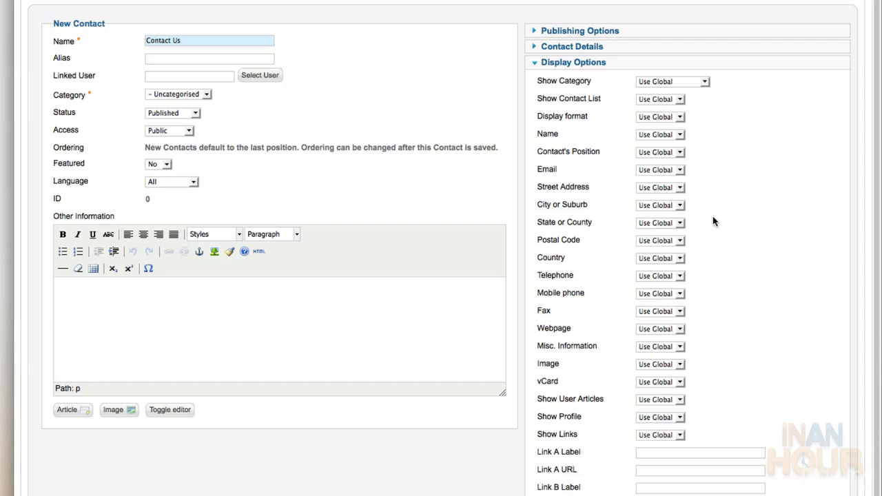
{"action": "scroll", "coordinate": [744, 144], "scroll_direction": "up", "scroll_amount": 4}
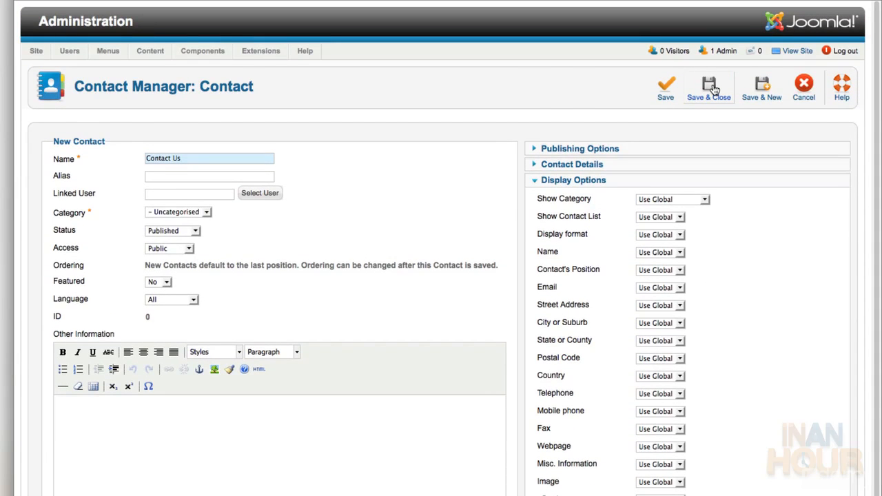
{"action": "left_click", "coordinate": [714, 89]}
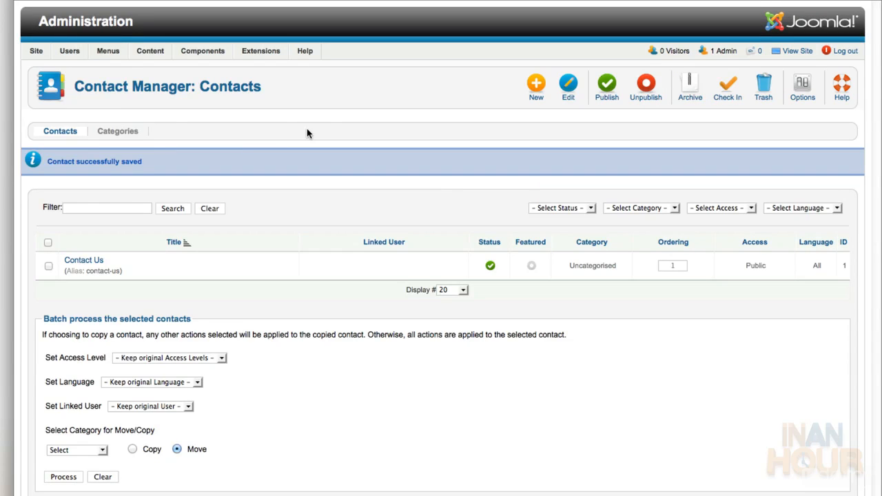
Add a Single News Feed Main Menu item titled 'Newsfeed', linked to the Newsfeed feed, and save
{"action": "mouse_move", "coordinate": [107, 52]}
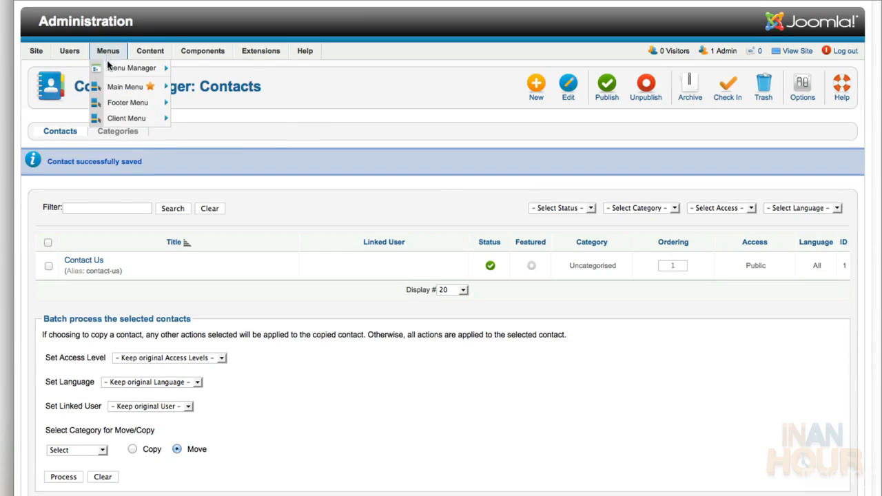
{"action": "left_click", "coordinate": [111, 85]}
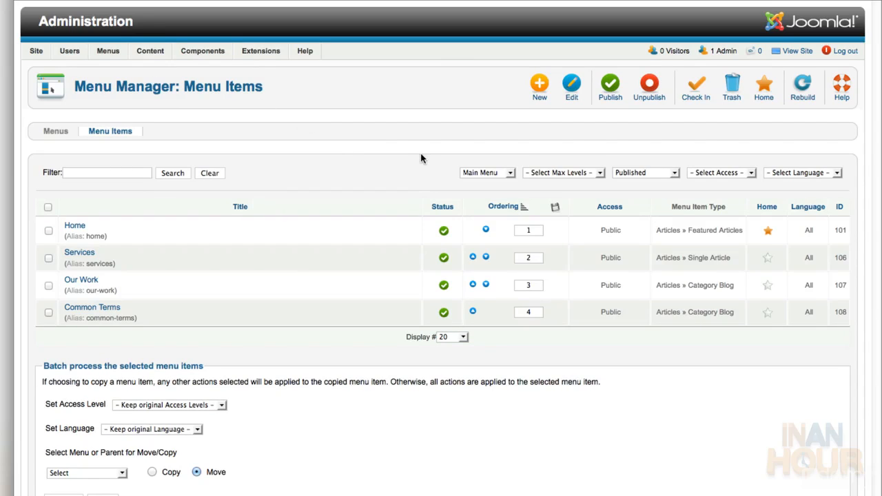
{"action": "left_click", "coordinate": [540, 86]}
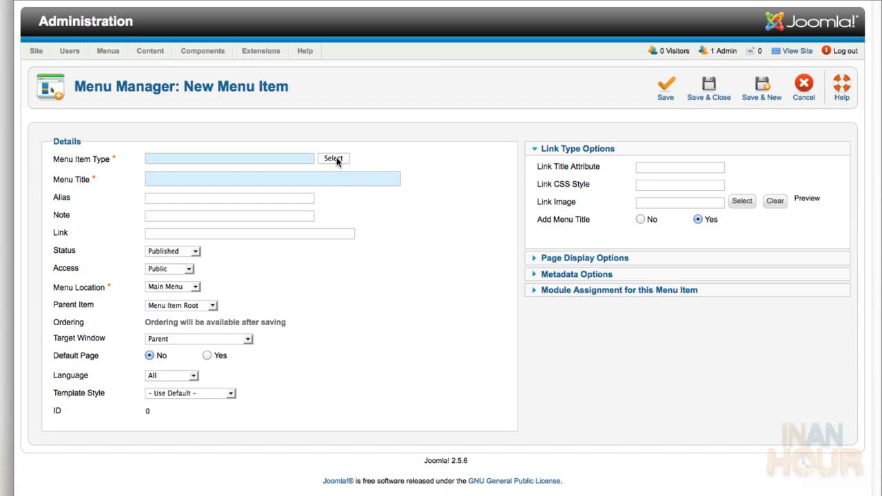
{"action": "left_click", "coordinate": [336, 158]}
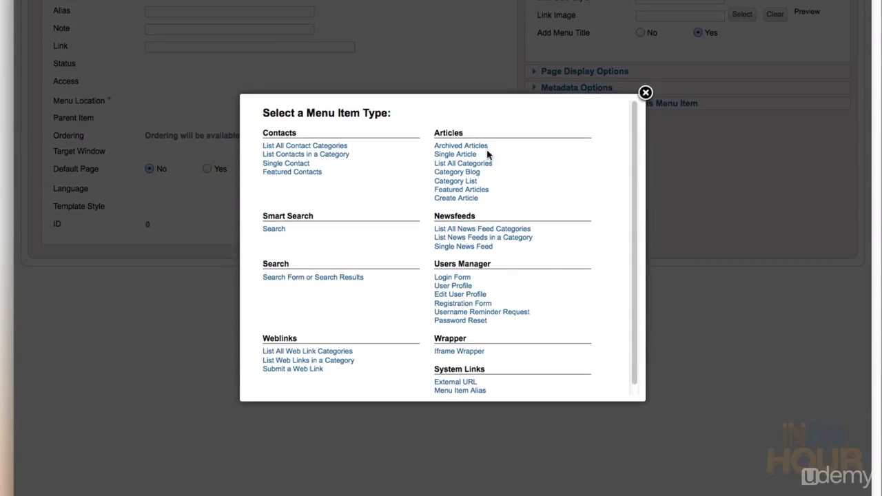
{"action": "left_click", "coordinate": [462, 247]}
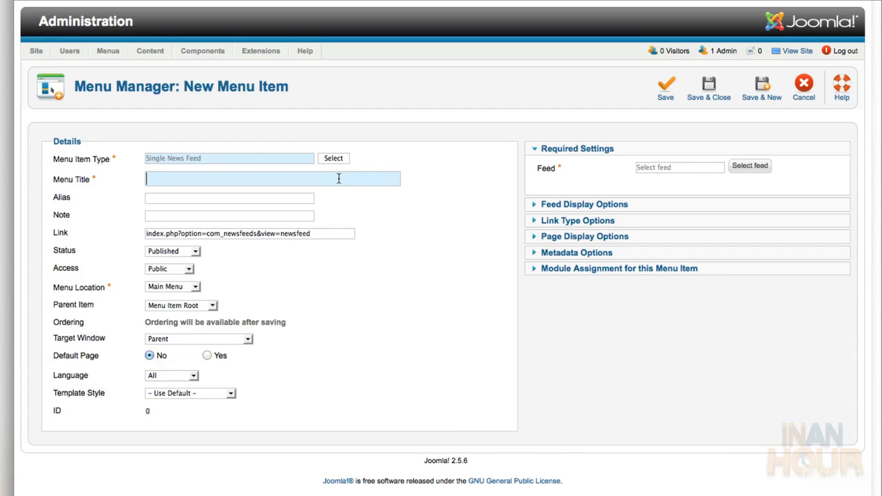
{"action": "type", "text": "New"}
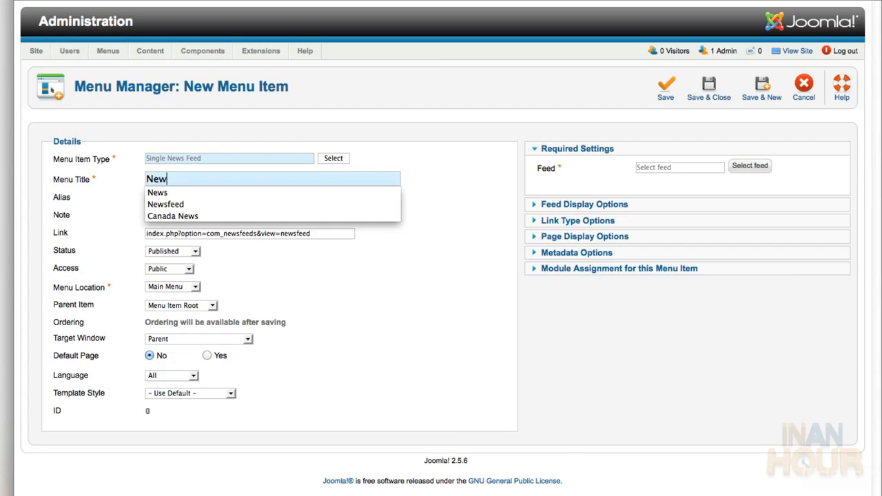
{"action": "type", "text": "sfeed"}
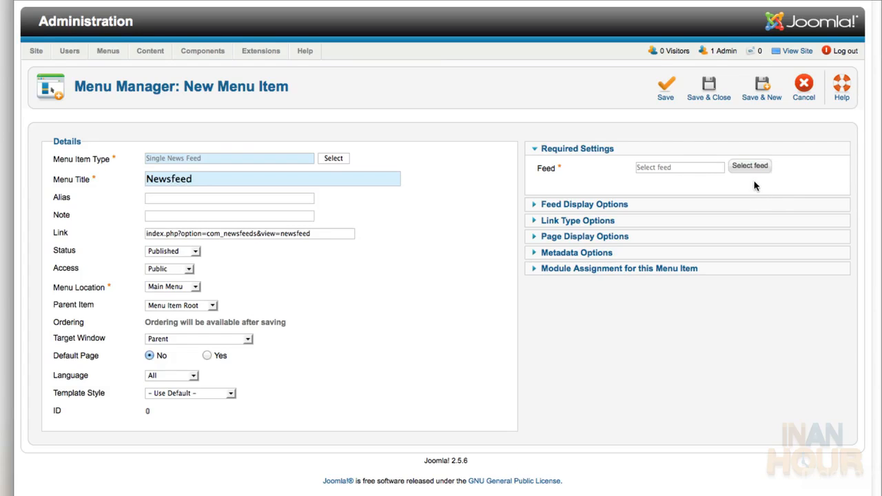
{"action": "left_click", "coordinate": [750, 168]}
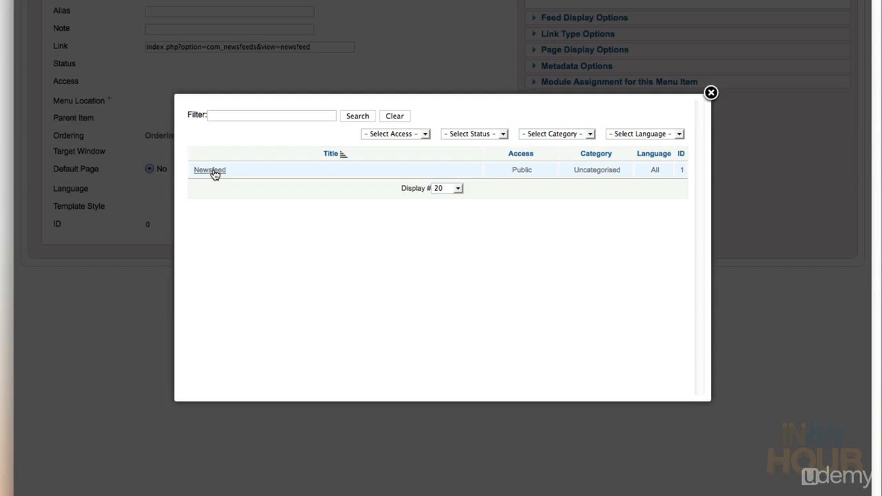
{"action": "left_click", "coordinate": [210, 170]}
{"action": "scroll", "coordinate": [213, 170], "scroll_direction": "up", "scroll_amount": 3}
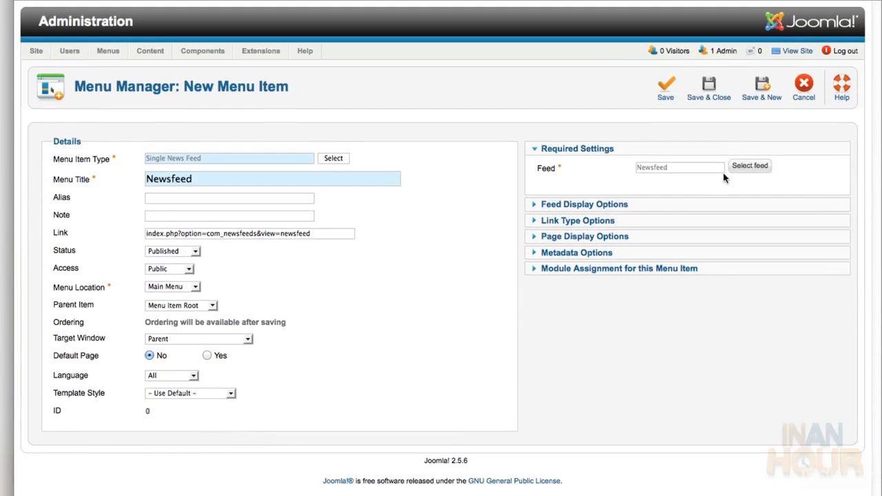
{"action": "left_click", "coordinate": [762, 85]}
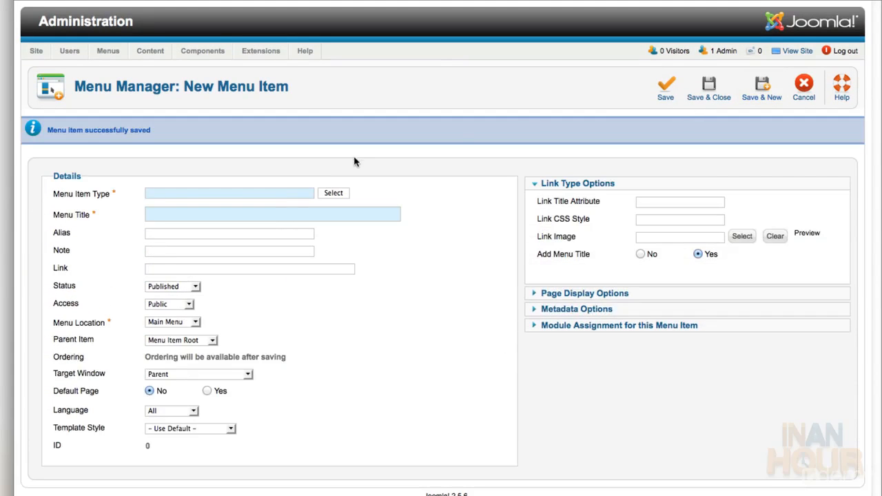
Make the new item a Single Contact titled 'Contact Us', linked to the Contact Us contact, and save
{"action": "left_click", "coordinate": [334, 194]}
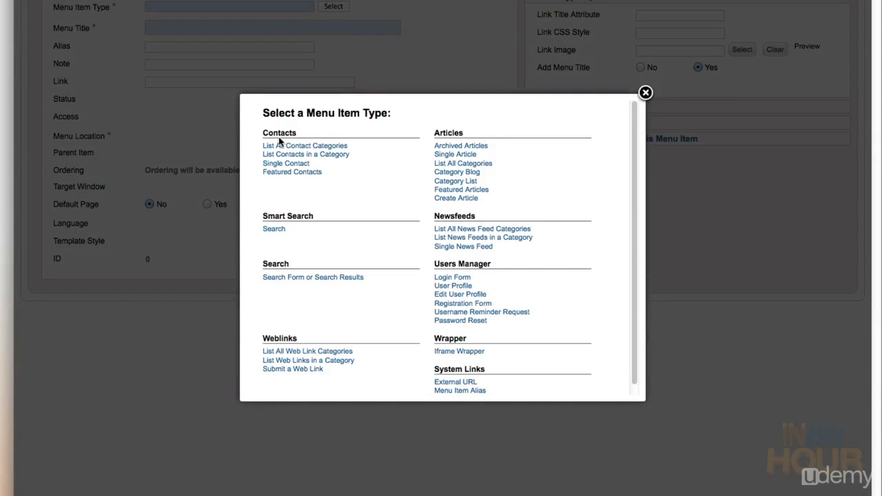
{"action": "left_click", "coordinate": [286, 163]}
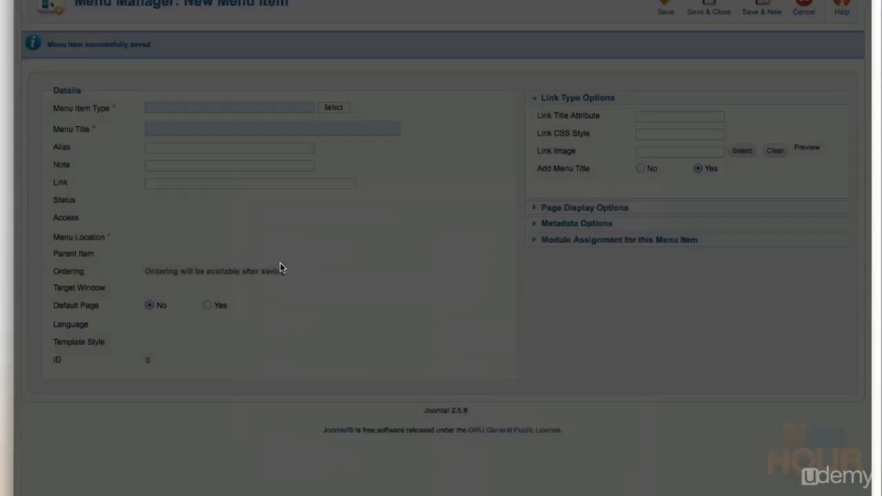
{"action": "left_click", "coordinate": [252, 179]}
{"action": "type", "text": "Conta"}
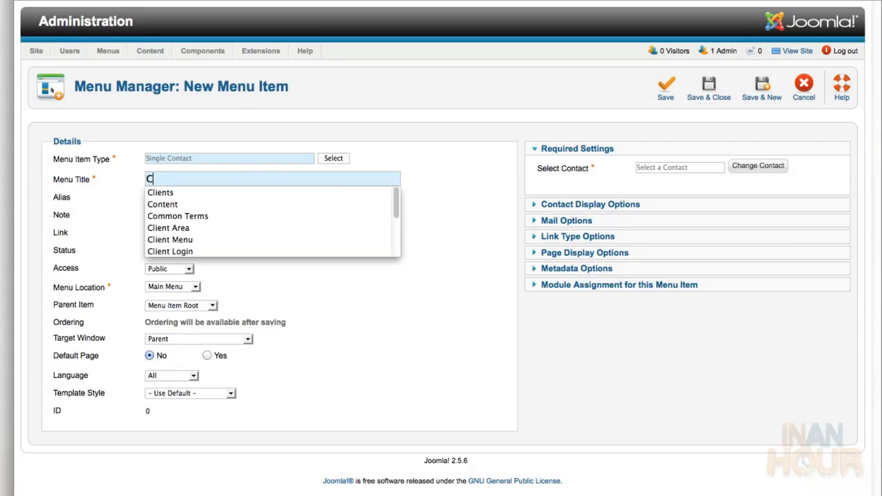
{"action": "type", "text": "c"}
{"action": "key", "text": "Down"}
{"action": "key", "text": "Return"}
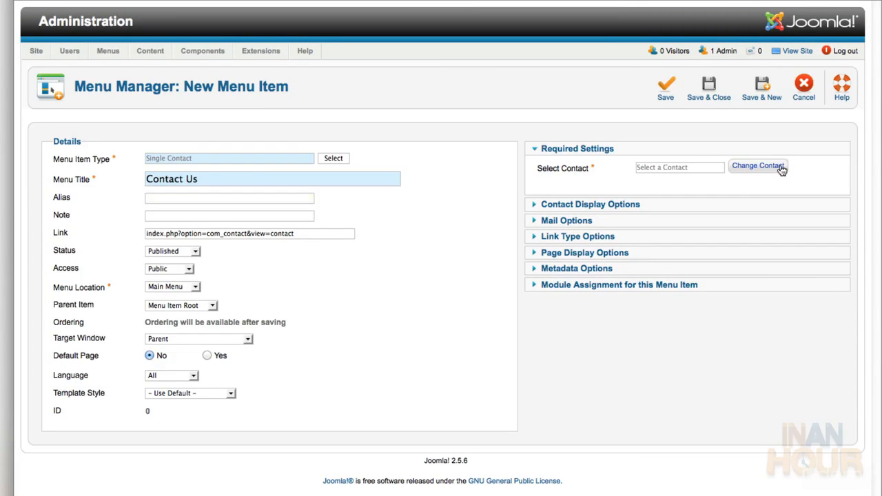
{"action": "left_click", "coordinate": [780, 169]}
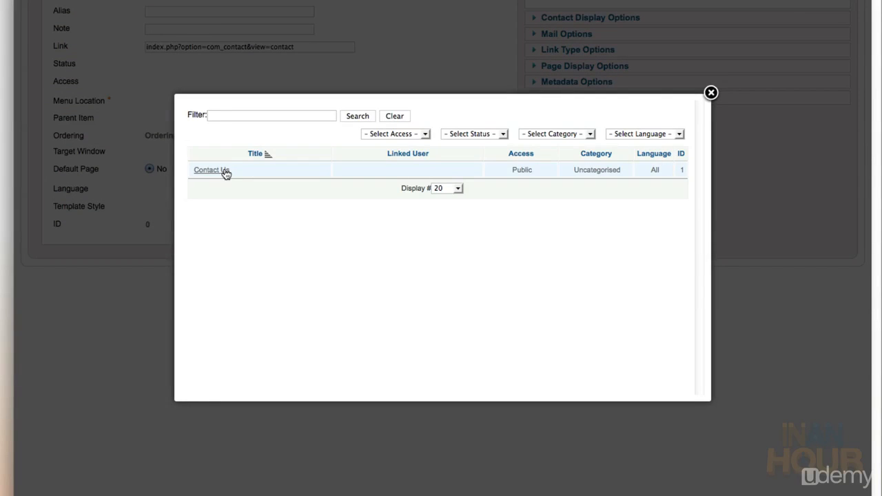
{"action": "left_click", "coordinate": [211, 170]}
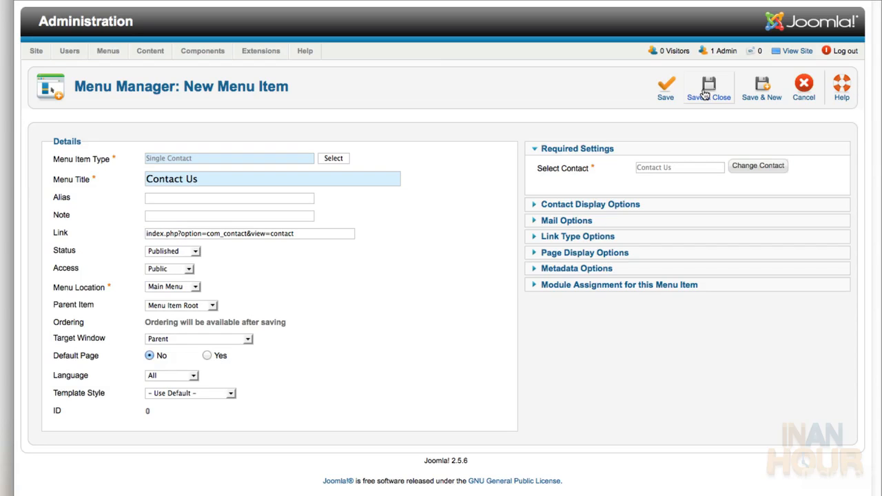
{"action": "left_click", "coordinate": [704, 94]}
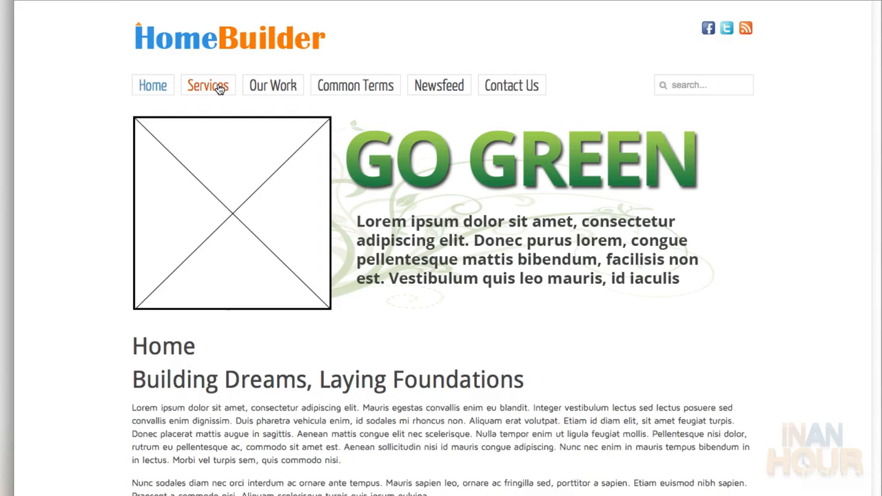
Visit the Services, Our Work, Common Terms, Newsfeed, Contact Us and Home pages on the live site
{"action": "left_click", "coordinate": [219, 90]}
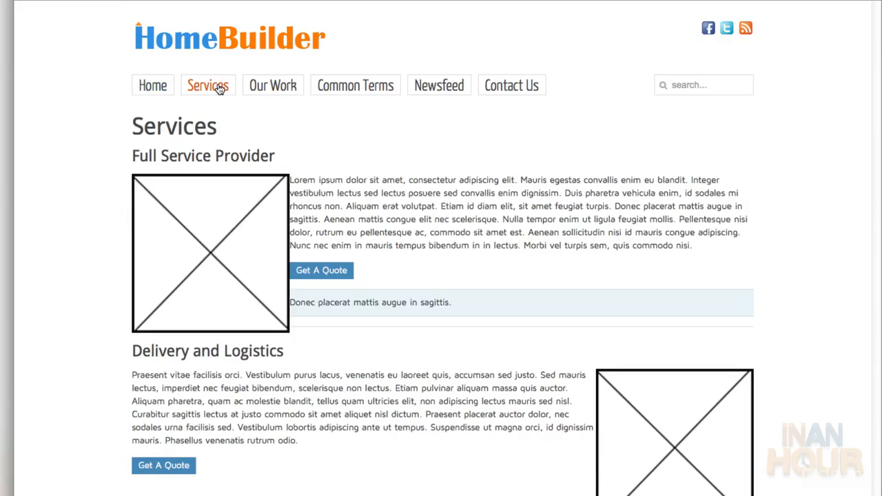
{"action": "left_click", "coordinate": [273, 95]}
{"action": "left_click", "coordinate": [331, 96]}
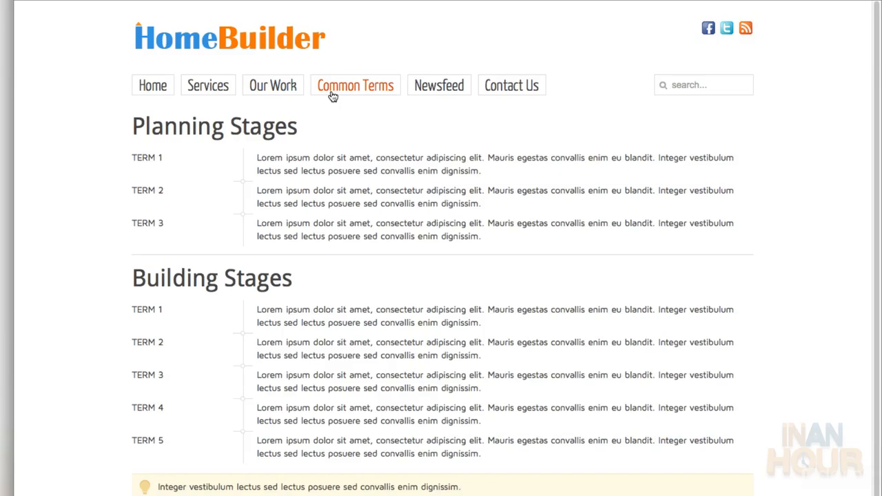
{"action": "left_click", "coordinate": [425, 99]}
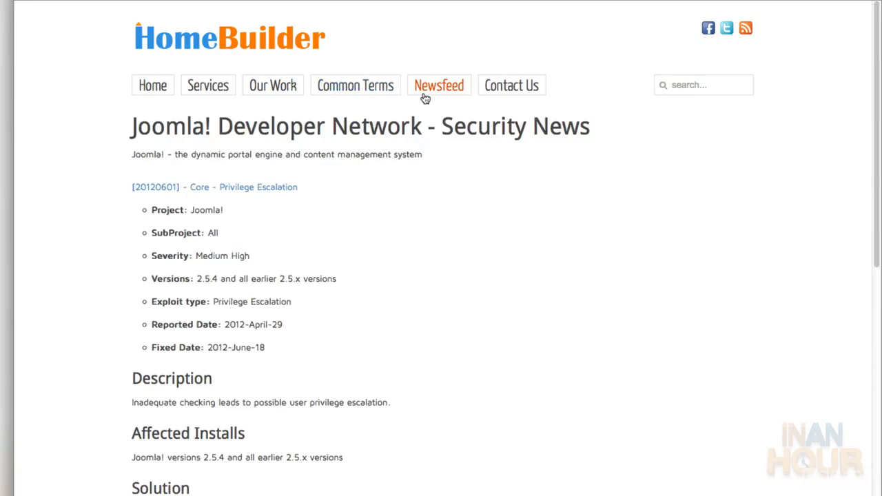
{"action": "left_click", "coordinate": [484, 94]}
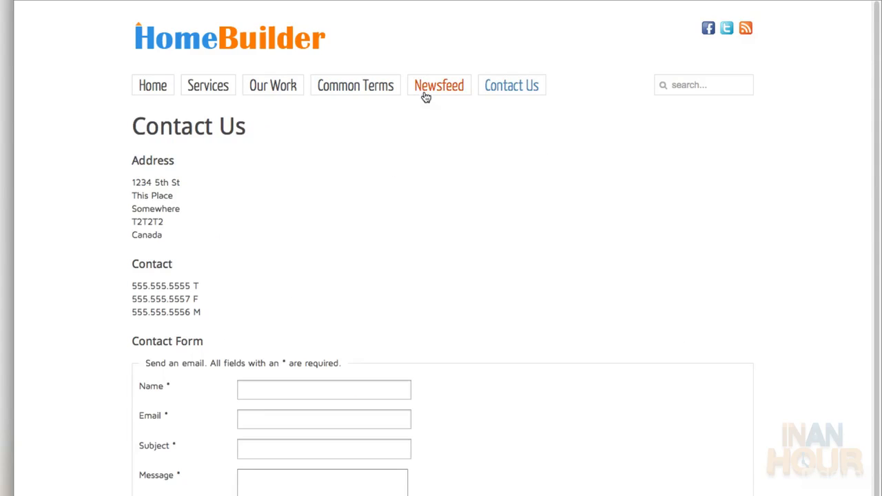
{"action": "left_click", "coordinate": [169, 92]}
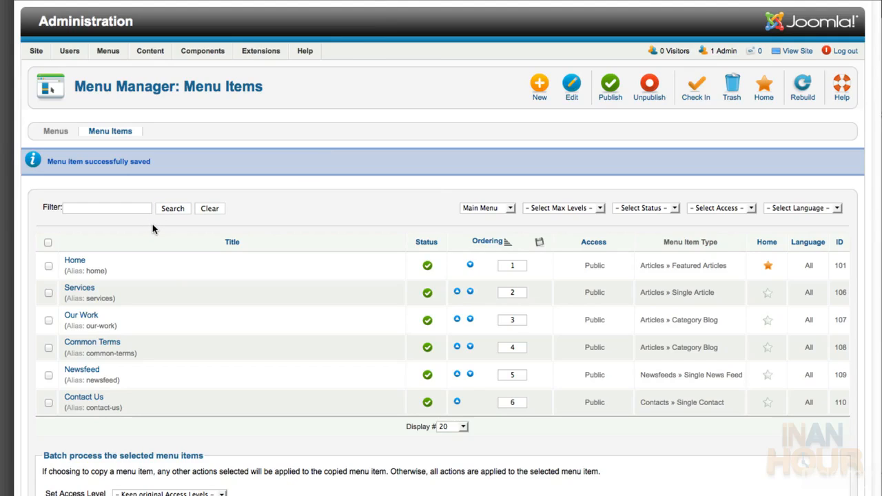
Set Show Page Heading to No on the Home menu item, save it, and reload the site
{"action": "left_click", "coordinate": [68, 262]}
{"action": "scroll", "coordinate": [558, 294], "scroll_direction": "down", "scroll_amount": 5}
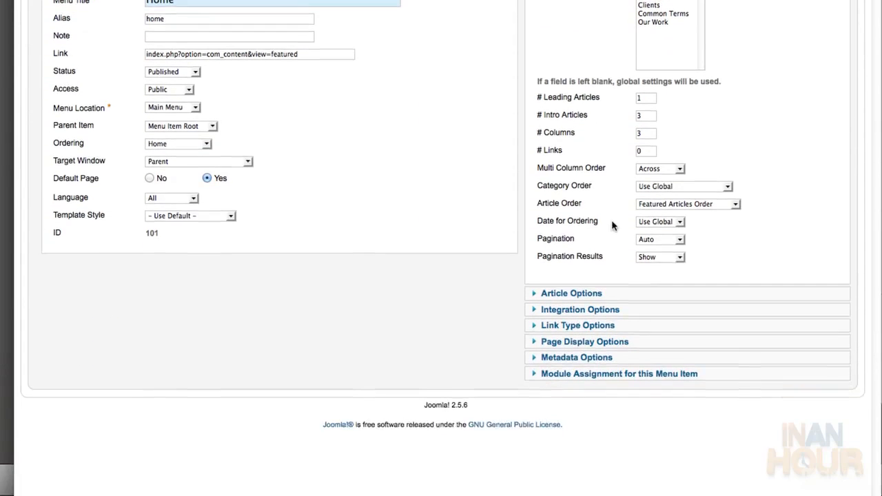
{"action": "left_click", "coordinate": [618, 335]}
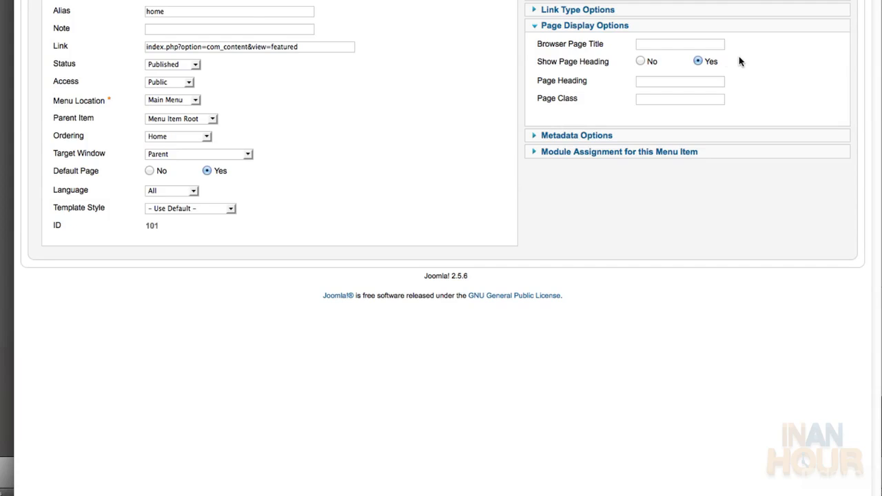
{"action": "left_click", "coordinate": [640, 62]}
{"action": "scroll", "coordinate": [640, 62], "scroll_direction": "up", "scroll_amount": 4}
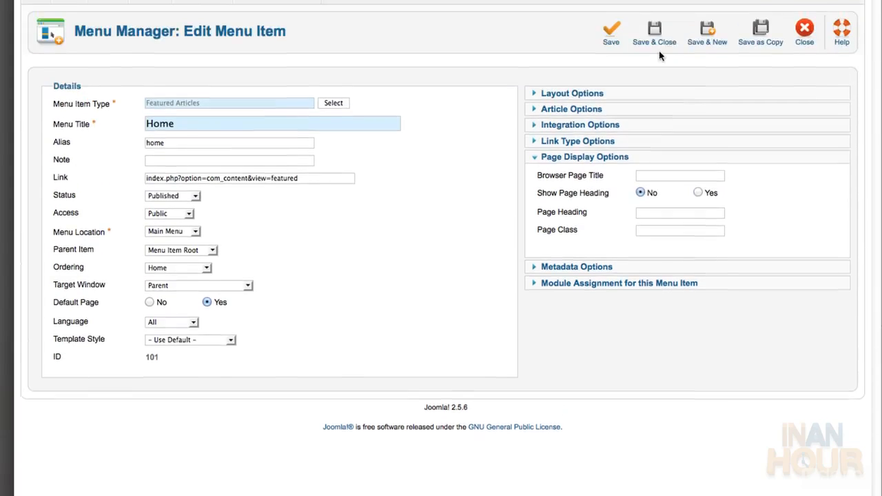
{"action": "scroll", "coordinate": [660, 55], "scroll_direction": "up", "scroll_amount": 2}
{"action": "left_click", "coordinate": [656, 87]}
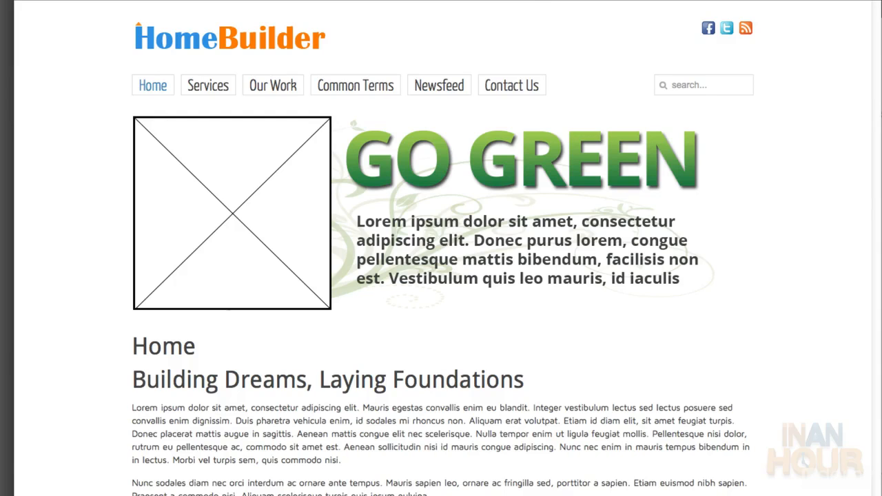
{"action": "key", "text": "super+r"}
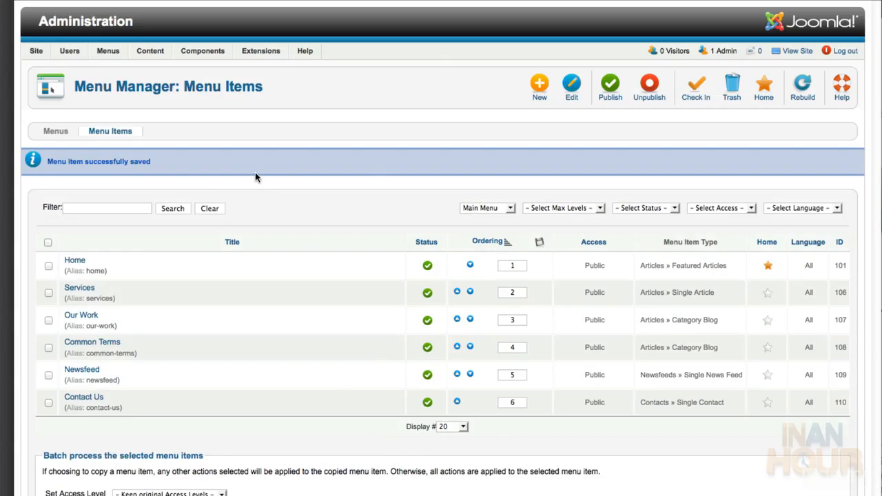
Retitle the Login Form module 'Client Login' and place it in position sidebar-b
{"action": "mouse_move", "coordinate": [261, 54]}
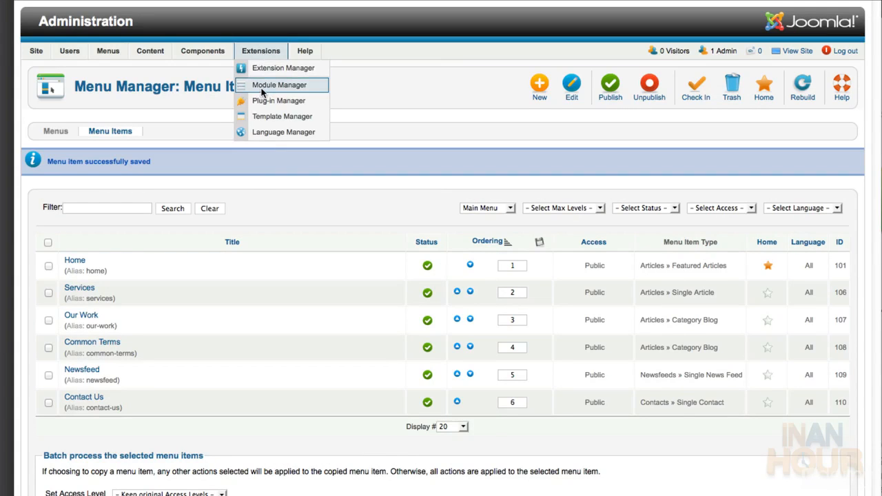
{"action": "left_click", "coordinate": [262, 86]}
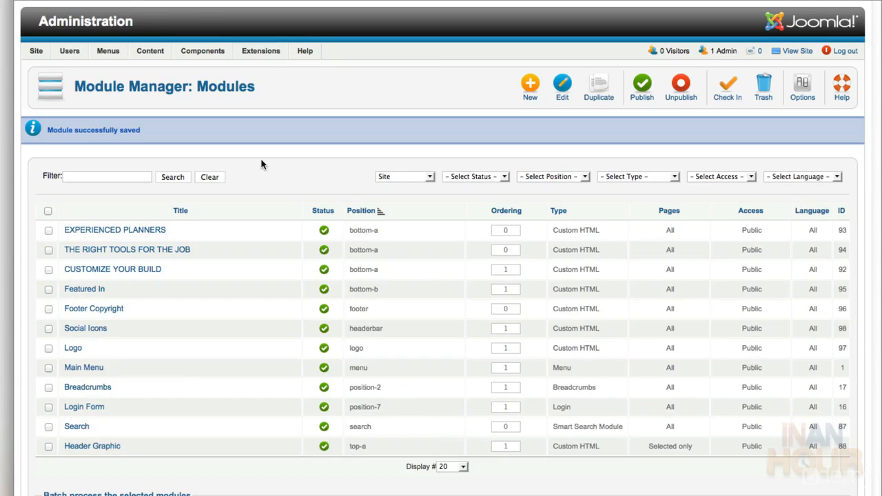
{"action": "left_click", "coordinate": [98, 410]}
{"action": "triple_click", "coordinate": [207, 161]}
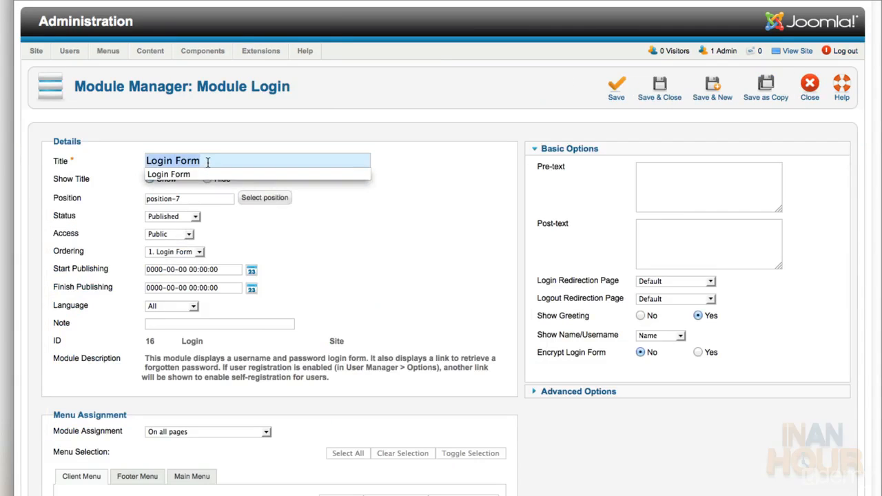
{"action": "type", "text": "Client Login"}
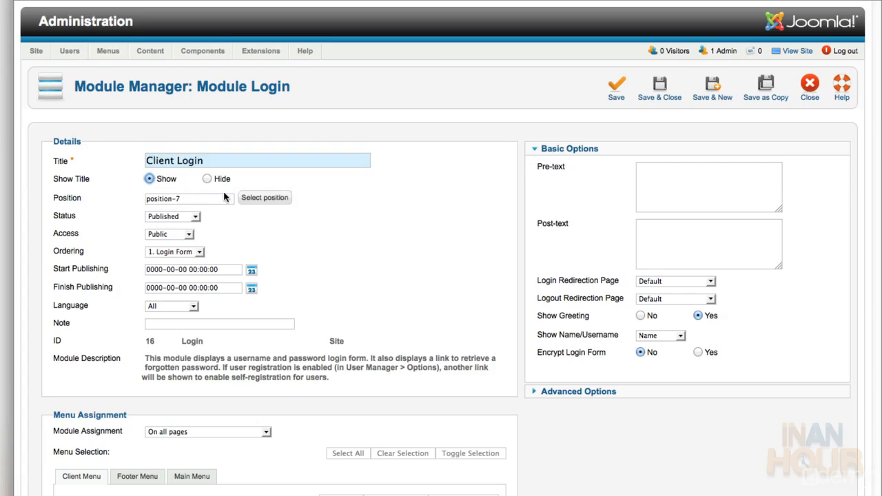
{"action": "left_click", "coordinate": [259, 199]}
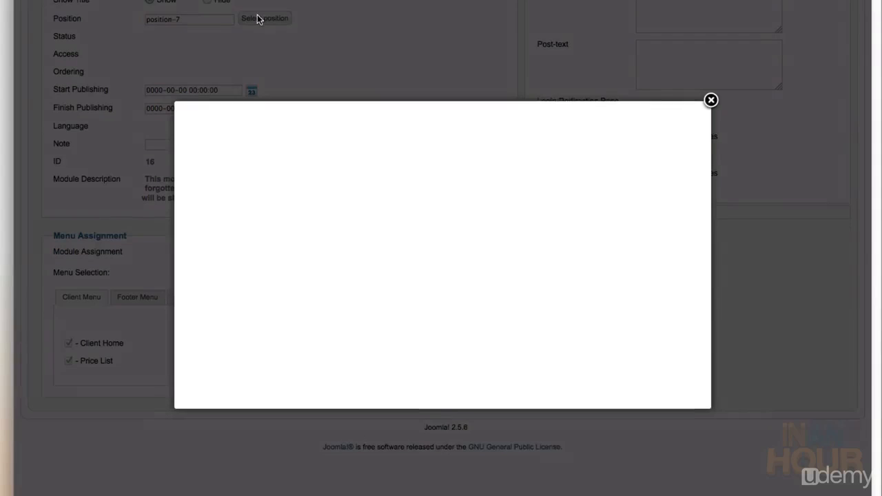
{"action": "scroll", "coordinate": [421, 233], "scroll_direction": "down", "scroll_amount": 10}
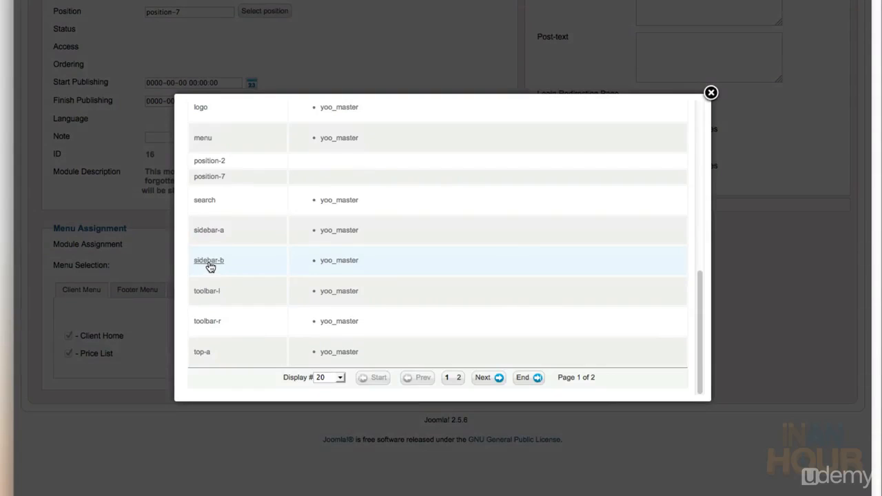
{"action": "left_click", "coordinate": [209, 261]}
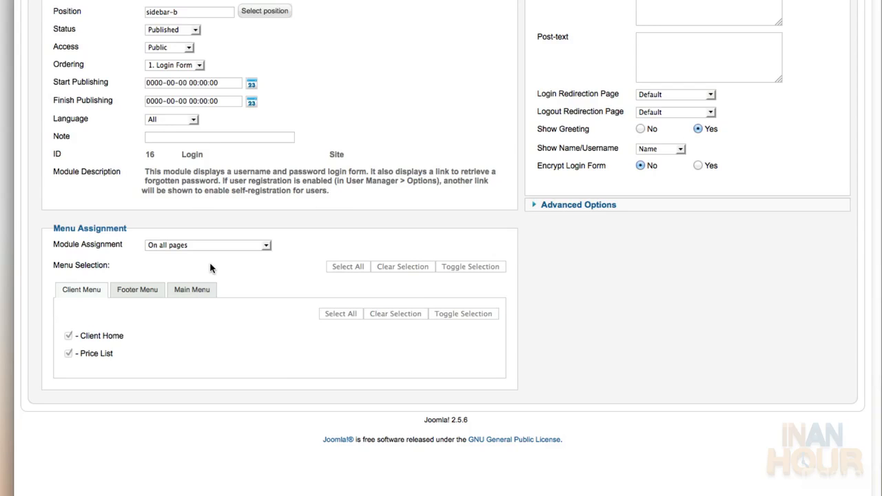
Assign the module only to the Main Menu's Home and Contact Us pages
{"action": "left_click", "coordinate": [266, 248]}
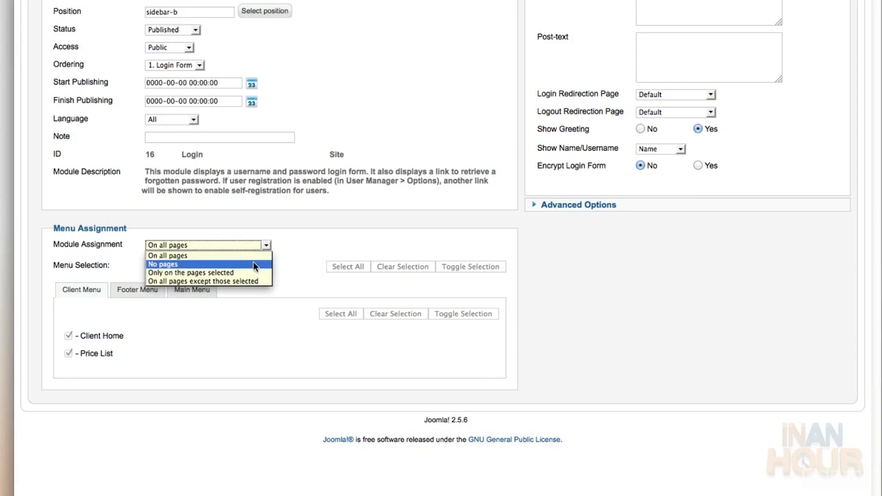
{"action": "left_click", "coordinate": [252, 262]}
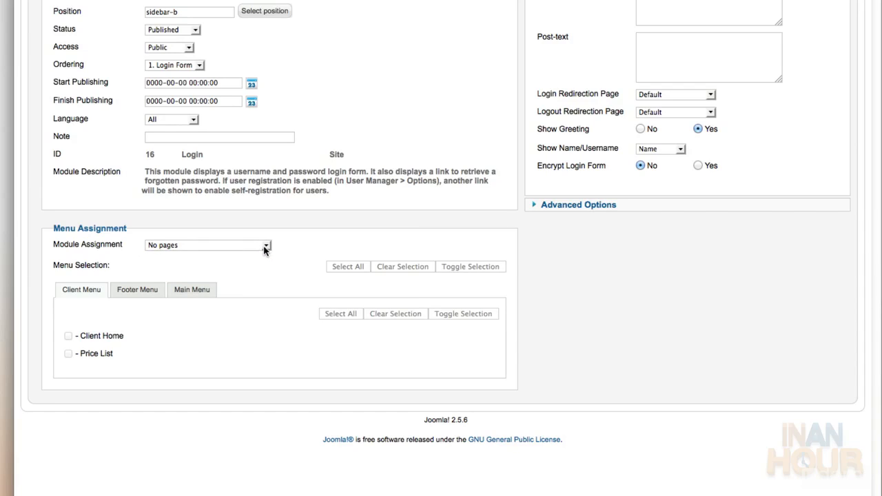
{"action": "left_click", "coordinate": [266, 246]}
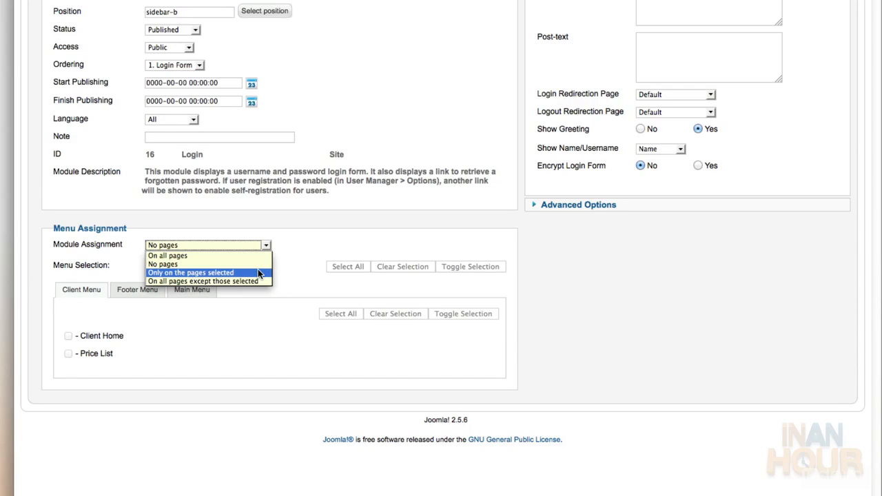
{"action": "left_click", "coordinate": [259, 273]}
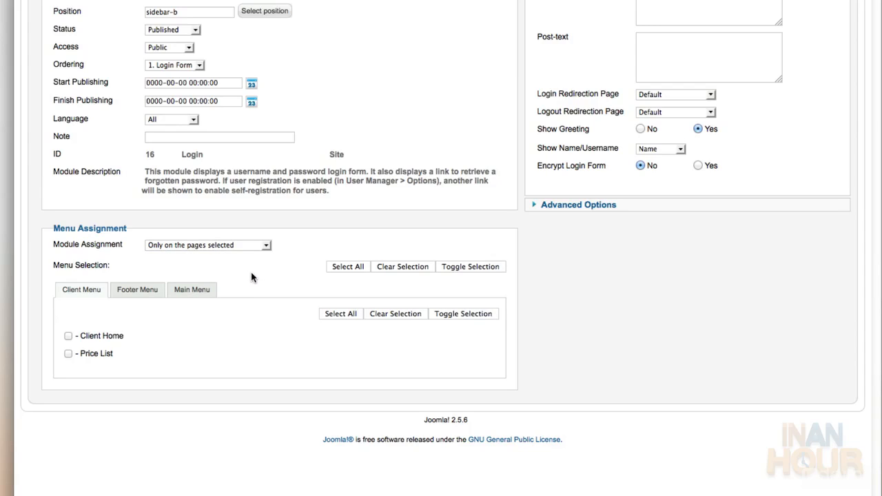
{"action": "left_click", "coordinate": [147, 295]}
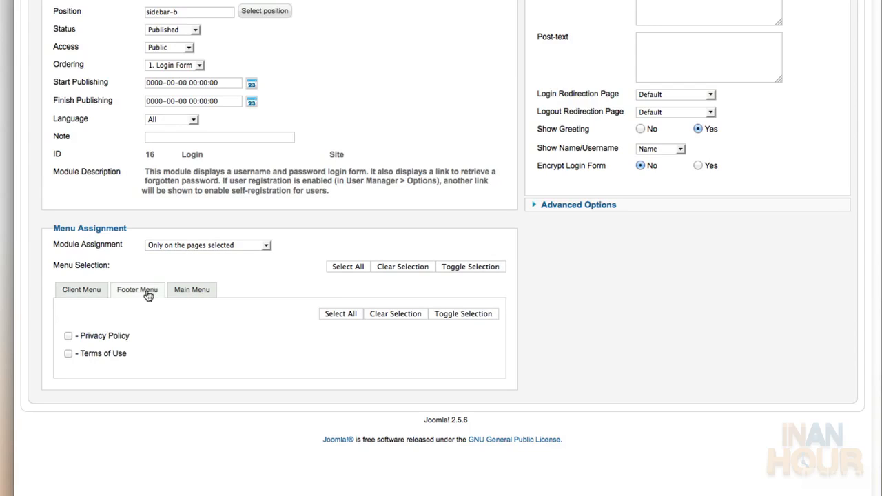
{"action": "left_click", "coordinate": [181, 292]}
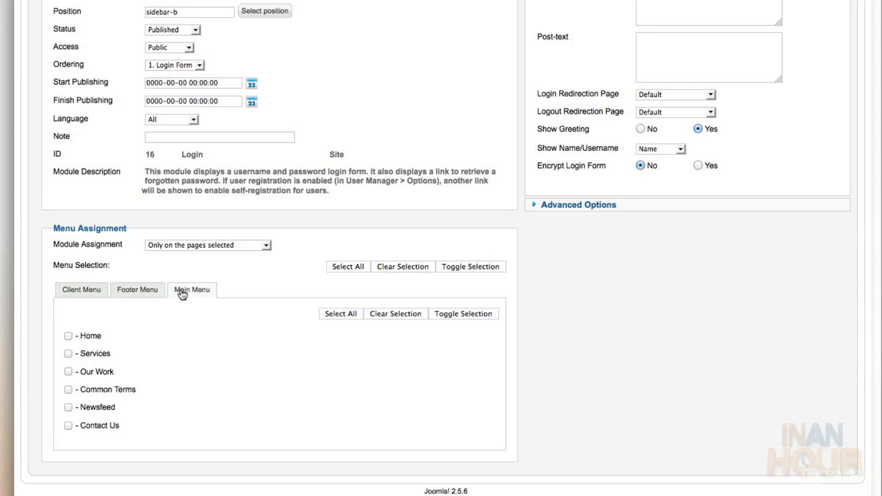
{"action": "left_click", "coordinate": [68, 336]}
{"action": "left_click", "coordinate": [68, 425]}
{"action": "scroll", "coordinate": [223, 411], "scroll_direction": "up", "scroll_amount": 5}
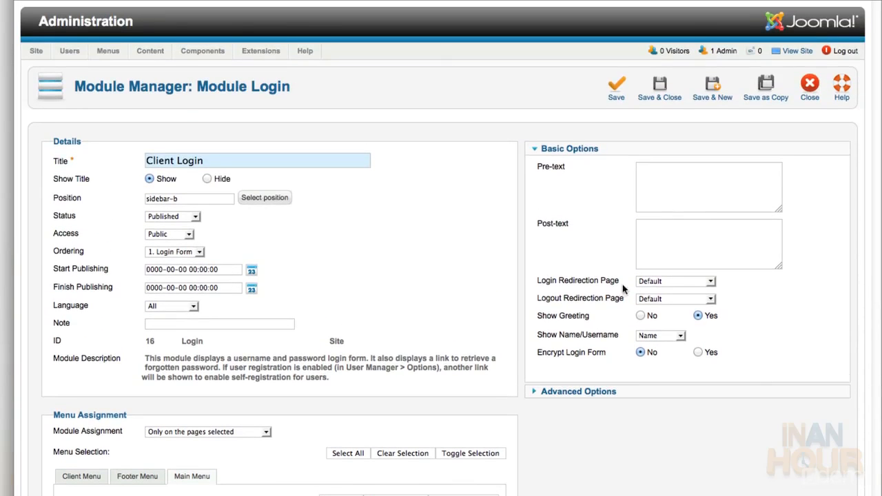
Set the login redirection page to Client Home and the module class suffix to icon-login
{"action": "left_click", "coordinate": [710, 282]}
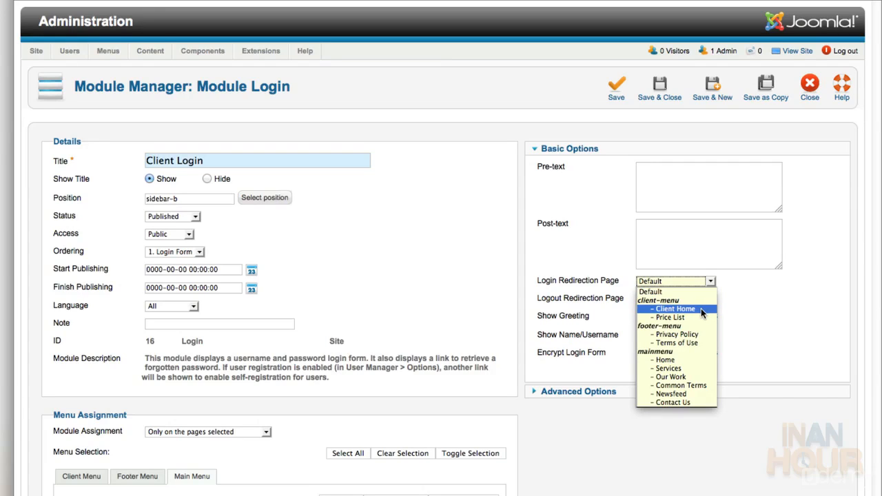
{"action": "left_click", "coordinate": [700, 309]}
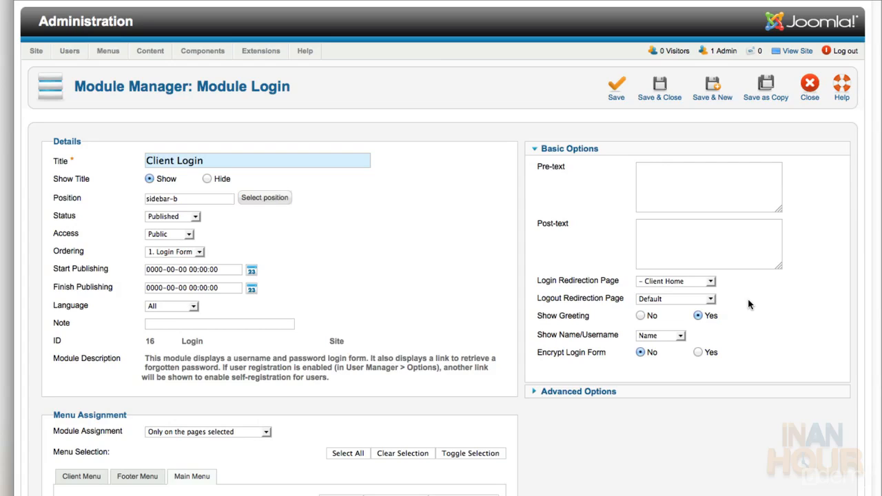
{"action": "left_click", "coordinate": [643, 393]}
{"action": "left_click", "coordinate": [708, 199]}
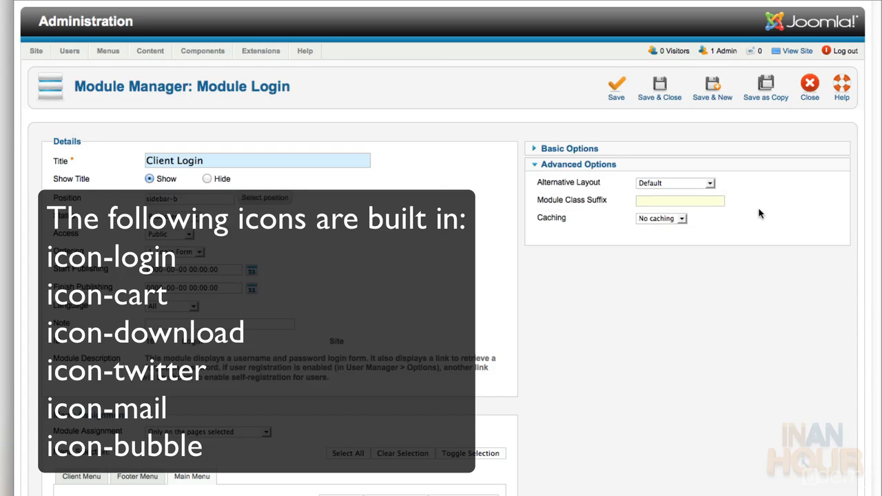
{"action": "key", "text": "Down"}
{"action": "type", "text": "icon"}
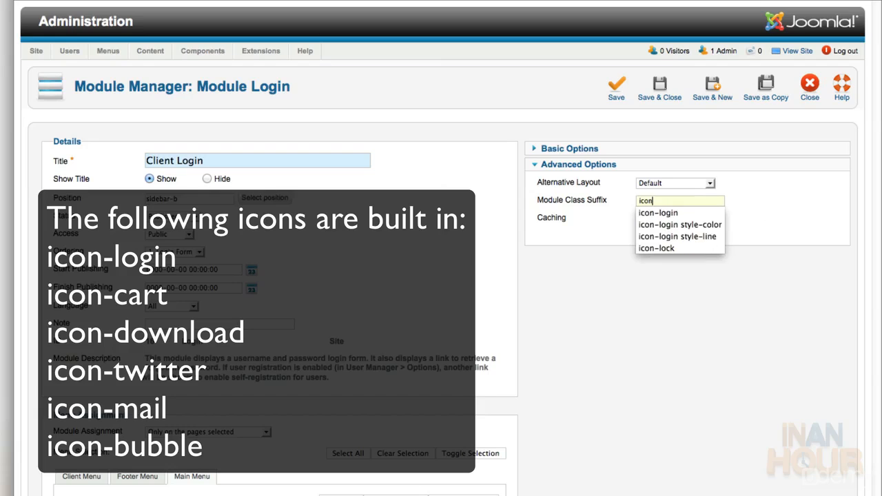
{"action": "key", "text": "Down"}
{"action": "key", "text": "Return"}
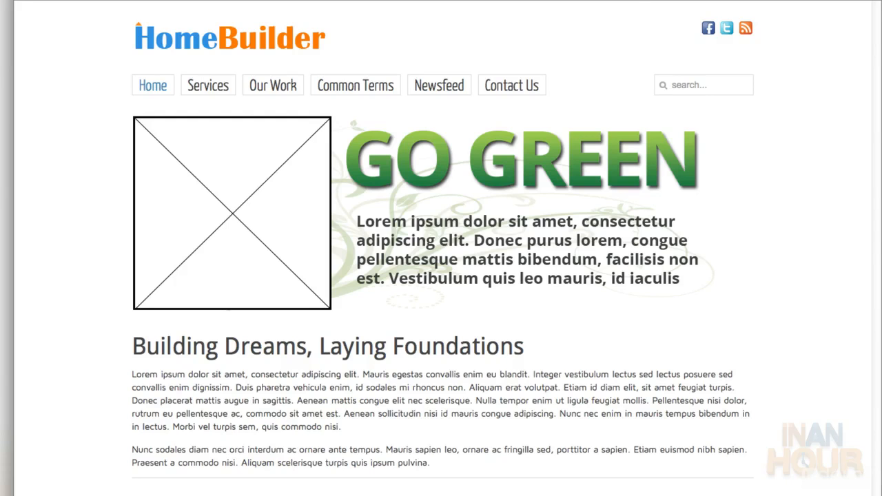
Reload the homepage and scroll to check the Client Login box beside the article
{"action": "key", "text": "super+r"}
{"action": "scroll", "coordinate": [737, 134], "scroll_direction": "down", "scroll_amount": 3}
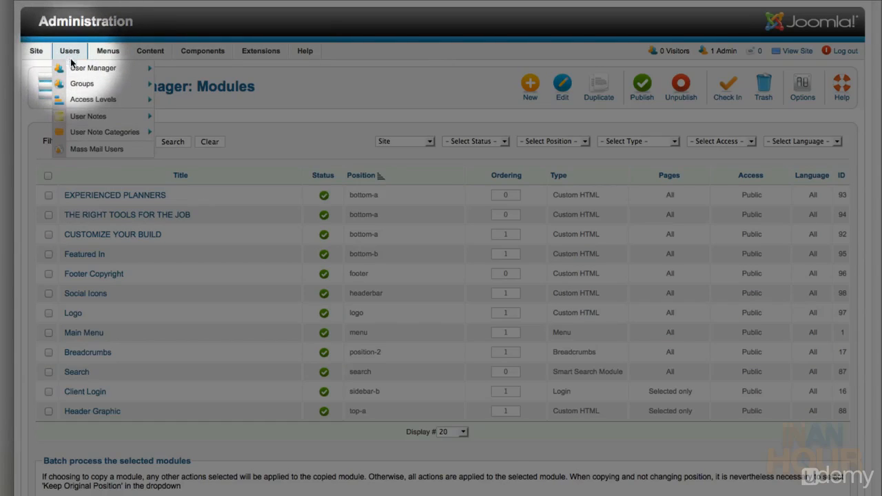
In the User Manager options, set Allow User Registration to No
{"action": "left_click", "coordinate": [92, 68]}
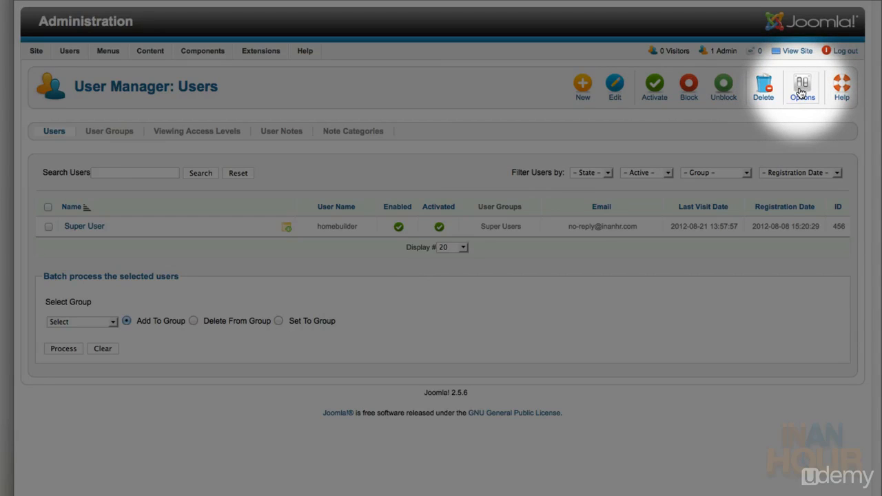
{"action": "left_click", "coordinate": [801, 93]}
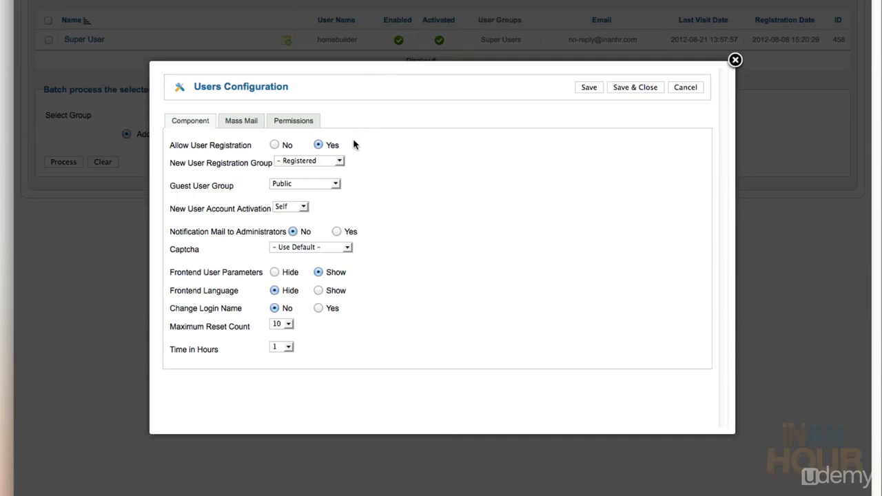
{"action": "left_click", "coordinate": [275, 145]}
Save the registration setting and reload the homepage to confirm the Create an account link is gone
{"action": "left_click", "coordinate": [634, 88]}
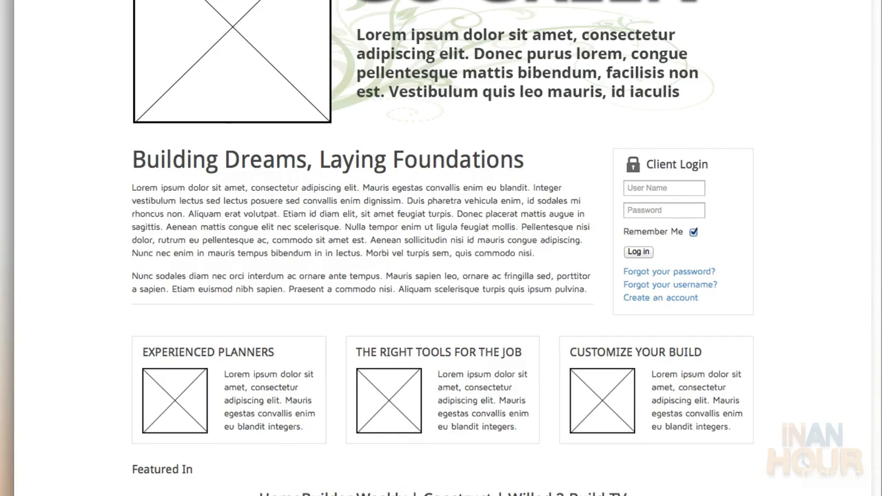
{"action": "key", "text": "super+r"}
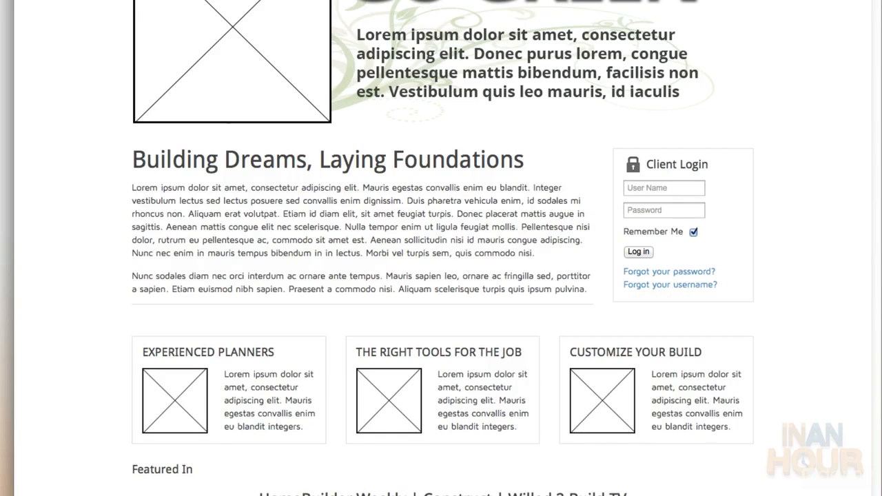
{"action": "scroll", "coordinate": [496, 88], "scroll_direction": "up", "scroll_amount": 5}
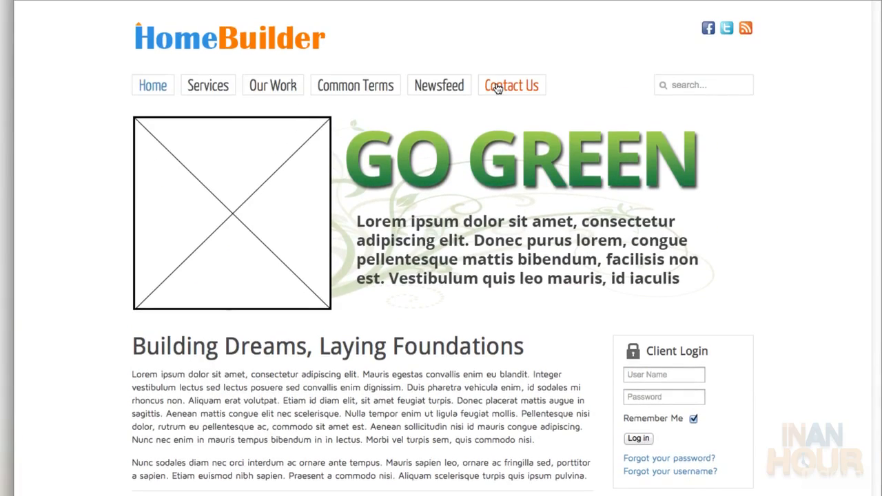
Visit the Contact Us, Common Terms, Our Work and Services pages to see where Client Login appears
{"action": "left_click", "coordinate": [497, 88]}
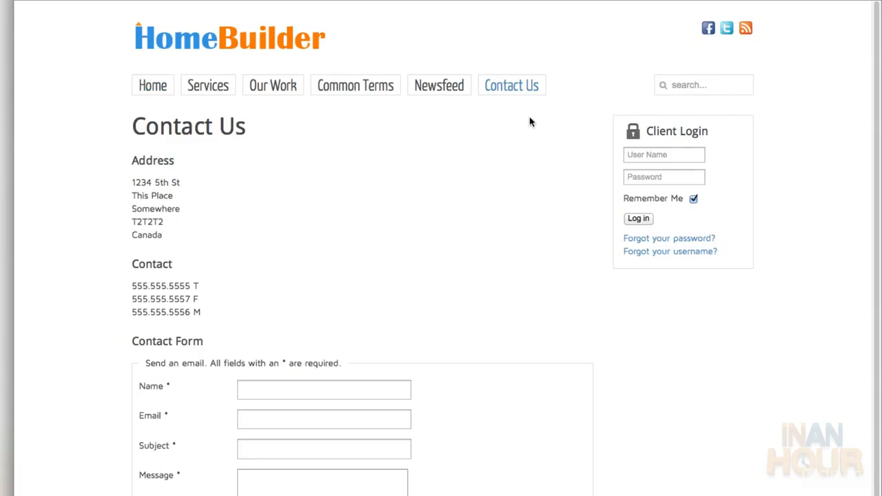
{"action": "left_click", "coordinate": [372, 84]}
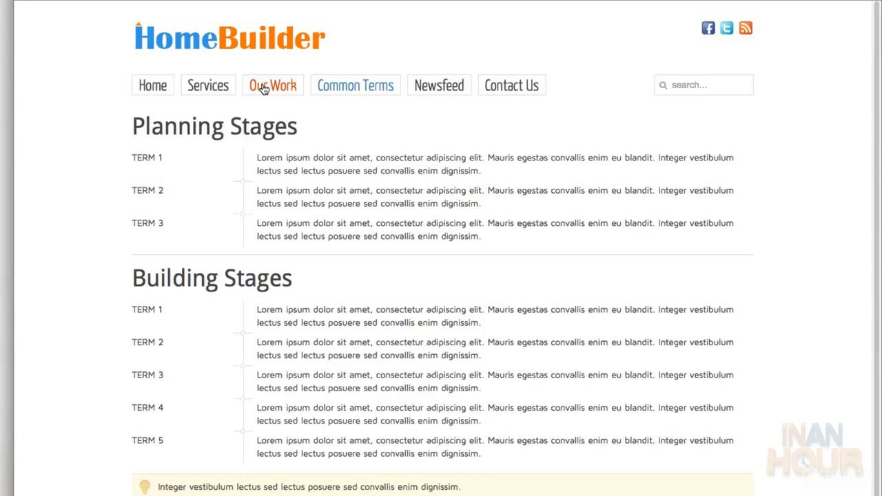
{"action": "left_click", "coordinate": [266, 89]}
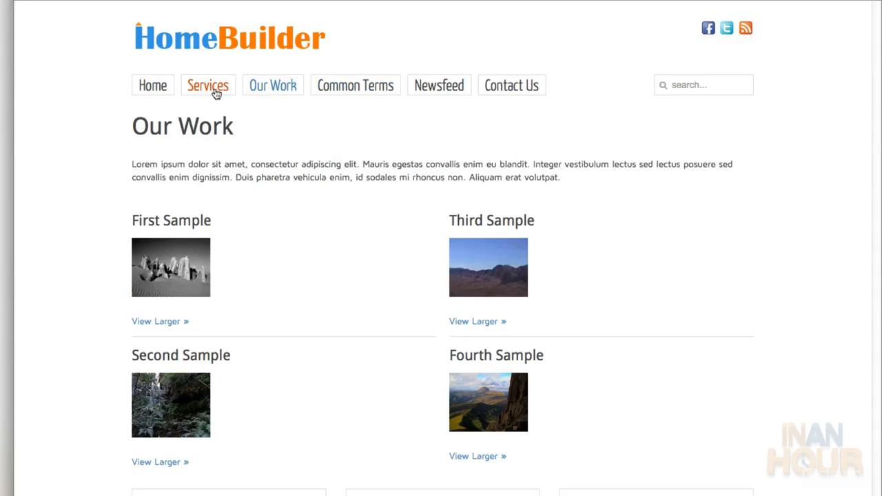
{"action": "left_click", "coordinate": [216, 93]}
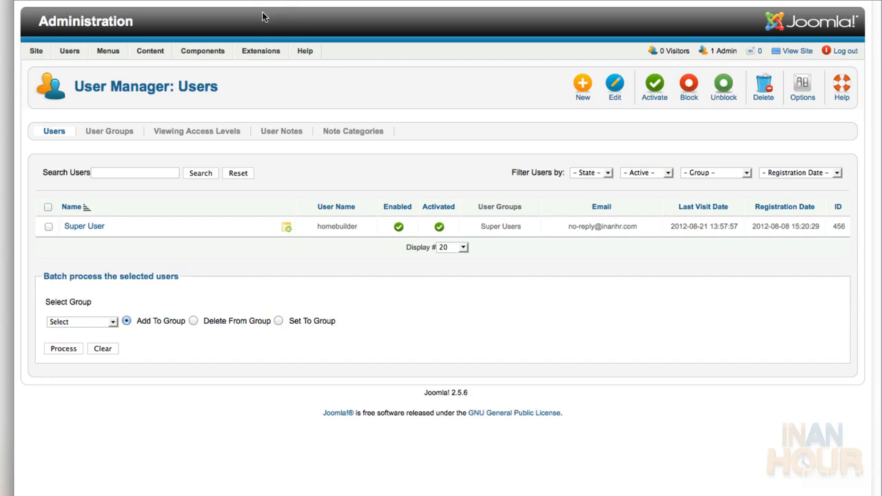
From the Module Manager, start a new Custom HTML module
{"action": "mouse_move", "coordinate": [250, 55]}
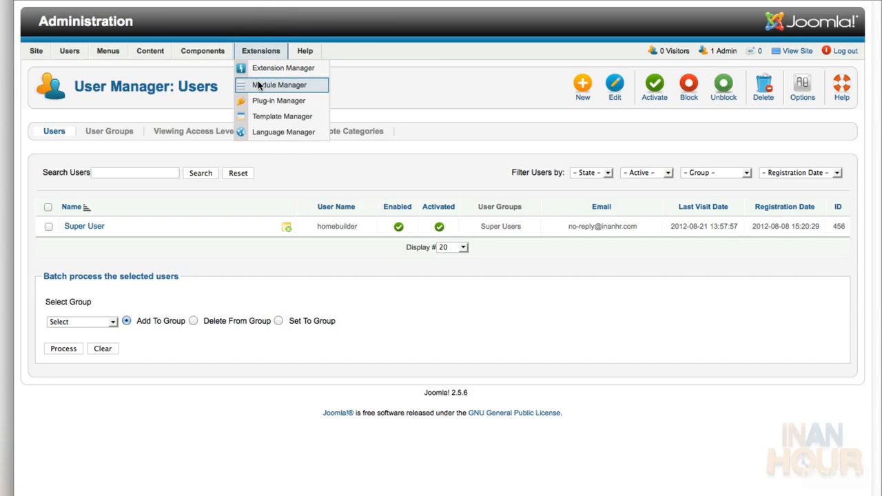
{"action": "left_click", "coordinate": [258, 85]}
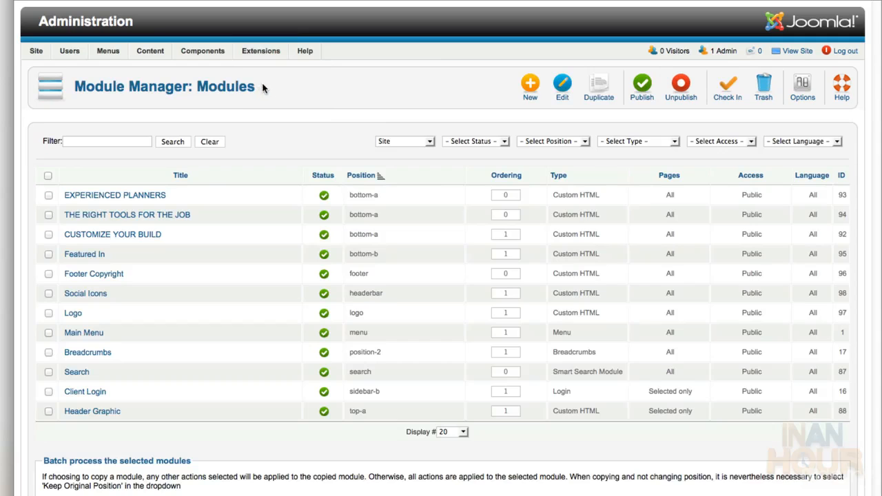
{"action": "left_click", "coordinate": [530, 97]}
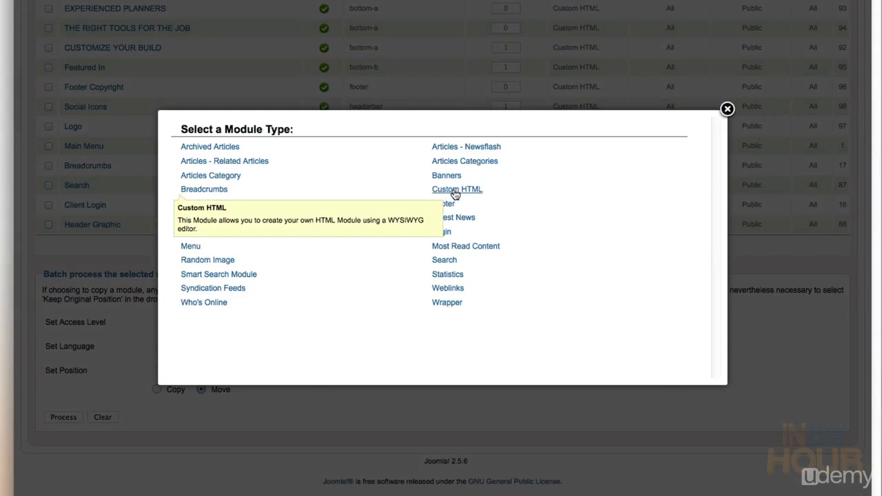
{"action": "left_click", "coordinate": [455, 190]}
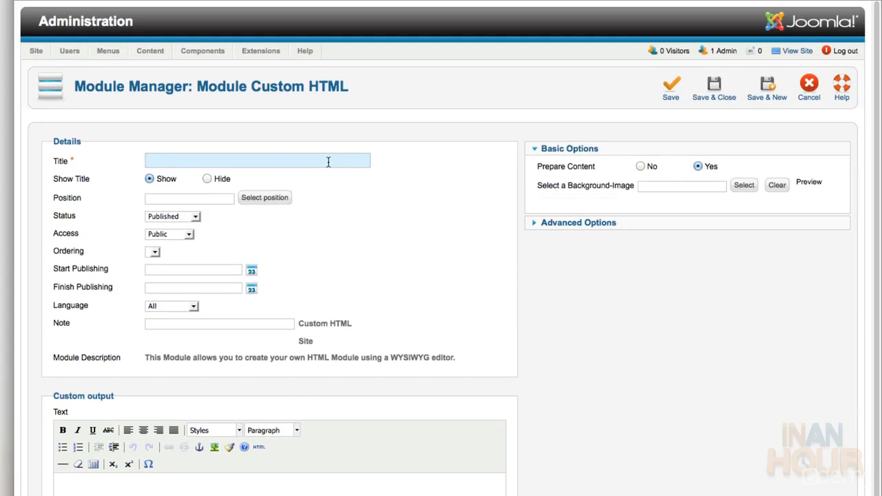
Title the module 'Sidebar' and assign it to the sidebar-b position
{"action": "type", "text": "Sidebar"}
{"action": "left_click", "coordinate": [264, 197]}
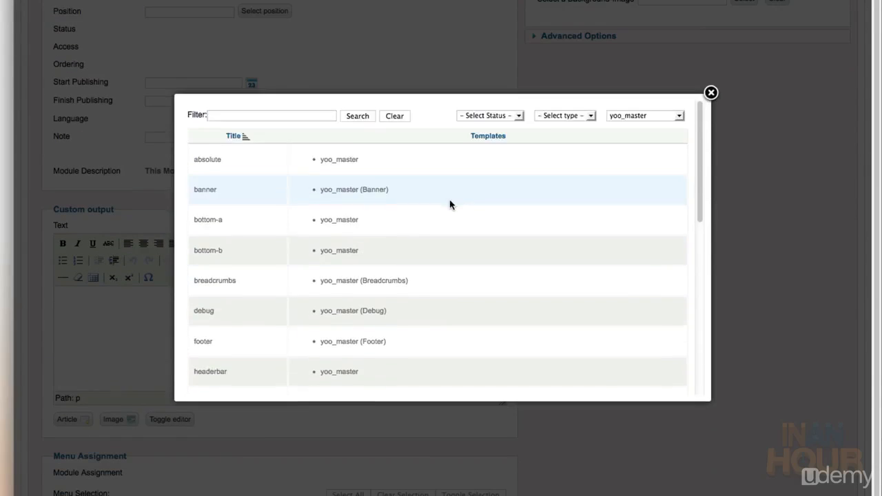
{"action": "scroll", "coordinate": [449, 202], "scroll_direction": "down", "scroll_amount": 10}
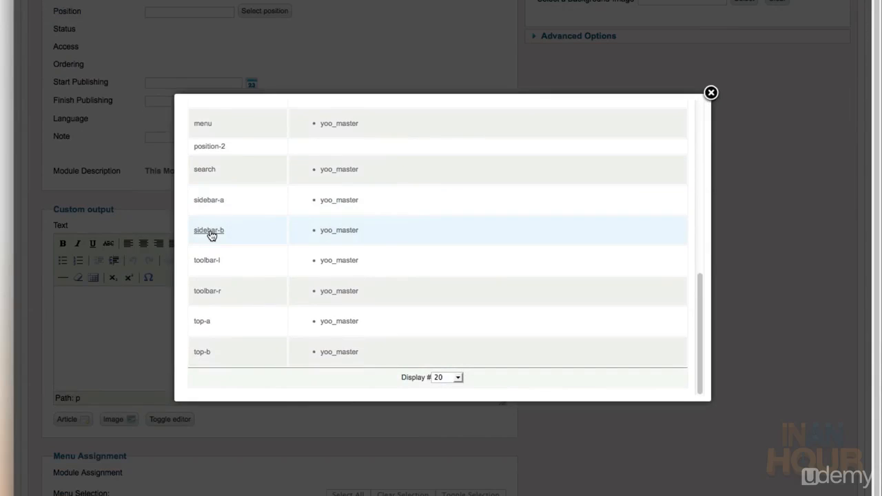
{"action": "left_click", "coordinate": [210, 230]}
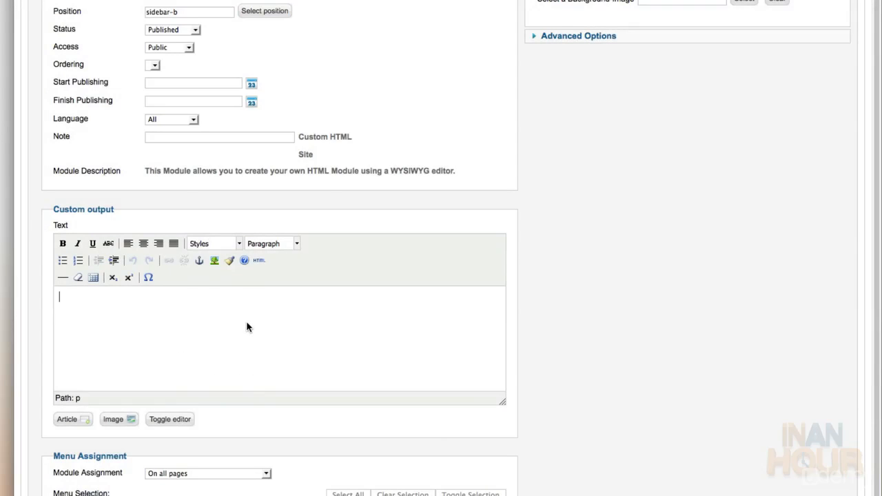
{"action": "key", "text": "super+Tab"}
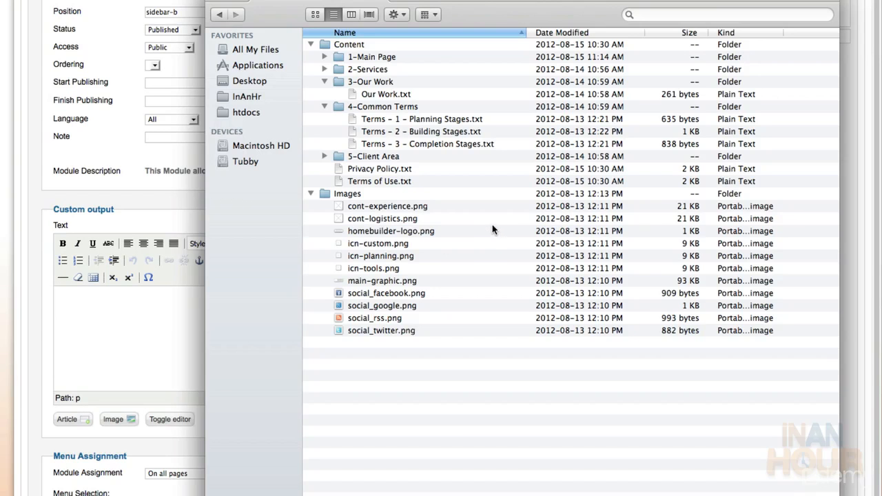
Open Sidebar.txt from the 2-Services folder and select all its text
{"action": "left_click", "coordinate": [324, 107]}
{"action": "left_click", "coordinate": [324, 82]}
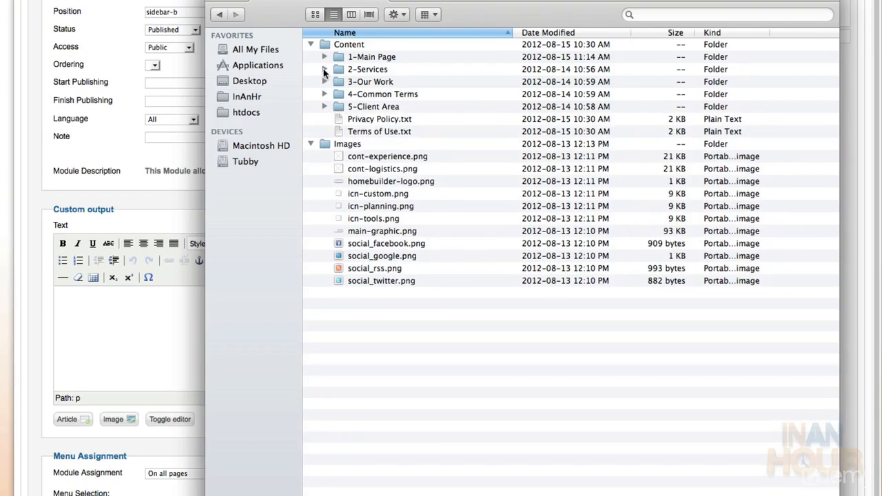
{"action": "left_click", "coordinate": [325, 70]}
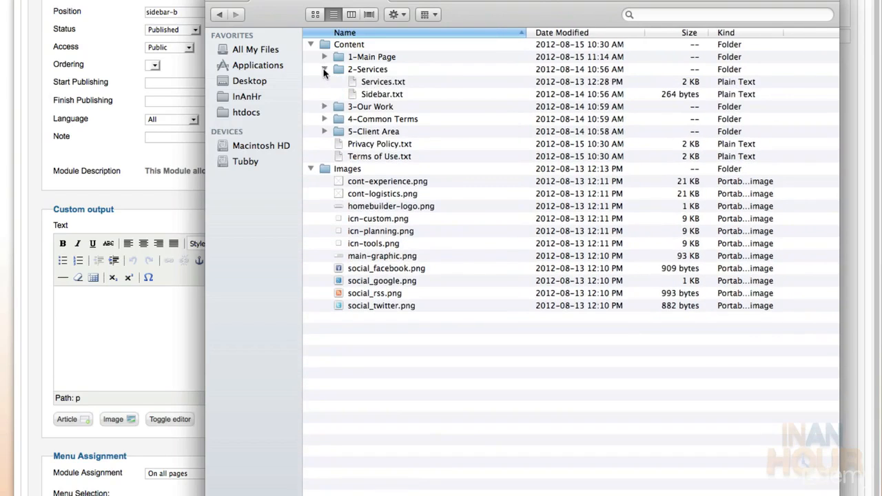
{"action": "double_click", "coordinate": [375, 95]}
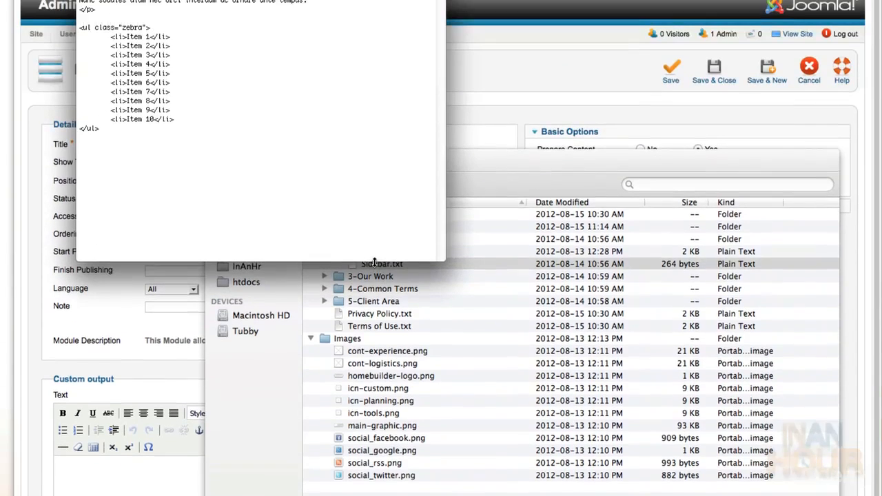
{"action": "key", "text": "super+a"}
{"action": "key", "text": "super+c"}
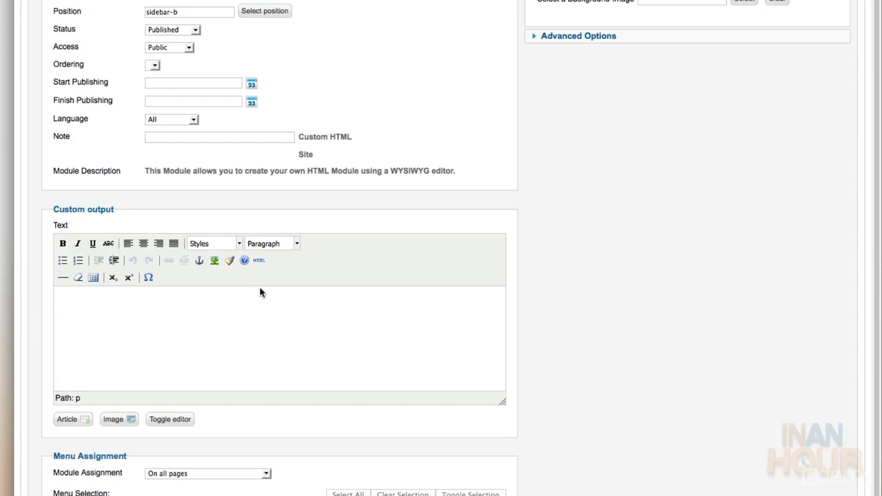
Paste the Nunc sodales paragraph and zebra list into the module's HTML source and apply it
{"action": "left_click", "coordinate": [259, 261]}
{"action": "key", "text": "super+v"}
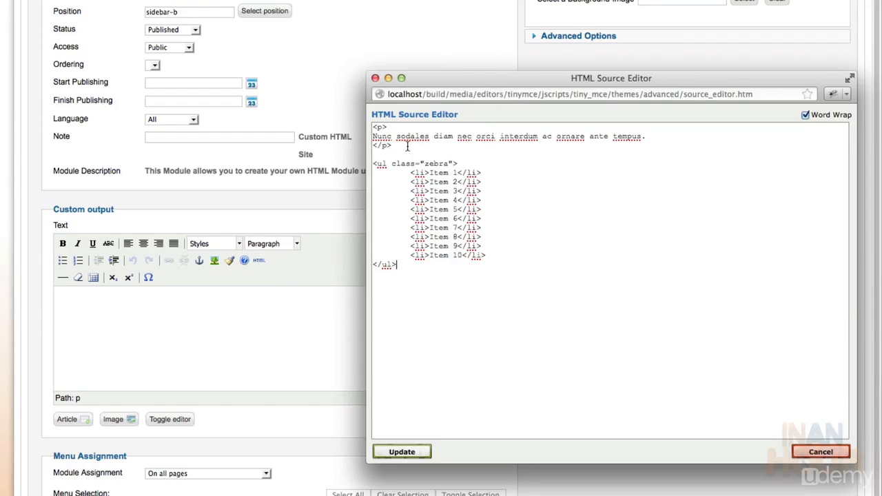
{"action": "left_click_drag", "start_coordinate": [392, 145], "coordinate": [368, 125]}
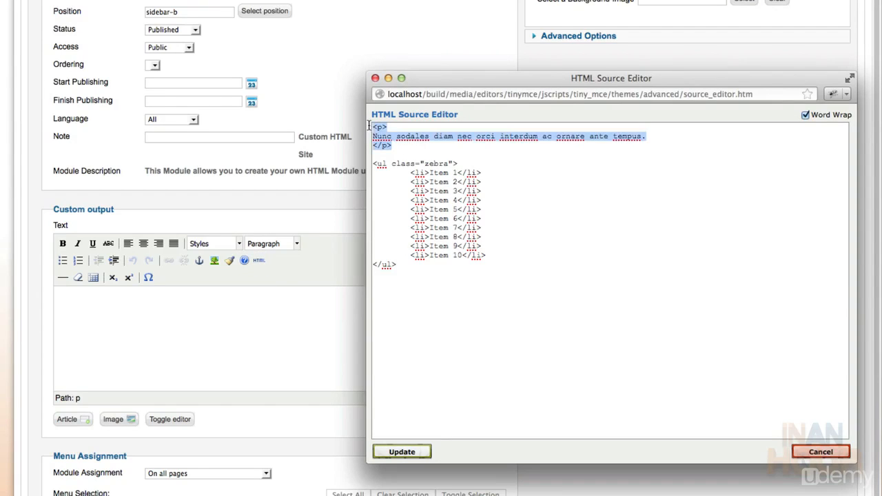
{"action": "left_click", "coordinate": [372, 165]}
{"action": "left_click_drag", "start_coordinate": [373, 166], "coordinate": [403, 267]}
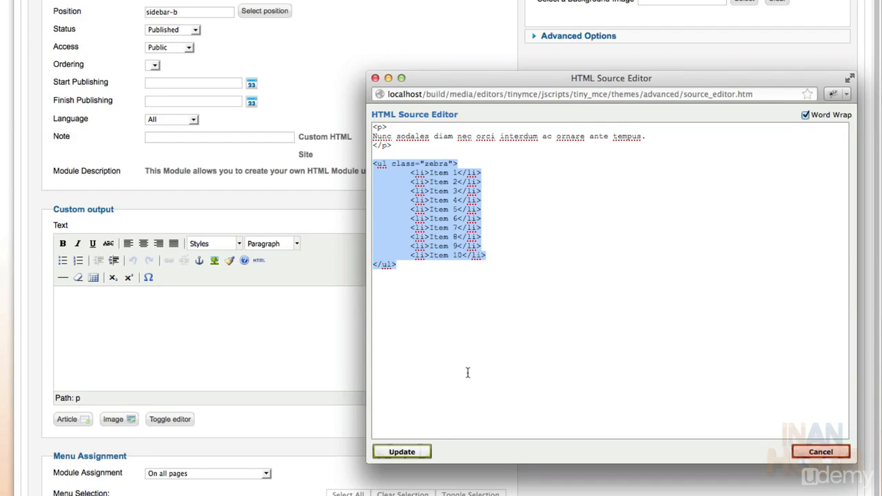
{"action": "left_click", "coordinate": [409, 452]}
{"action": "scroll", "coordinate": [409, 427], "scroll_direction": "down", "scroll_amount": 5}
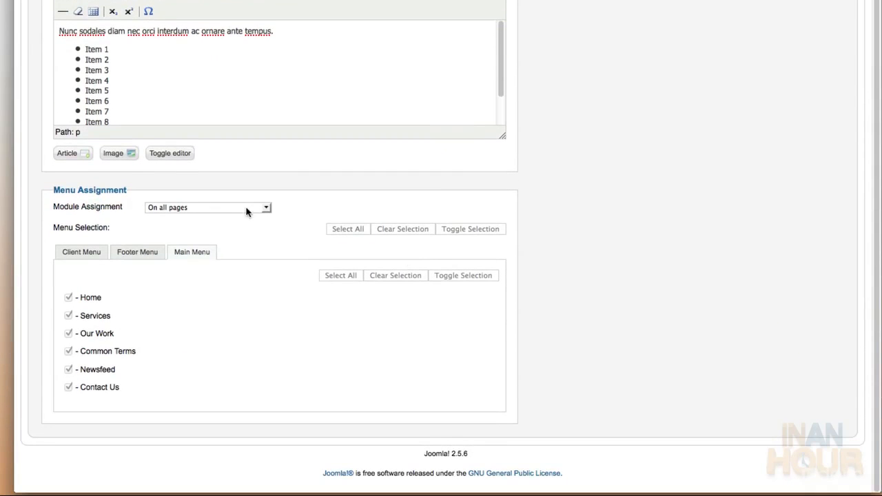
Assign the Sidebar module only to Services, Our Work and Common Terms, then save and close
{"action": "left_click", "coordinate": [242, 210]}
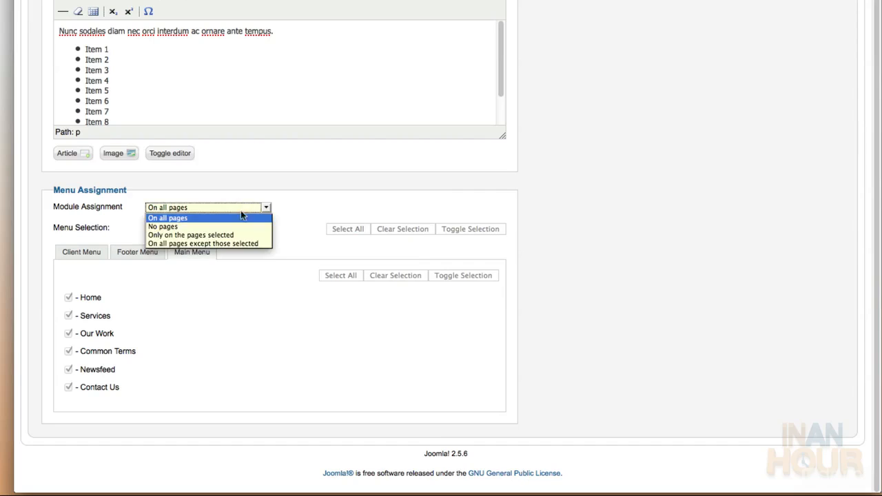
{"action": "left_click", "coordinate": [238, 224]}
{"action": "left_click", "coordinate": [239, 211]}
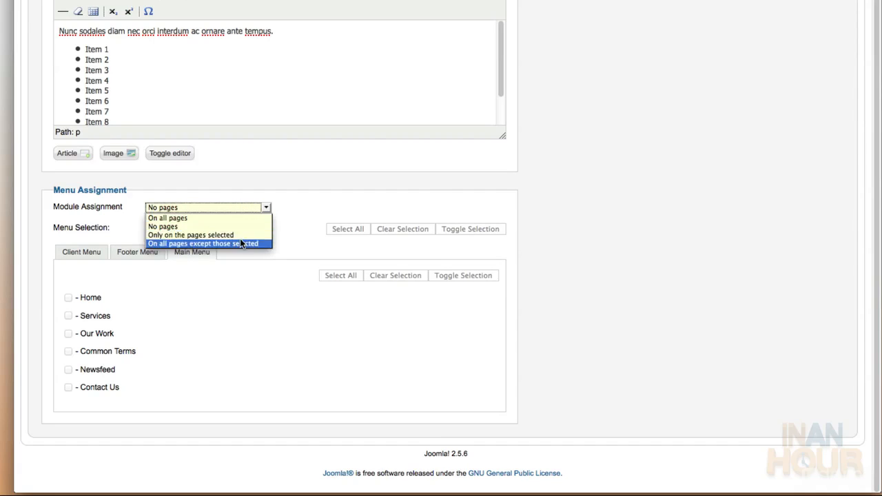
{"action": "left_click", "coordinate": [240, 238]}
{"action": "left_click", "coordinate": [241, 241]}
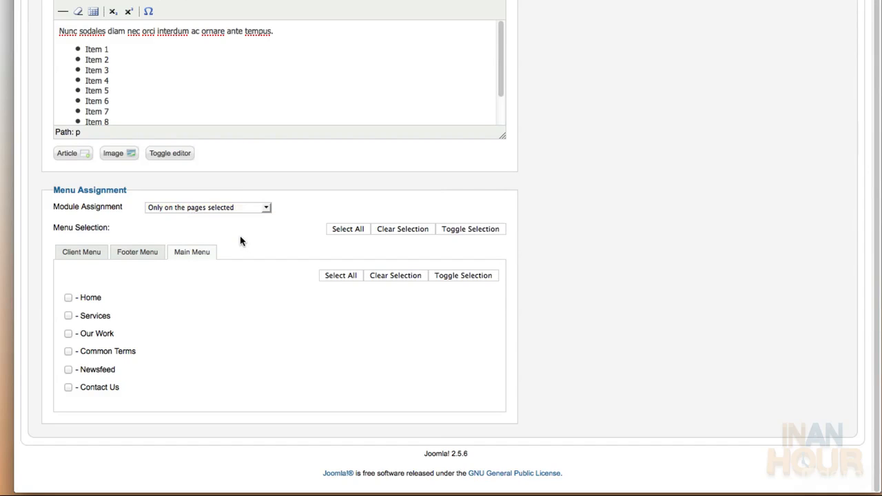
{"action": "left_click", "coordinate": [100, 319]}
{"action": "left_click", "coordinate": [97, 337]}
{"action": "left_click", "coordinate": [88, 353]}
{"action": "scroll", "coordinate": [708, 15], "scroll_direction": "up", "scroll_amount": 10}
{"action": "left_click", "coordinate": [709, 15]}
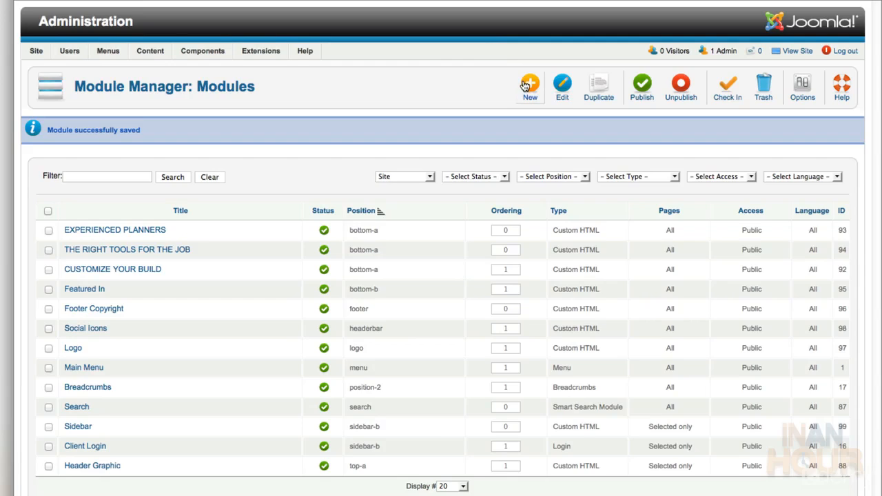
Create a Custom HTML module titled 'Corporate Sales' and assign it to sidebar-b
{"action": "left_click", "coordinate": [525, 83]}
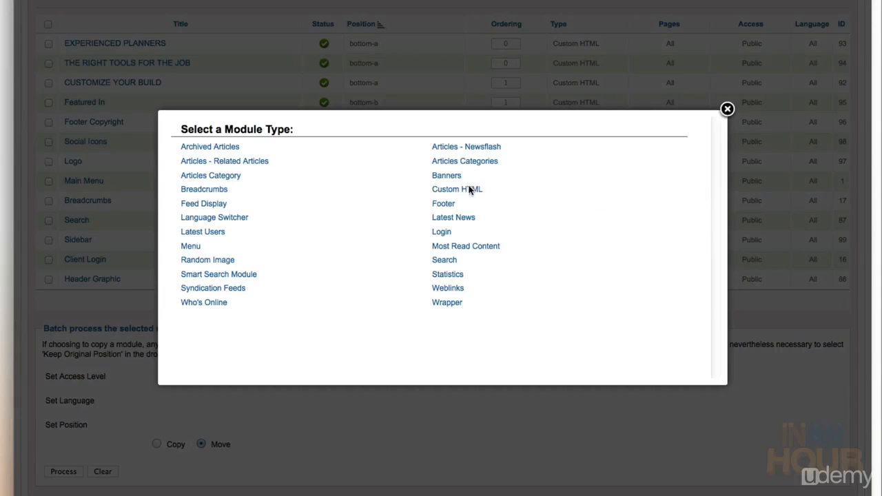
{"action": "left_click", "coordinate": [469, 190]}
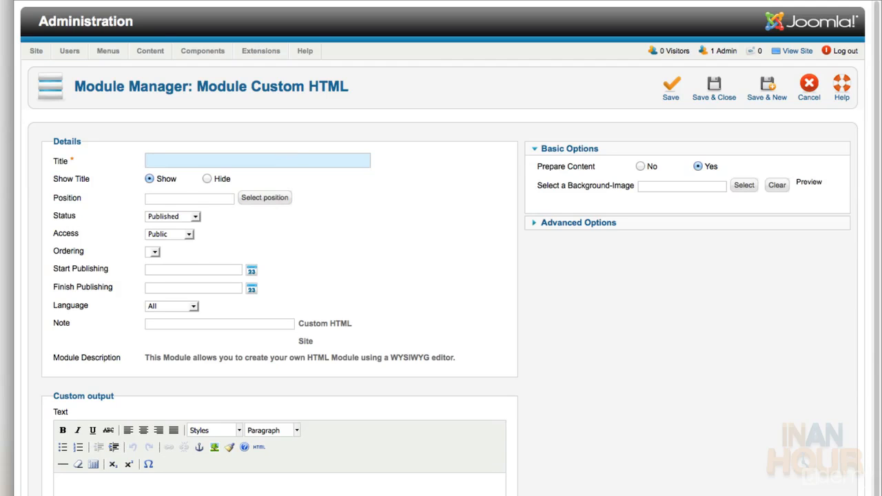
{"action": "type", "text": "Corporate Sales"}
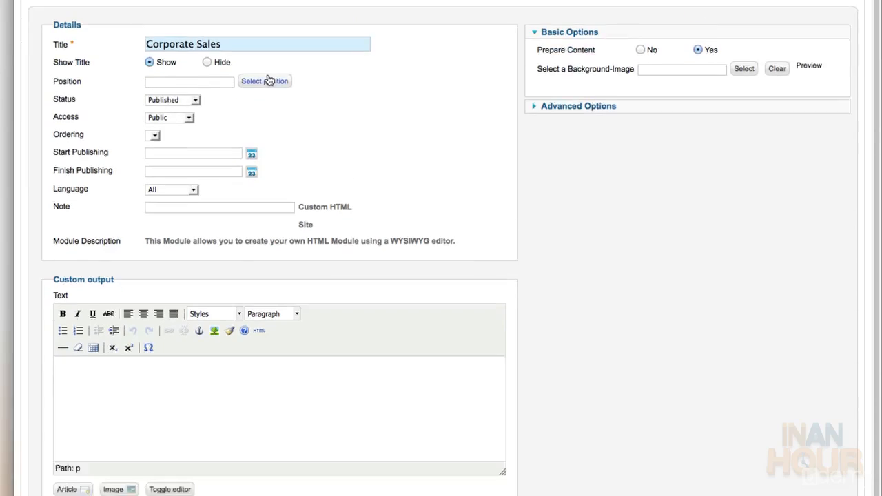
{"action": "left_click", "coordinate": [269, 198]}
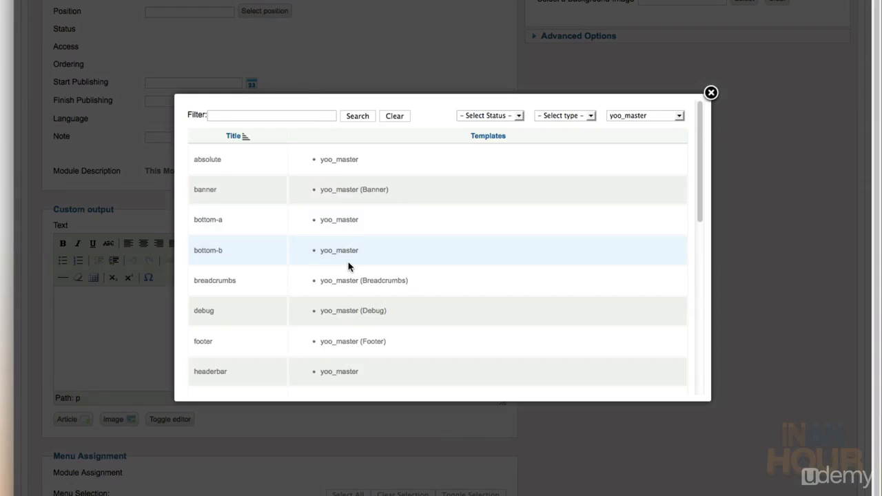
{"action": "scroll", "coordinate": [348, 266], "scroll_direction": "down", "scroll_amount": 10}
{"action": "left_click", "coordinate": [209, 230]}
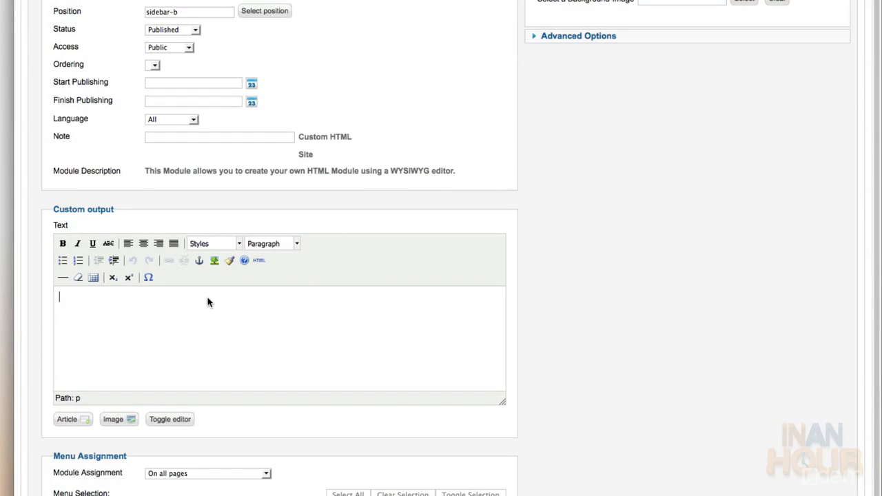
Type the intro 'Contact your designated representative for any of your corporate orders.' and the Western Region rep's name, phone and e-mail
{"action": "type", "text": "Contact your designated representative for any of your corporate orders."}
{"action": "key", "text": "Return"}
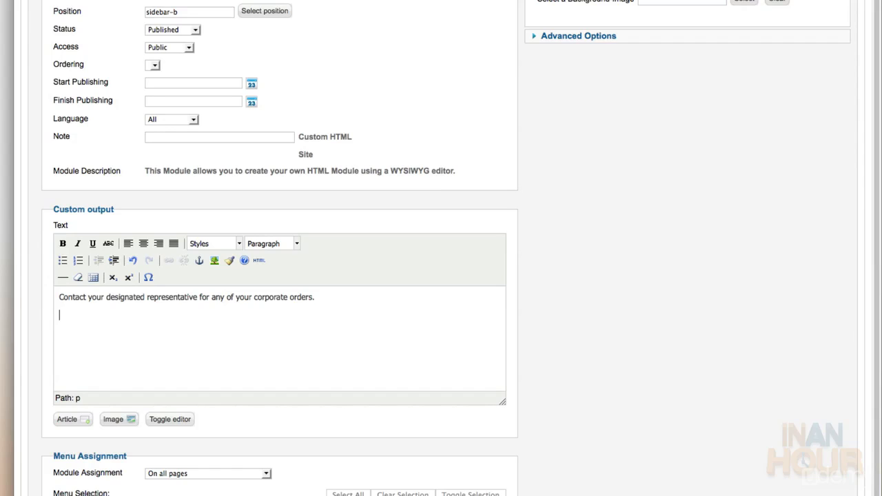
{"action": "type", "text": "John Doe "}
{"action": "type", "text": "West"}
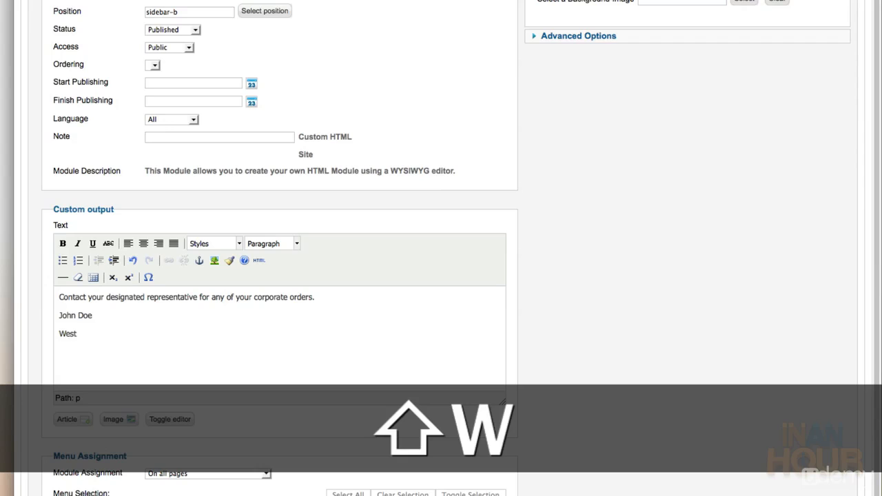
{"action": "key", "text": "BackSpace"}
{"action": "key", "text": "BackSpace"}
{"action": "key", "text": "BackSpace"}
{"action": "key", "text": "BackSpace"}
{"action": "key", "text": "BackSpace"}
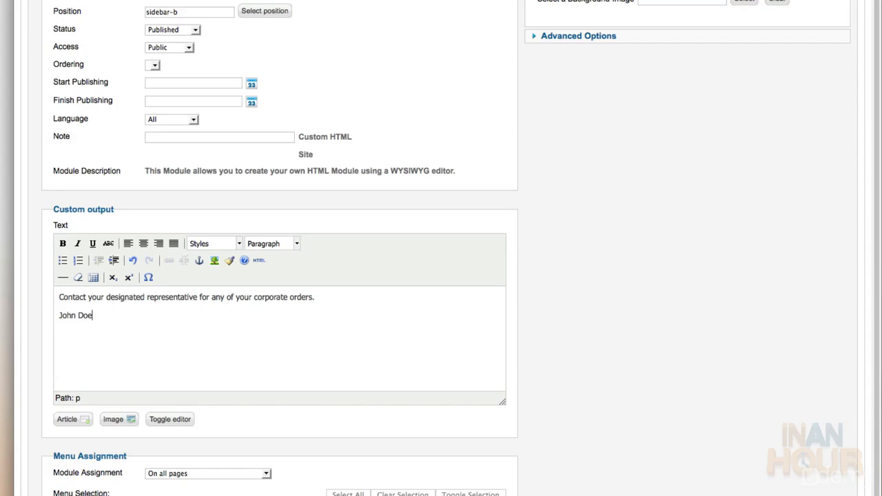
{"action": "key", "text": "shift"}
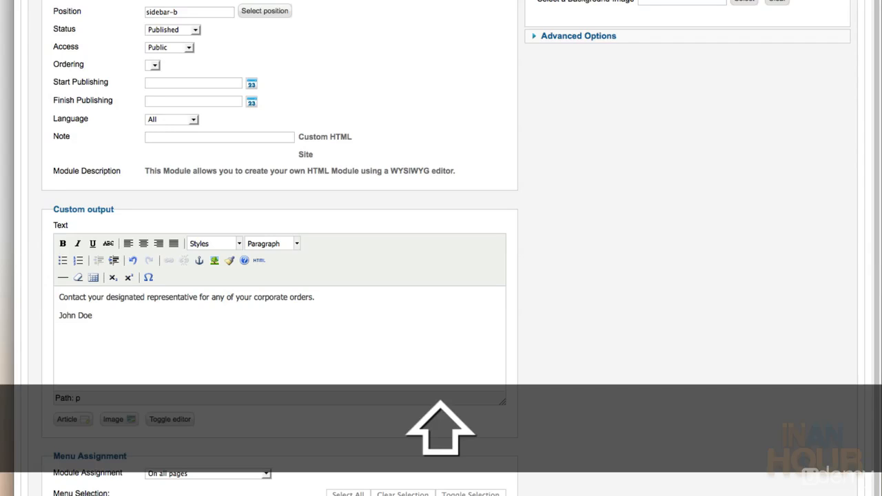
{"action": "key", "text": "shift+Return"}
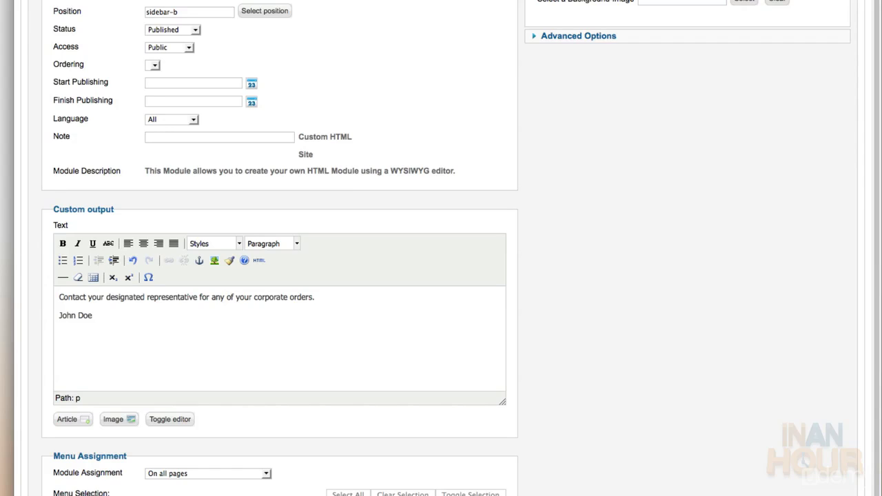
{"action": "key", "text": "shift+Return"}
{"action": "type", "text": "Western Region"}
{"action": "key", "text": "shift+Return"}
{"action": "type", "text": "(55"}
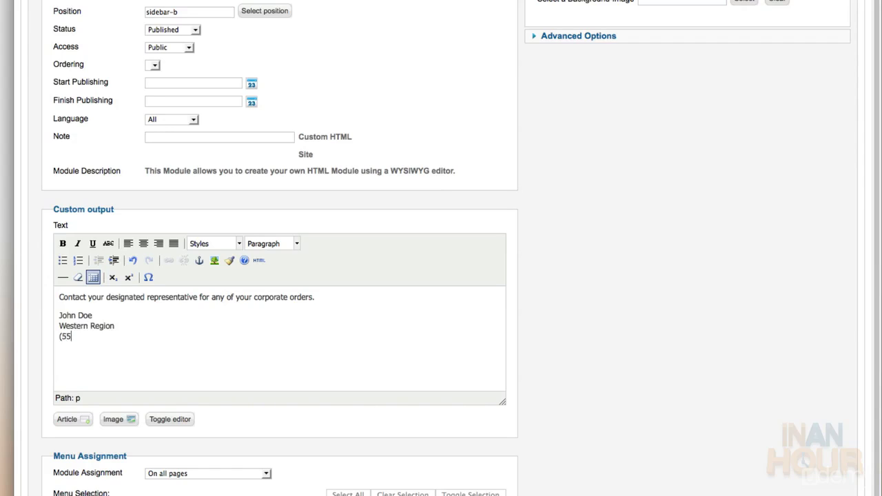
{"action": "type", "text": "5) 555.5555"}
{"action": "key", "text": "shift+Return"}
{"action": "type", "text": "johndoe@mydoma"}
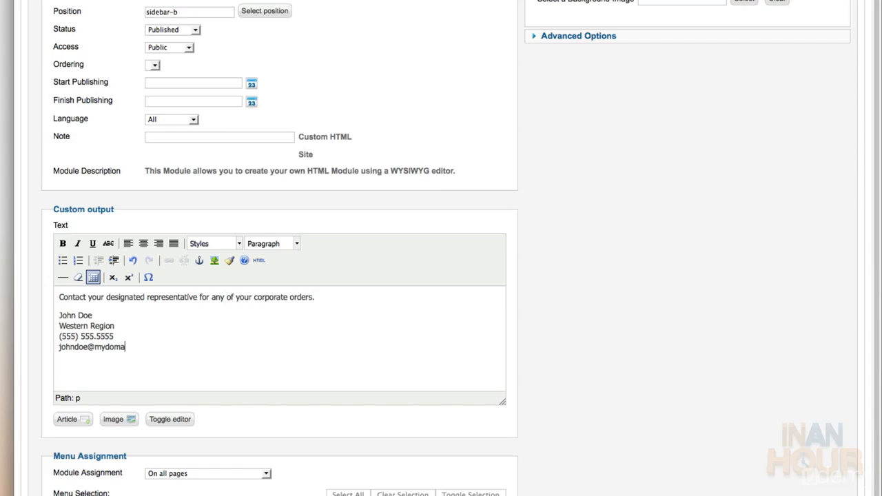
{"action": "type", "text": "in.com"}
Add the Eastern Region representative's name, phone and e-mail as a second paragraph
{"action": "key", "text": "Return"}
{"action": "type", "text": "Jane D"}
{"action": "type", "text": "o "}
{"action": "type", "text": "Eastern Region"}
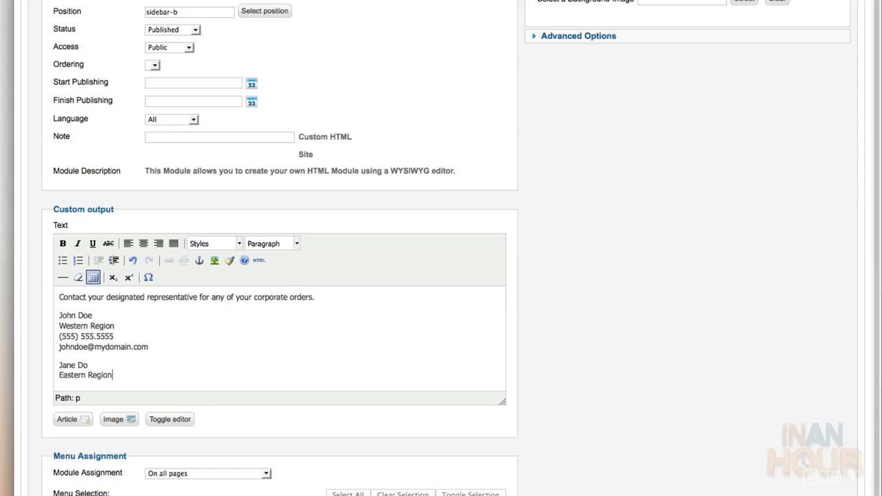
{"action": "key", "text": "shift+Return"}
{"action": "type", "text": "(555) 555.5555"}
{"action": "key", "text": "shift+Return"}
{"action": "type", "text": "janedo@mydomain.com"}
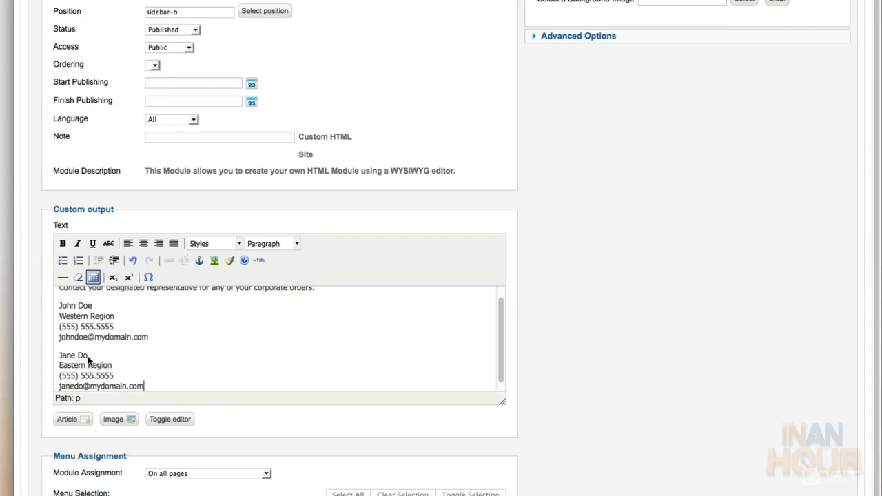
Make both representatives' names bold
{"action": "left_click_drag", "start_coordinate": [88, 355], "coordinate": [58, 357]}
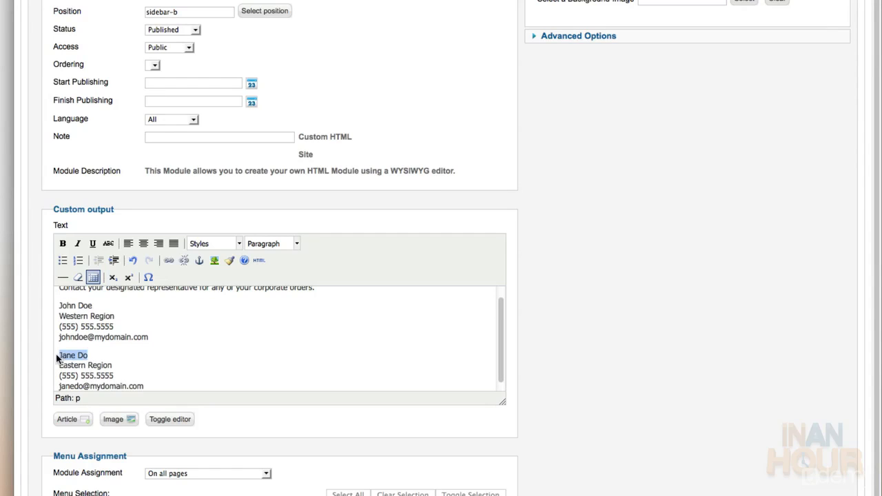
{"action": "left_click", "coordinate": [63, 243]}
{"action": "left_click_drag", "start_coordinate": [95, 308], "coordinate": [58, 306]}
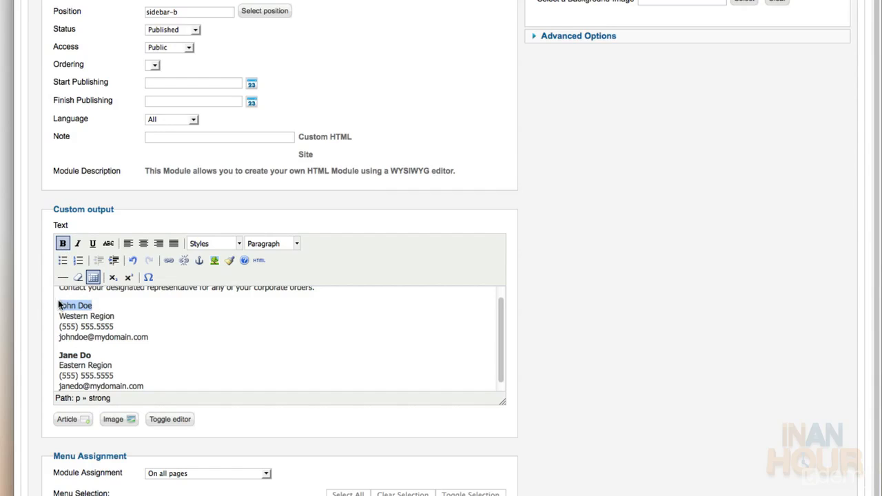
{"action": "left_click", "coordinate": [63, 245]}
{"action": "left_click", "coordinate": [256, 356]}
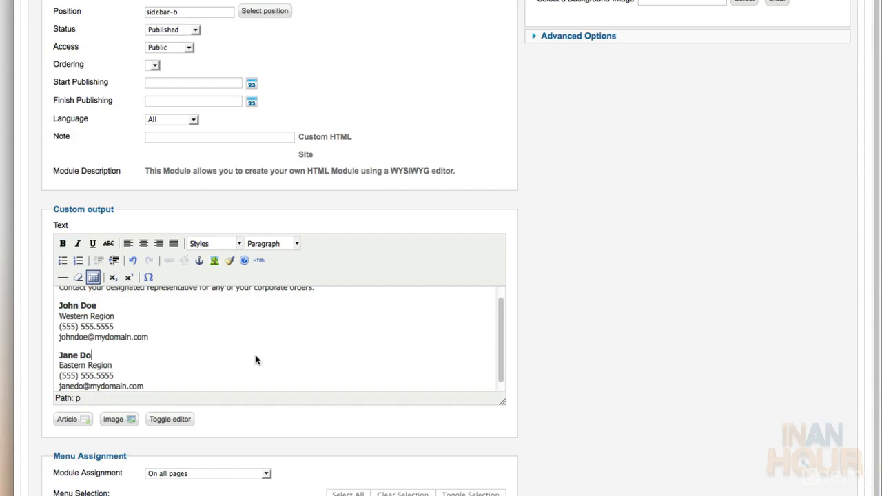
{"action": "scroll", "coordinate": [255, 358], "scroll_direction": "down", "scroll_amount": 1}
{"action": "scroll", "coordinate": [265, 217], "scroll_direction": "down", "scroll_amount": 3}
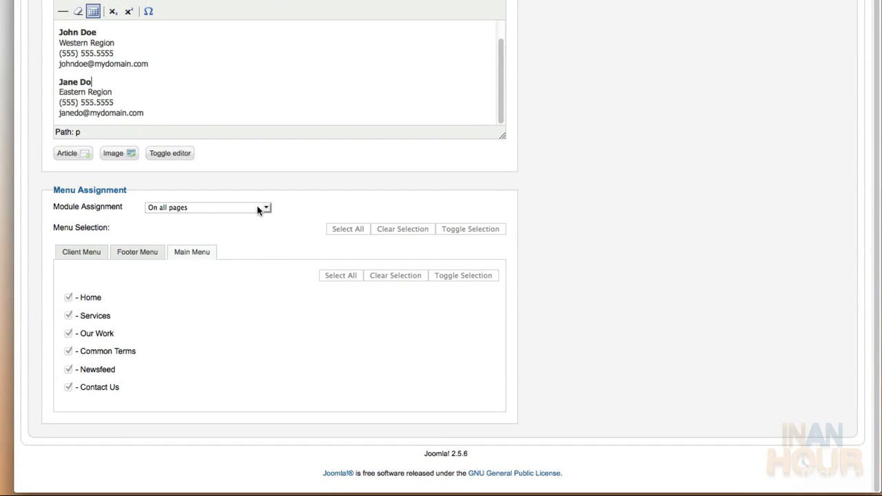
Show Corporate Sales only on the Client Home and Price List pages, then save and close
{"action": "left_click", "coordinate": [259, 208]}
{"action": "left_click", "coordinate": [248, 226]}
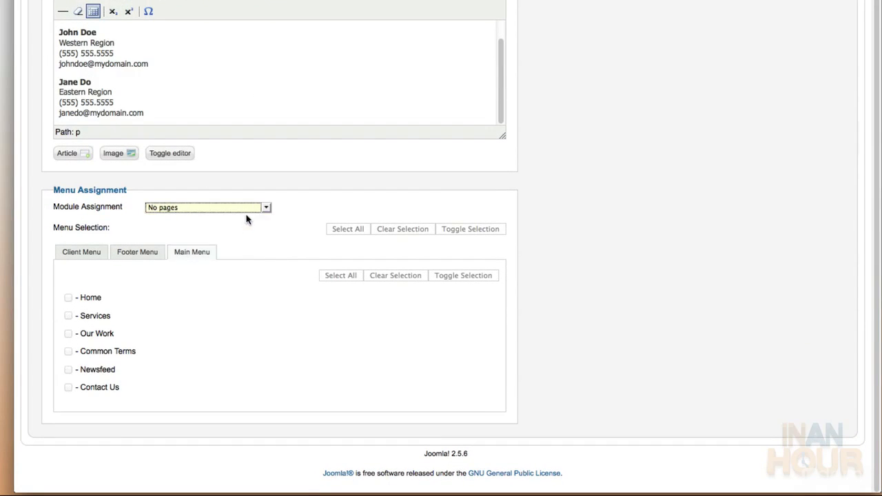
{"action": "left_click", "coordinate": [247, 208]}
{"action": "left_click", "coordinate": [239, 236]}
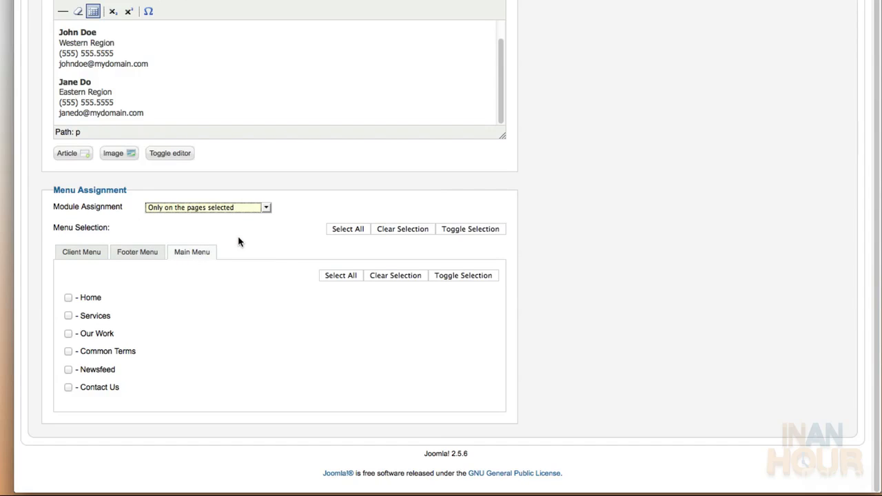
{"action": "left_click", "coordinate": [238, 237]}
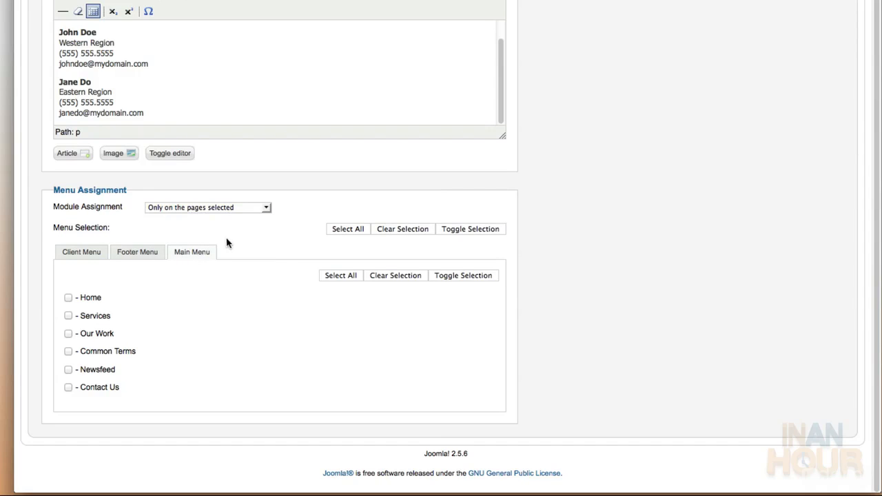
{"action": "left_click", "coordinate": [101, 257]}
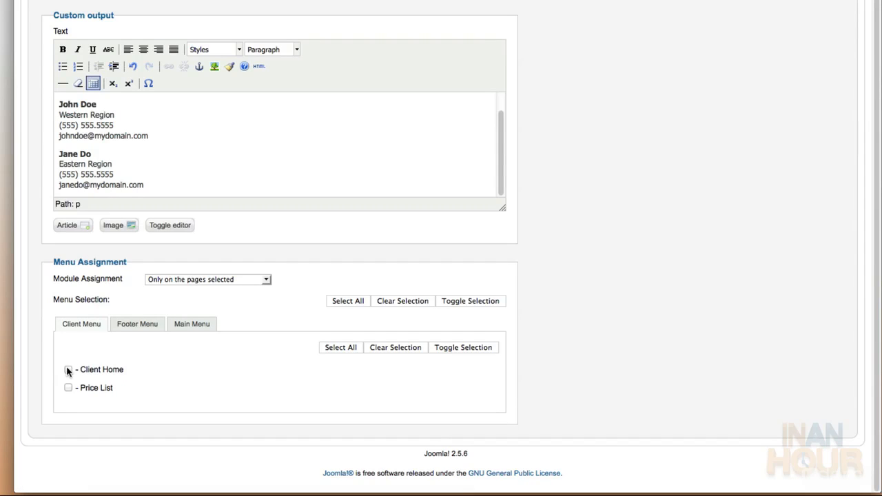
{"action": "left_click", "coordinate": [68, 388]}
{"action": "scroll", "coordinate": [65, 394], "scroll_direction": "up", "scroll_amount": 6}
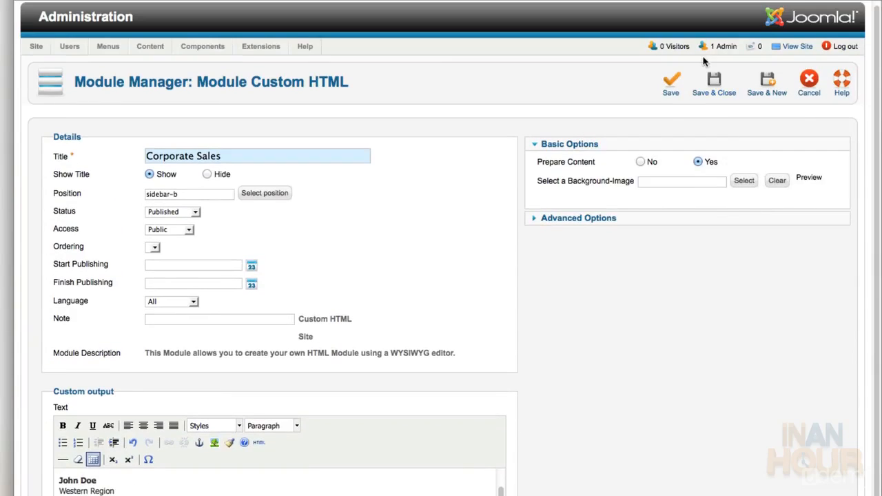
{"action": "left_click", "coordinate": [713, 81]}
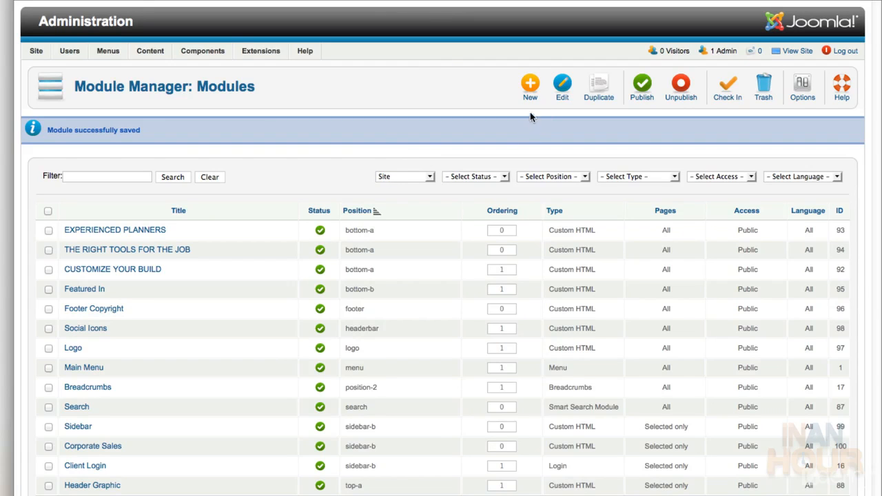
Start a Menu module titled 'Footer Menu' with its title hidden, in the footer position
{"action": "left_click", "coordinate": [530, 84]}
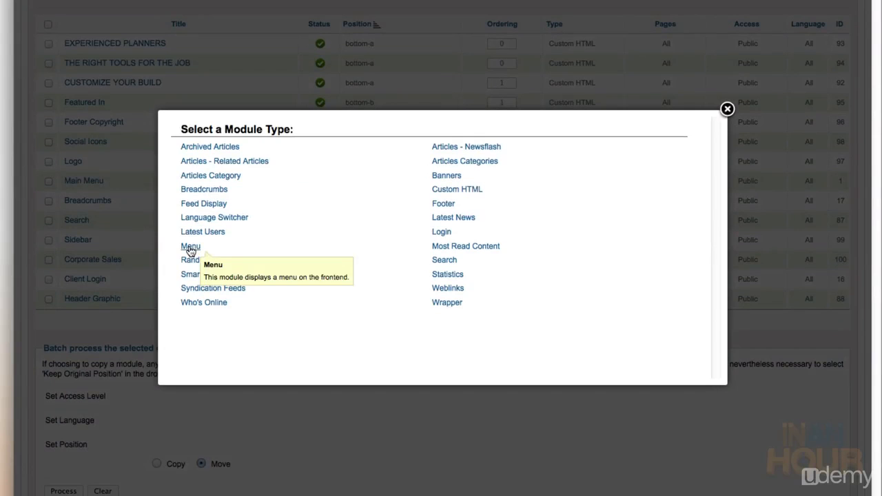
{"action": "left_click", "coordinate": [190, 247]}
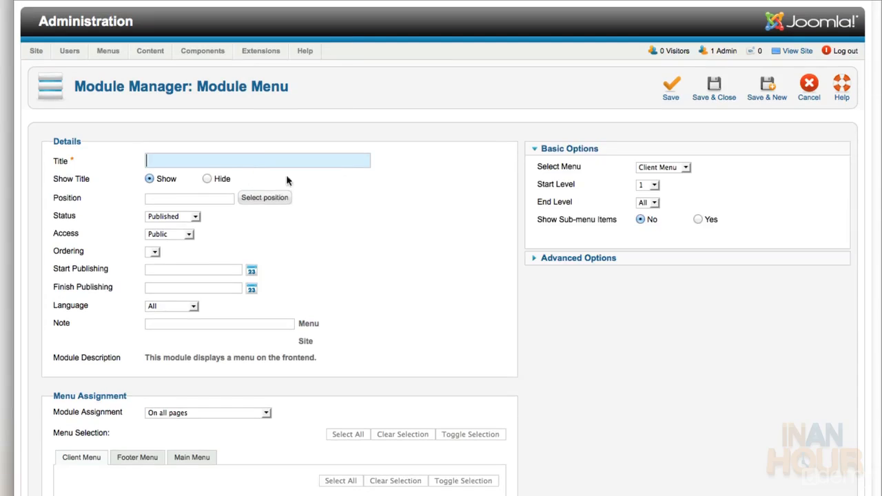
{"action": "type", "text": "Footer Menu"}
{"action": "key", "text": "Escape"}
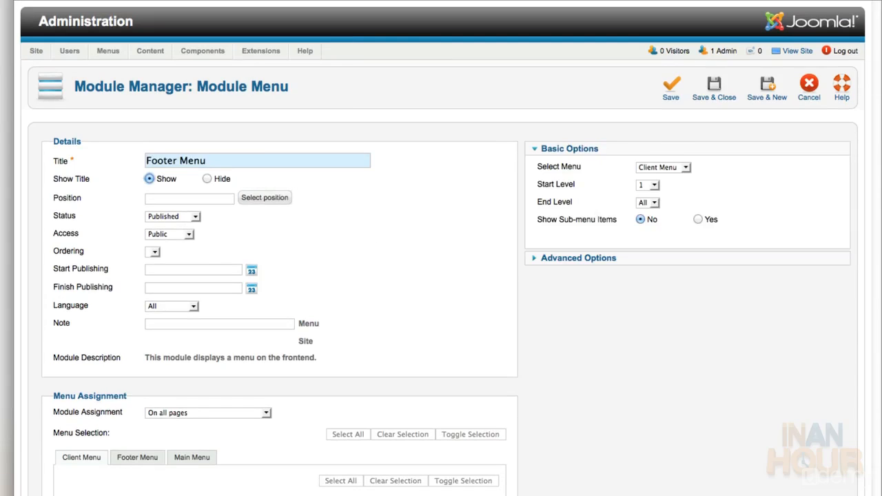
{"action": "left_click", "coordinate": [220, 180]}
{"action": "left_click", "coordinate": [265, 197]}
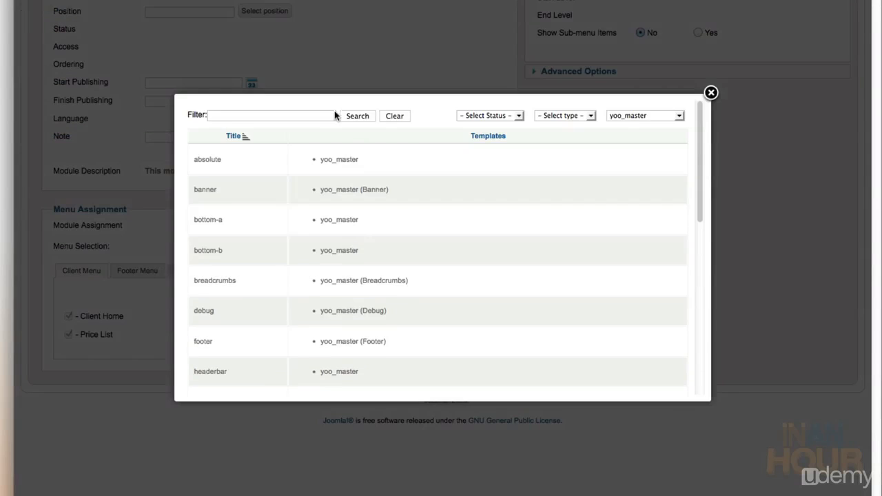
{"action": "scroll", "coordinate": [243, 269], "scroll_direction": "down", "scroll_amount": 2}
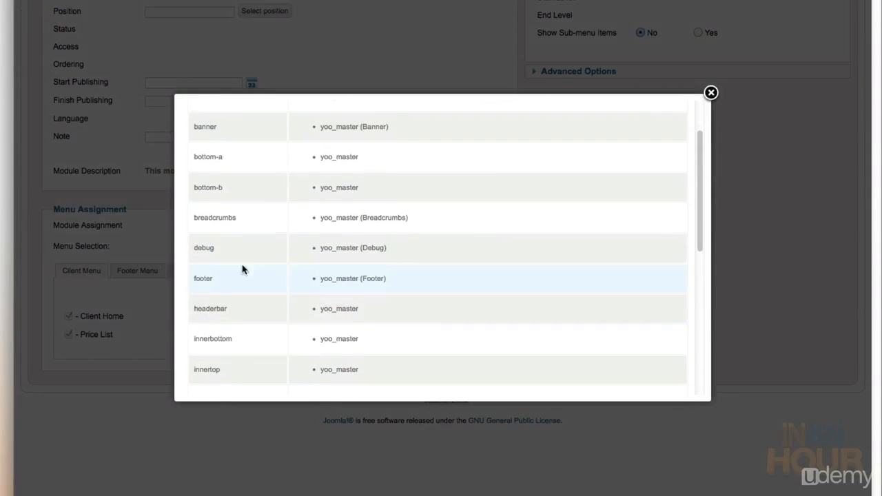
{"action": "left_click", "coordinate": [204, 279]}
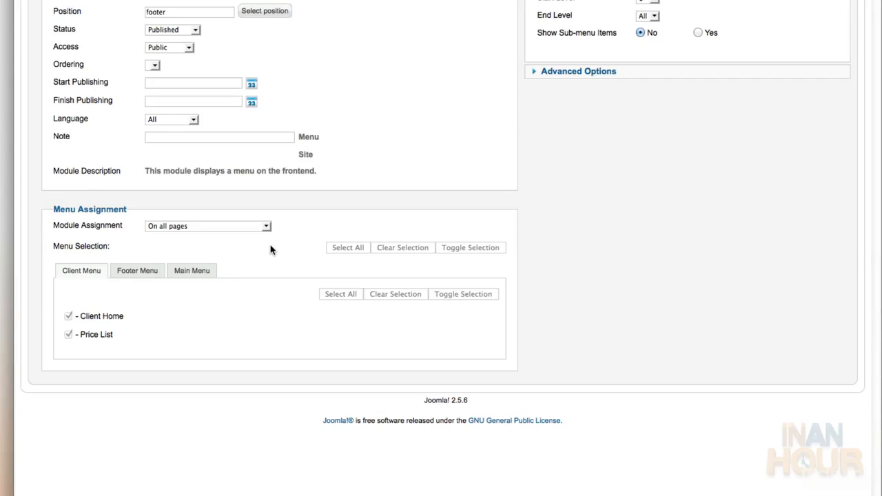
Make the module display the Footer Menu and save it with Save & New
{"action": "scroll", "coordinate": [272, 249], "scroll_direction": "up", "scroll_amount": 5}
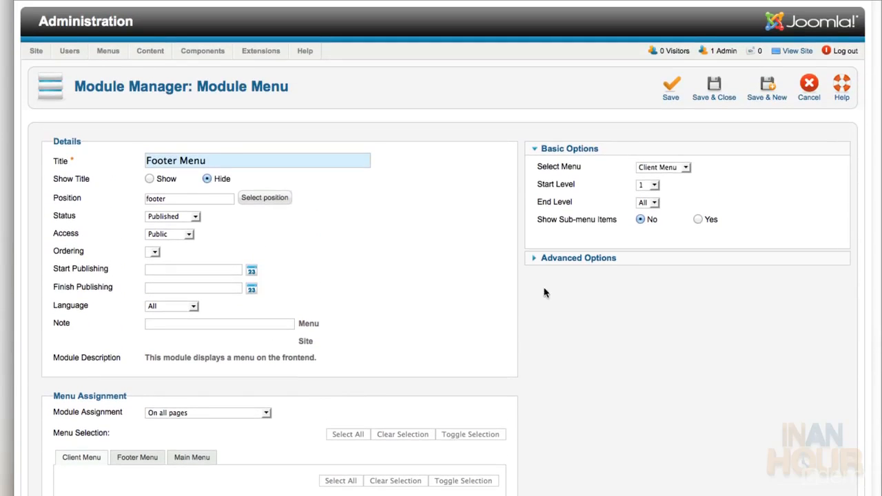
{"action": "left_click", "coordinate": [684, 167]}
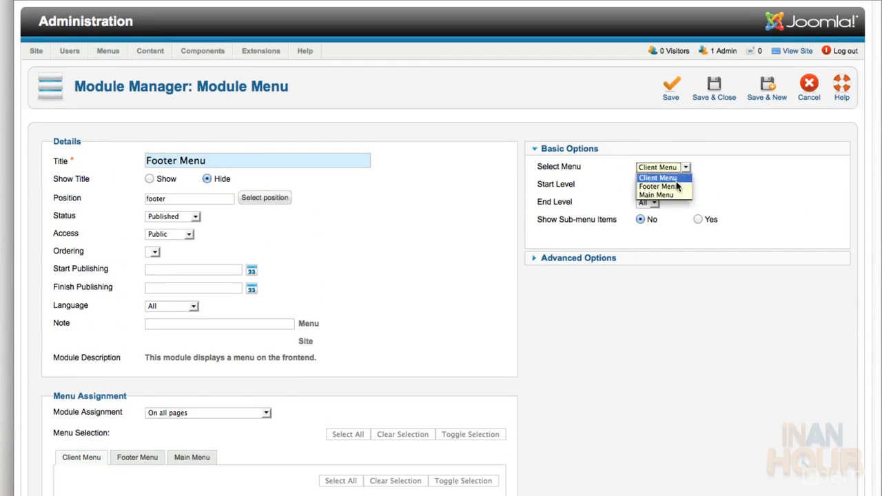
{"action": "left_click", "coordinate": [675, 187]}
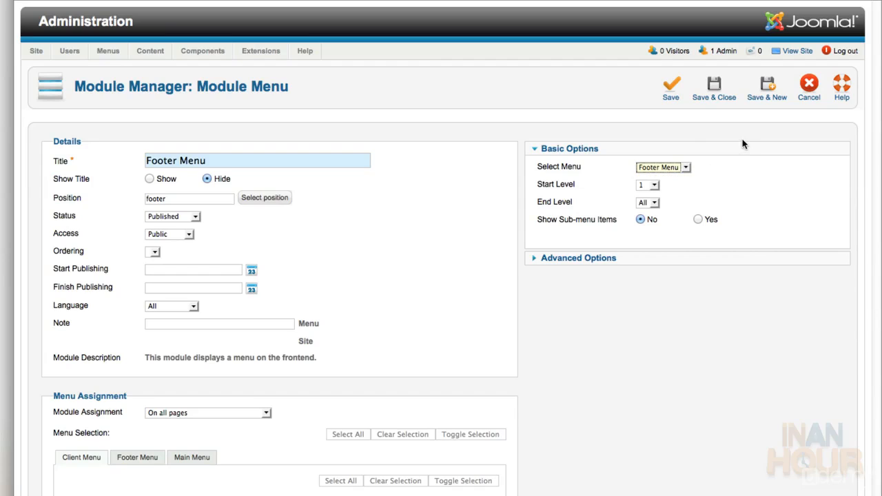
{"action": "left_click", "coordinate": [766, 97]}
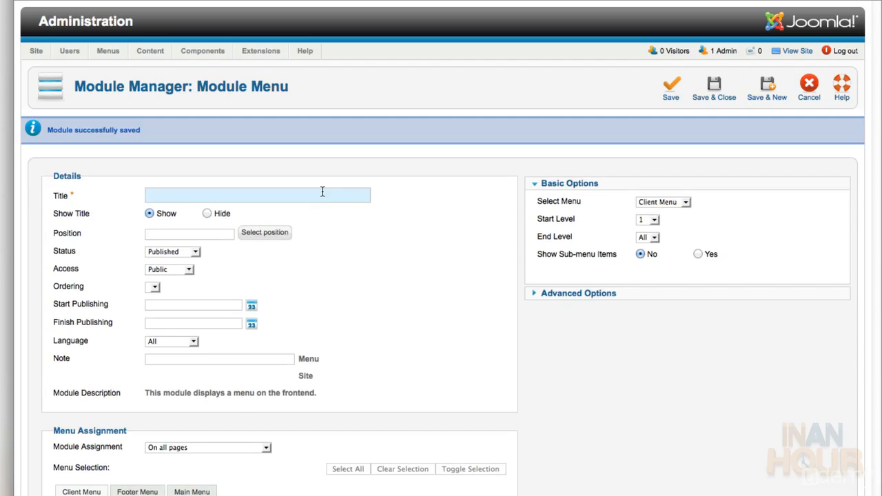
Title the new menu module 'Client Menu', hide its title, and place it in sidebar-b
{"action": "left_click", "coordinate": [323, 195]}
{"action": "type", "text": "Client Me"}
{"action": "left_click", "coordinate": [170, 209]}
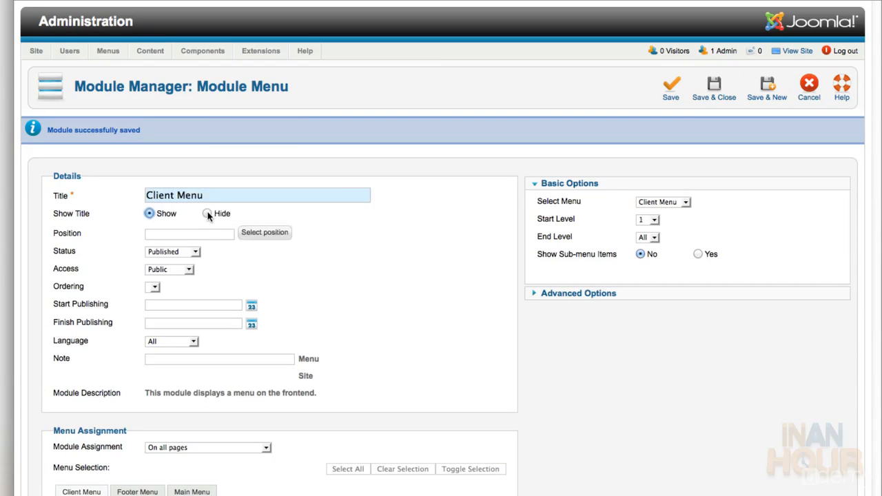
{"action": "left_click", "coordinate": [207, 215]}
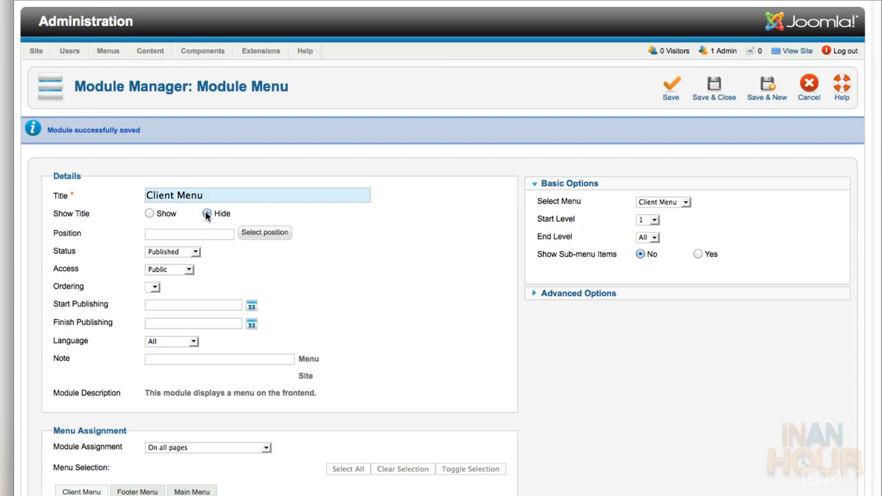
{"action": "left_click", "coordinate": [248, 232]}
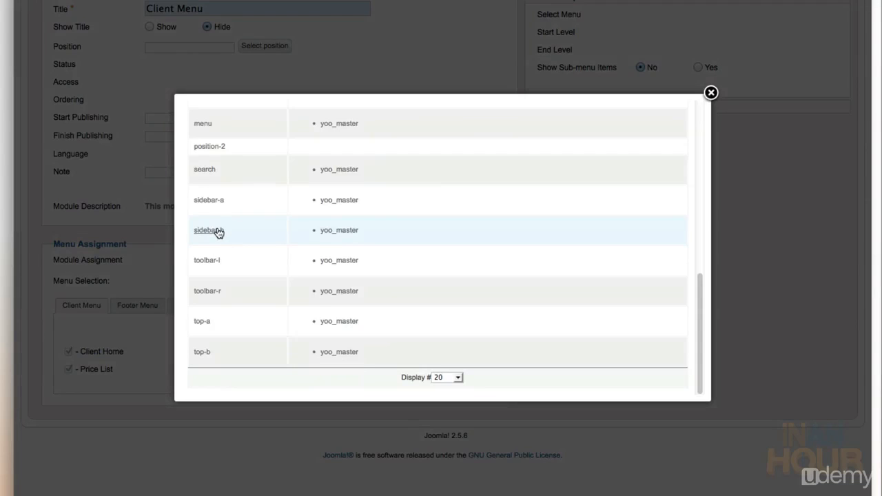
{"action": "left_click", "coordinate": [217, 231]}
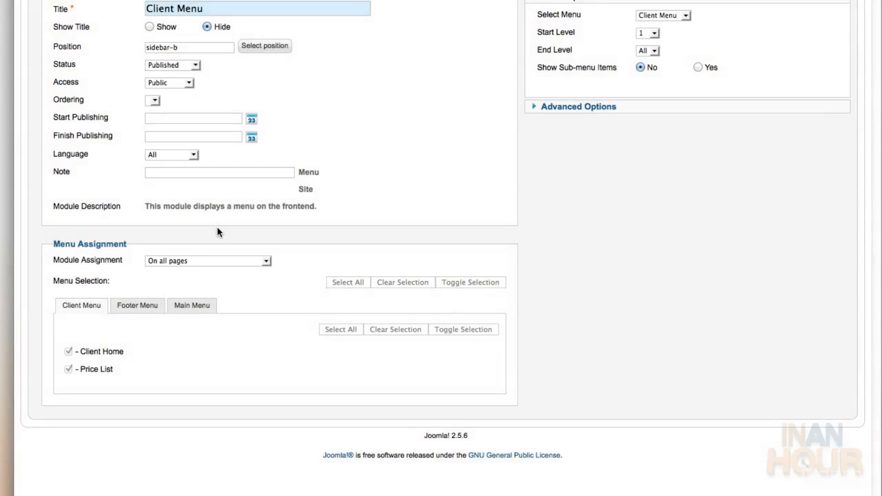
Show the module only on the Client Home and Price List pages, then save and close
{"action": "left_click", "coordinate": [206, 260]}
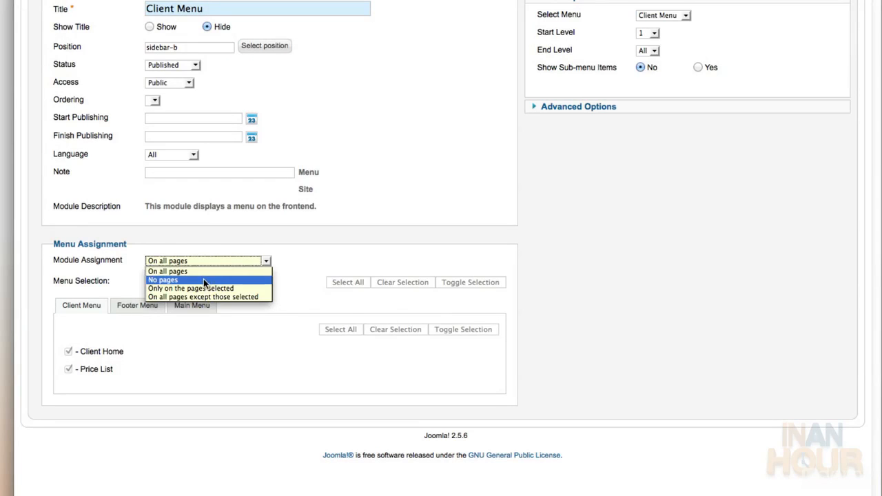
{"action": "left_click", "coordinate": [204, 279]}
{"action": "left_click", "coordinate": [206, 261]}
{"action": "left_click", "coordinate": [199, 289]}
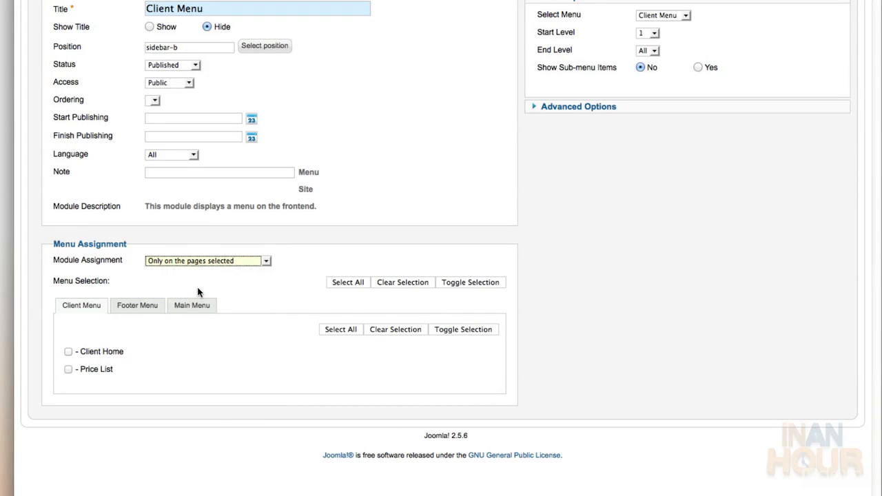
{"action": "left_click", "coordinate": [69, 351]}
{"action": "left_click", "coordinate": [68, 370]}
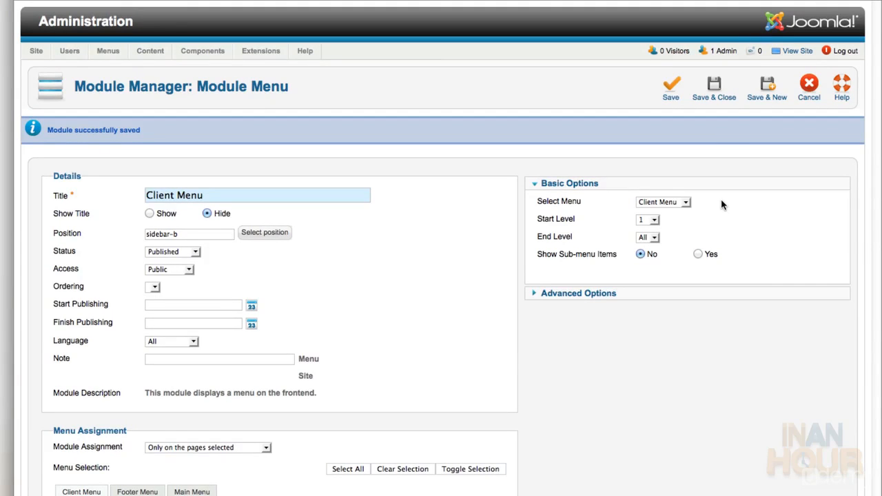
{"action": "left_click", "coordinate": [713, 89]}
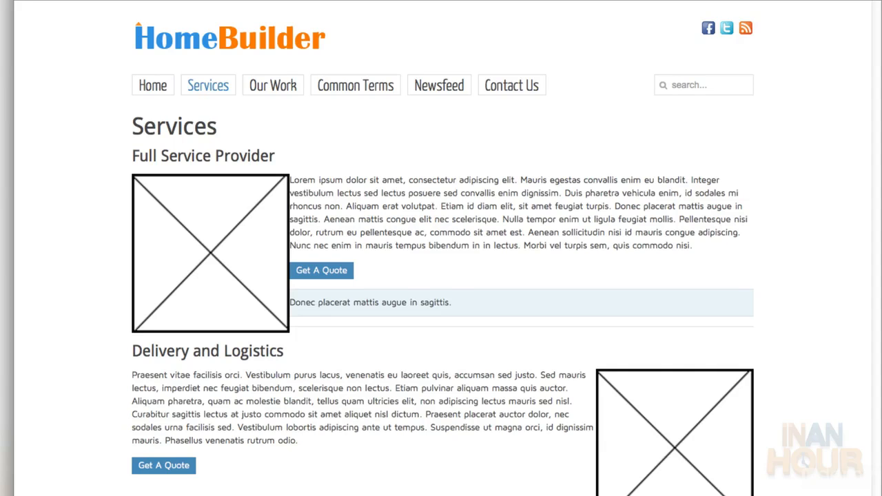
{"action": "left_click", "coordinate": [206, 86]}
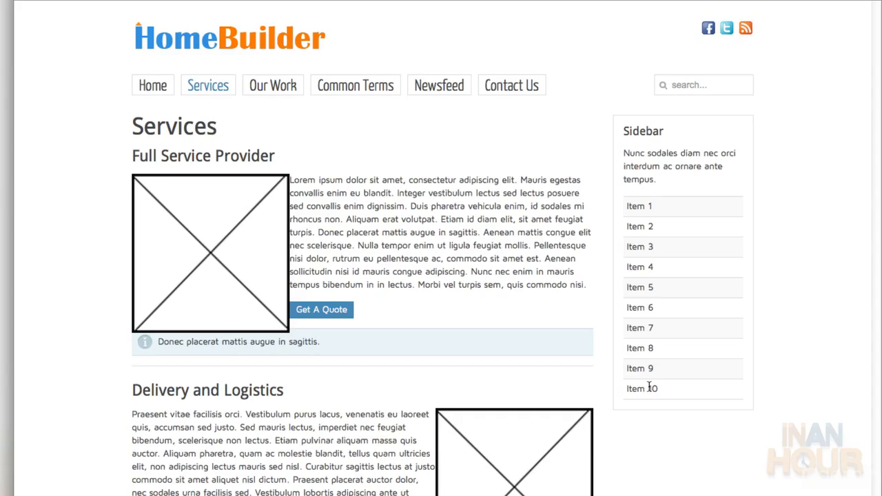
{"action": "left_click", "coordinate": [285, 88]}
{"action": "left_click", "coordinate": [336, 92]}
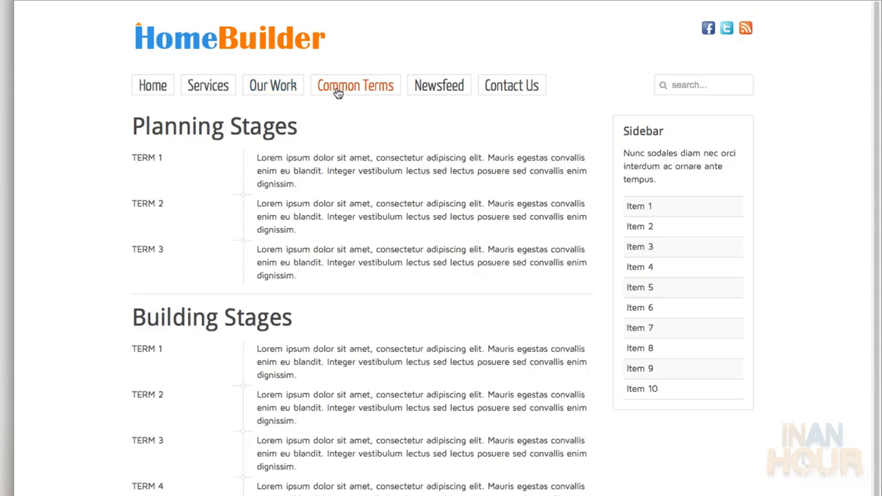
{"action": "left_click", "coordinate": [153, 85]}
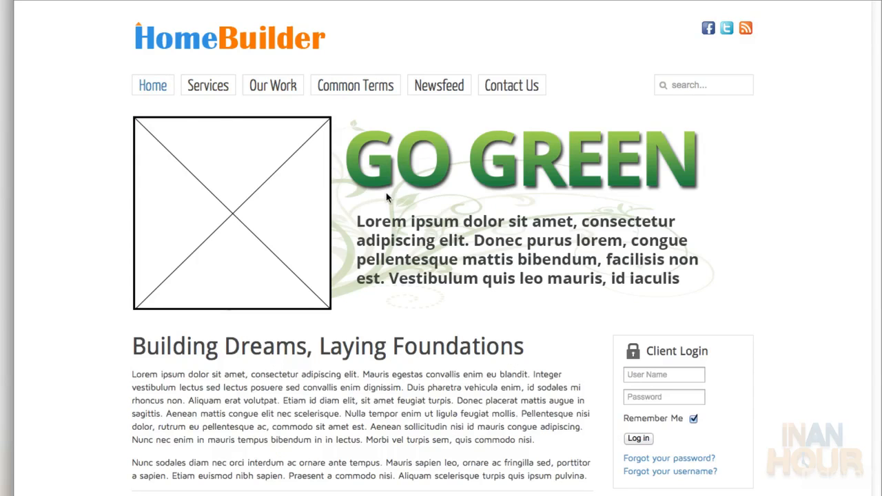
{"action": "scroll", "coordinate": [482, 262], "scroll_direction": "down", "scroll_amount": 2}
{"action": "scroll", "coordinate": [486, 248], "scroll_direction": "down", "scroll_amount": 4}
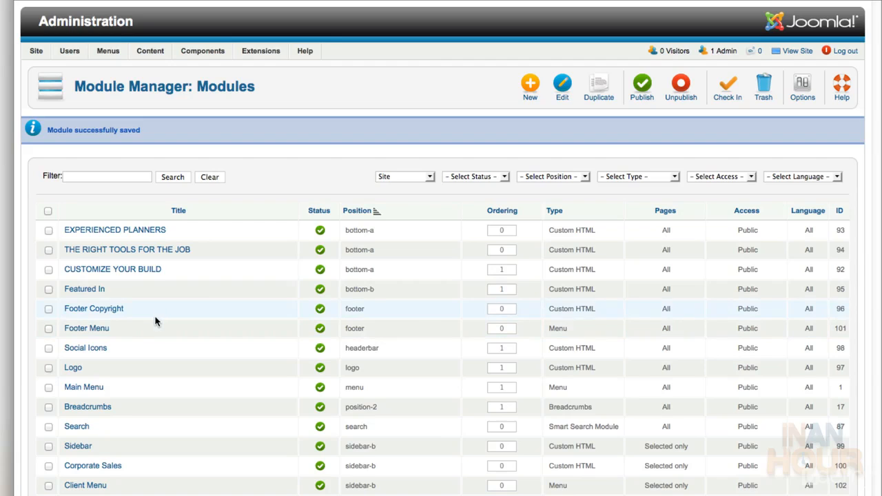
Set the Footer Copyright module's ordering to '2. Footer Menu', save it, and reload the site
{"action": "left_click", "coordinate": [114, 312]}
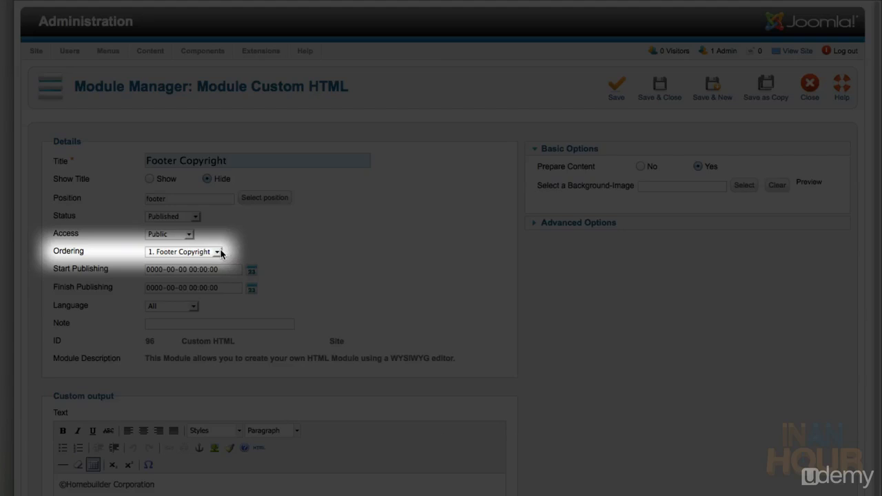
{"action": "left_click", "coordinate": [218, 252]}
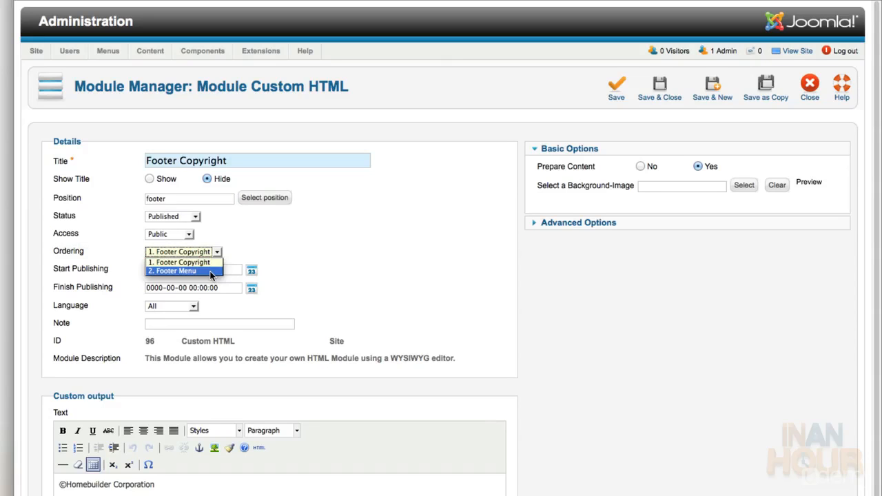
{"action": "left_click", "coordinate": [206, 271]}
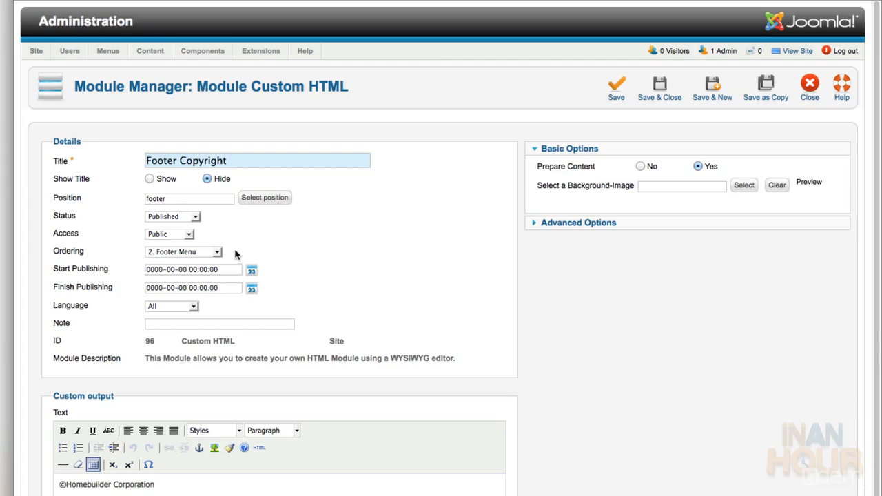
{"action": "left_click", "coordinate": [675, 85]}
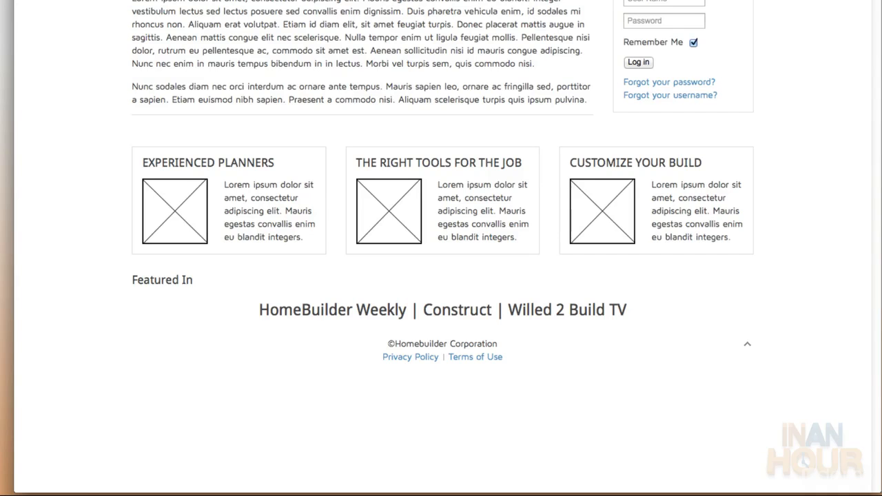
{"action": "key", "text": "super+r"}
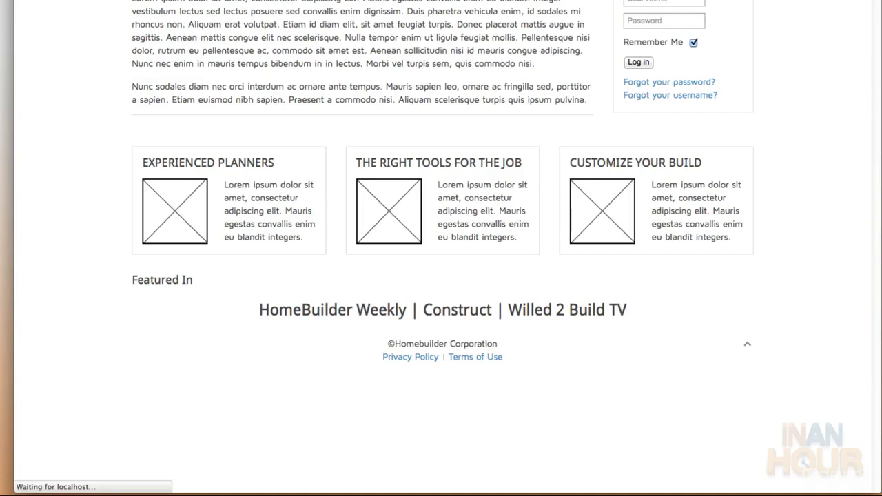